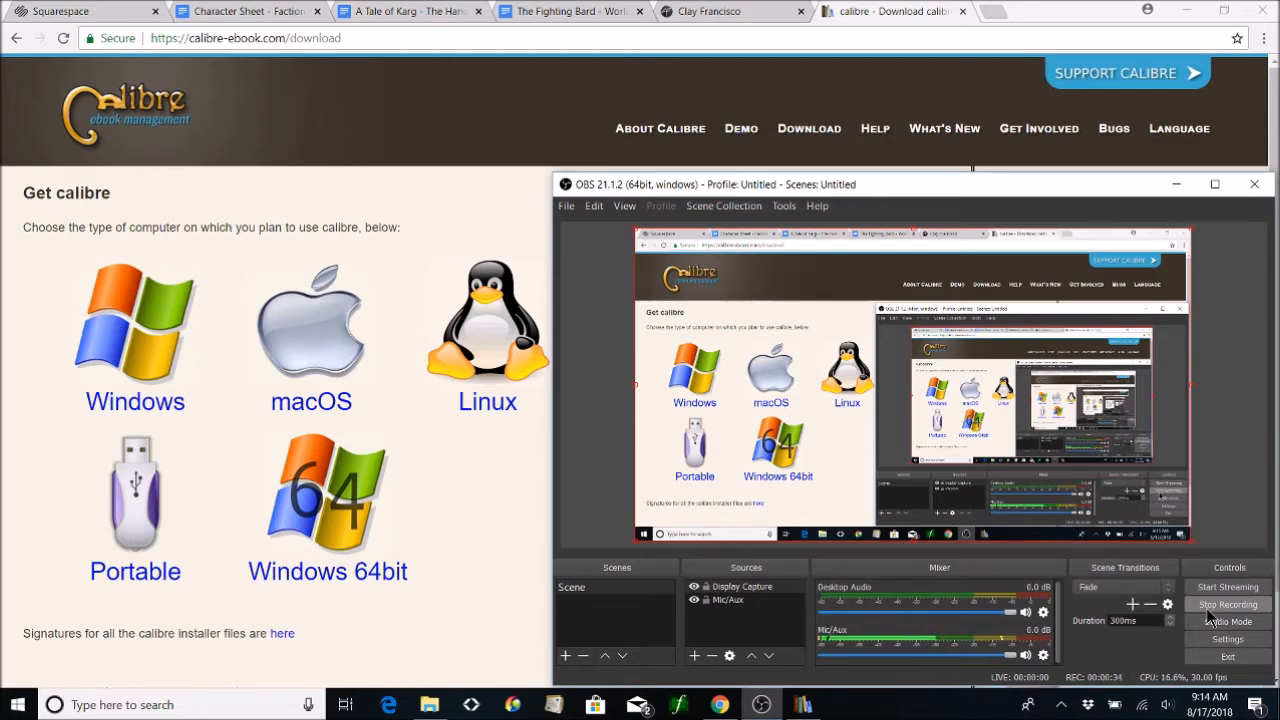
Step: Minimise the OBS recorder, switch to the calibre library and reposition its window over the download page
{"action": "left_click", "coordinate": [1176, 184]}
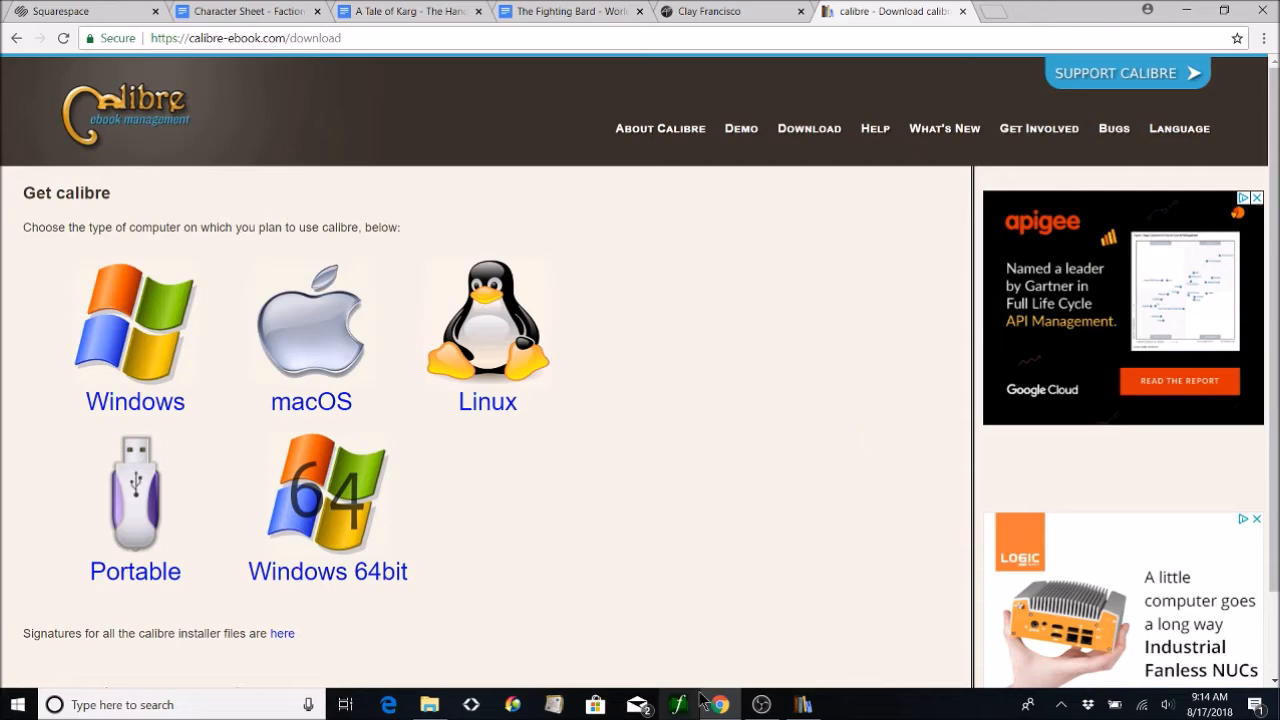
{"action": "left_click", "coordinate": [804, 704]}
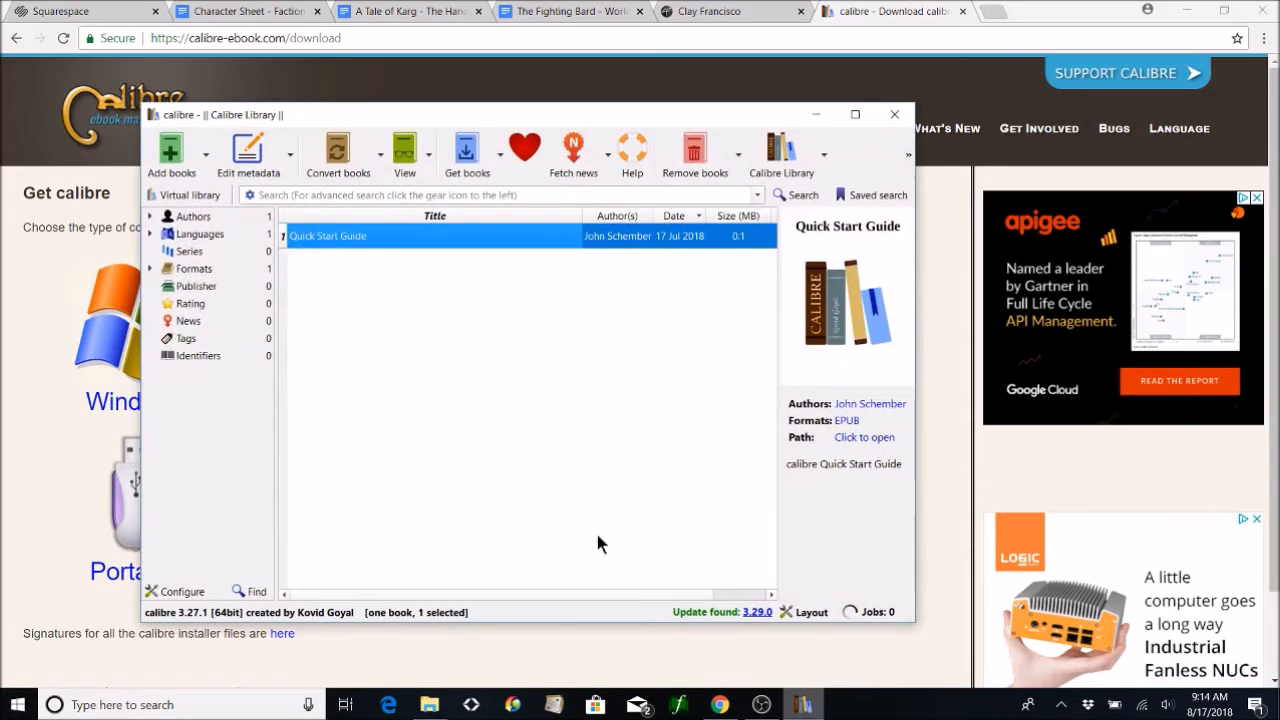
{"action": "left_click_drag", "start_coordinate": [542, 120], "coordinate": [689, 142]}
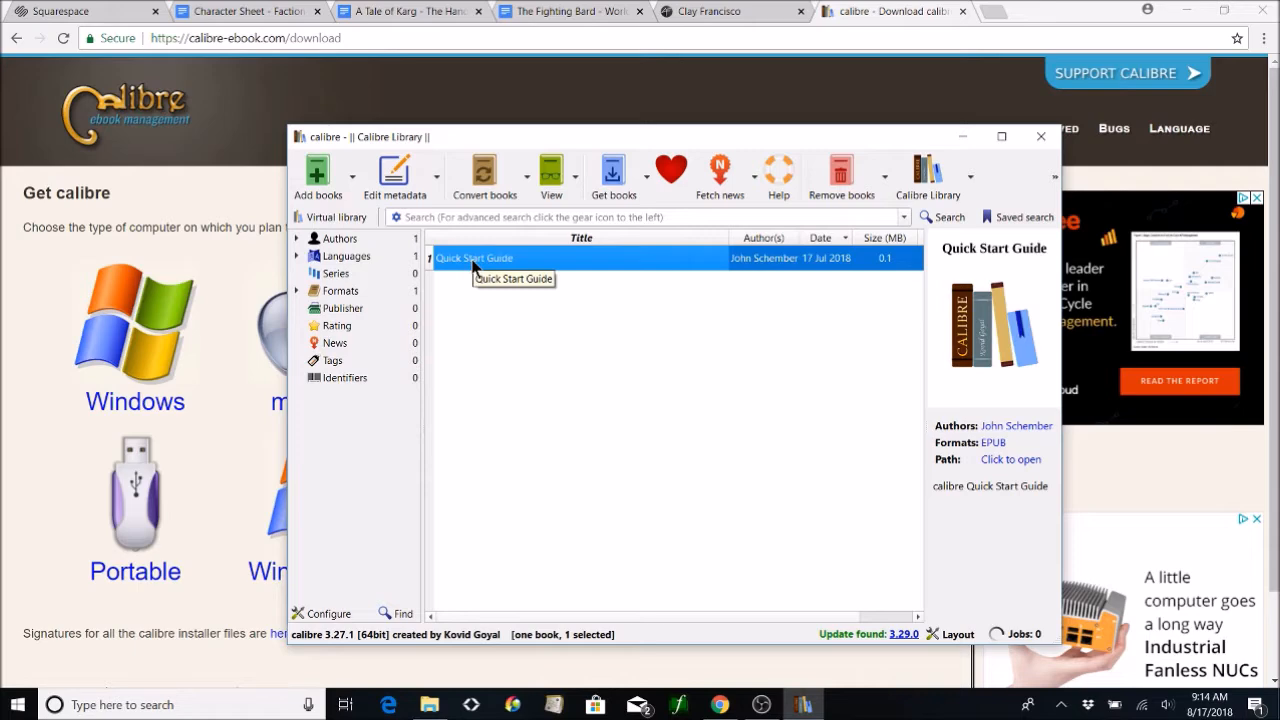
Step: Switch to File Explorer and open the IndieAuthorStarterPack folder inside Documents > Books
{"action": "left_click", "coordinate": [434, 709]}
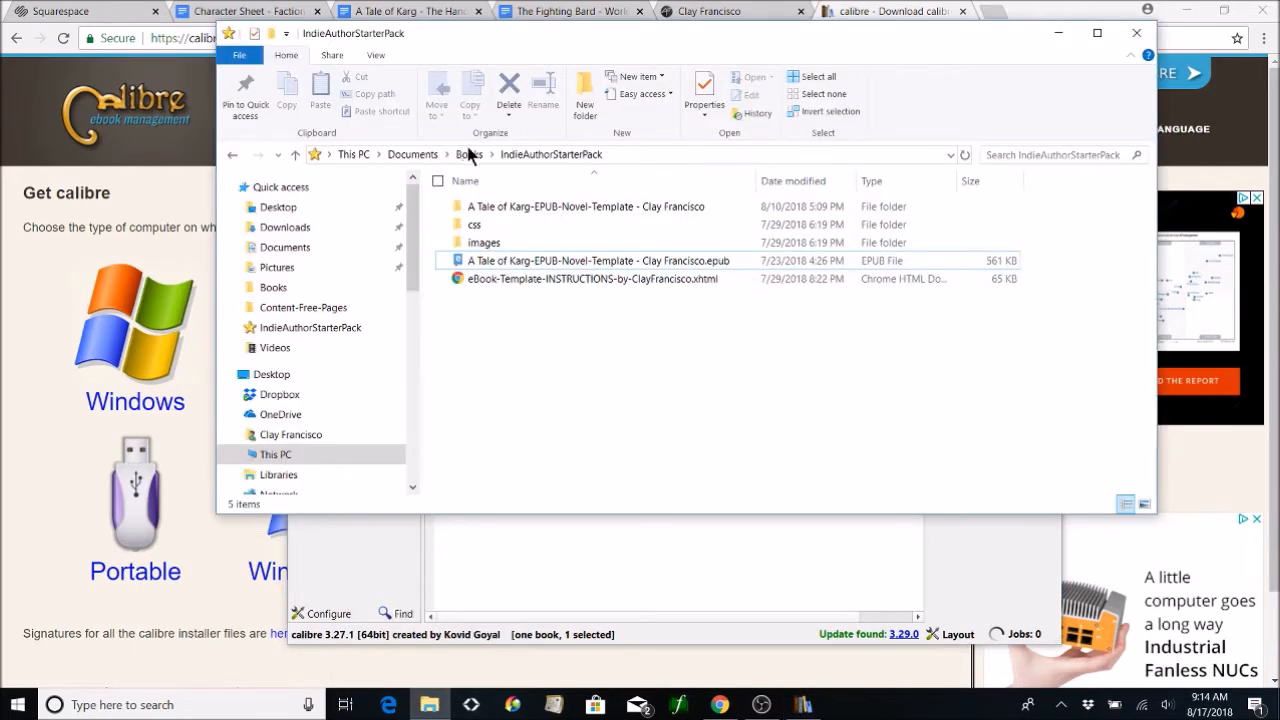
{"action": "left_click", "coordinate": [474, 156]}
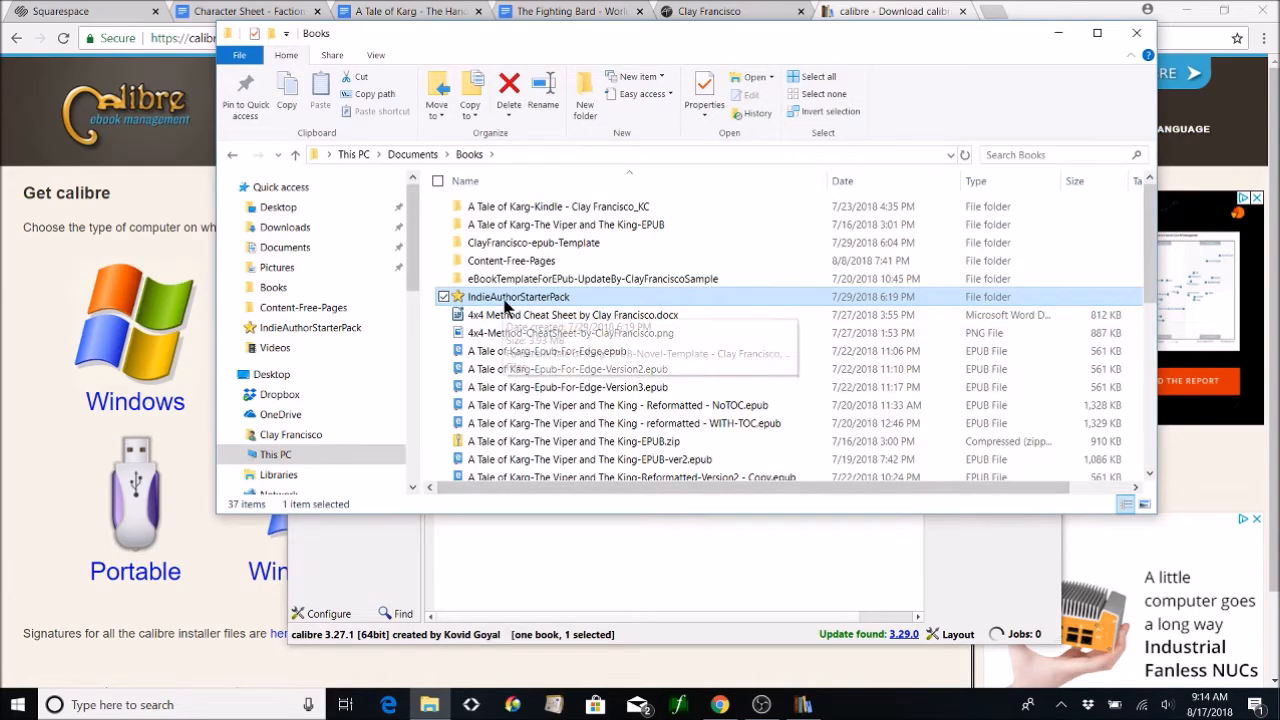
{"action": "double_click", "coordinate": [505, 298]}
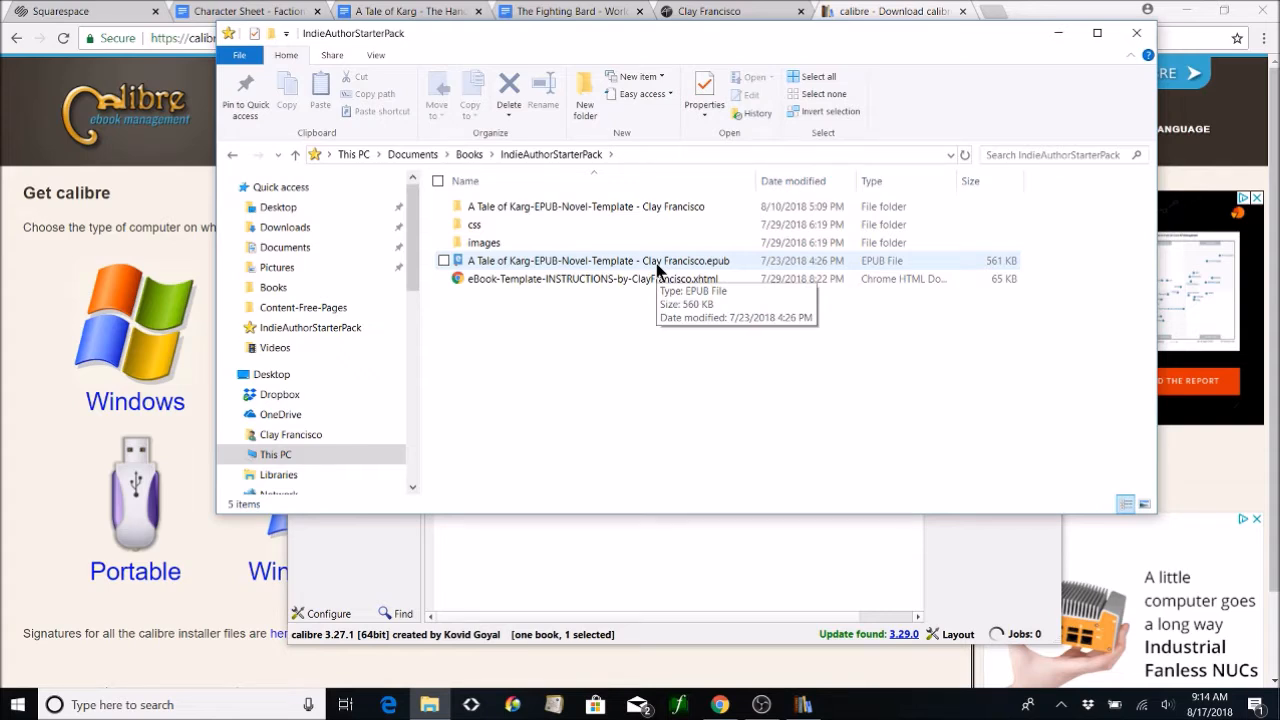
Step: View the eBook template instructions XHTML file in Notepad++ and minimise the editor
{"action": "left_click", "coordinate": [657, 284]}
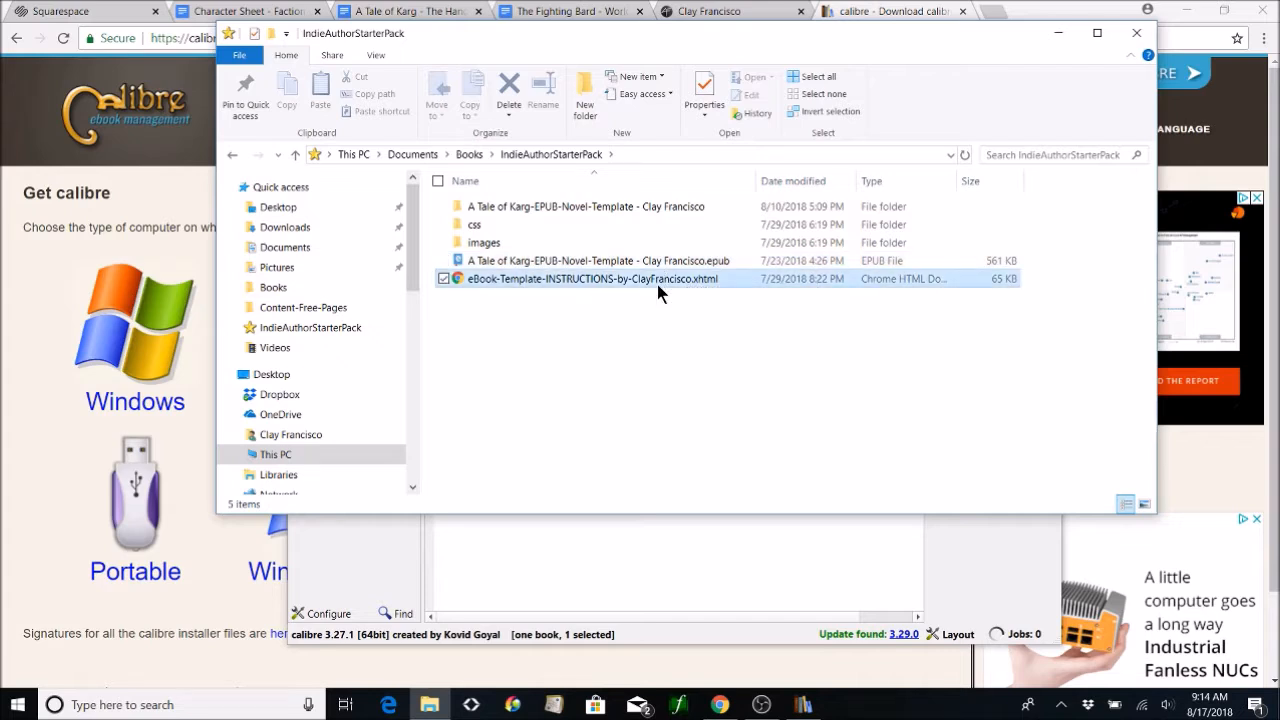
{"action": "right_click", "coordinate": [657, 284]}
{"action": "left_click", "coordinate": [593, 354]}
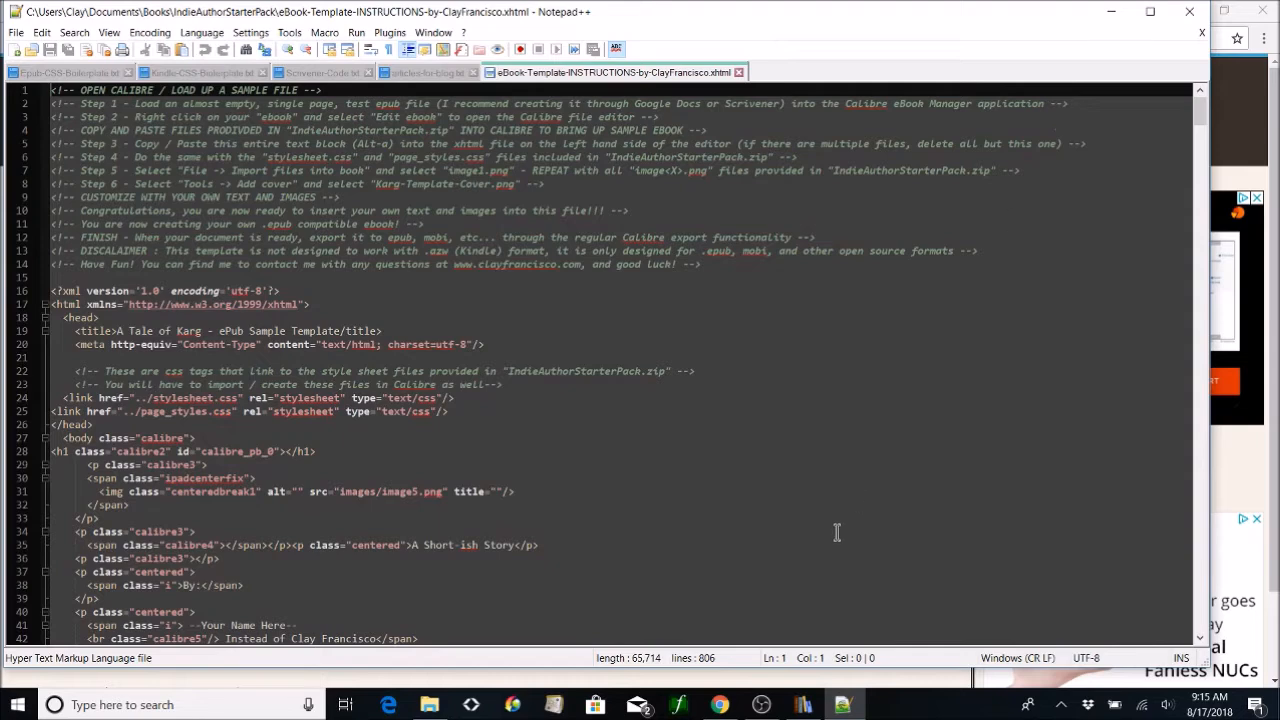
{"action": "left_click", "coordinate": [1110, 11]}
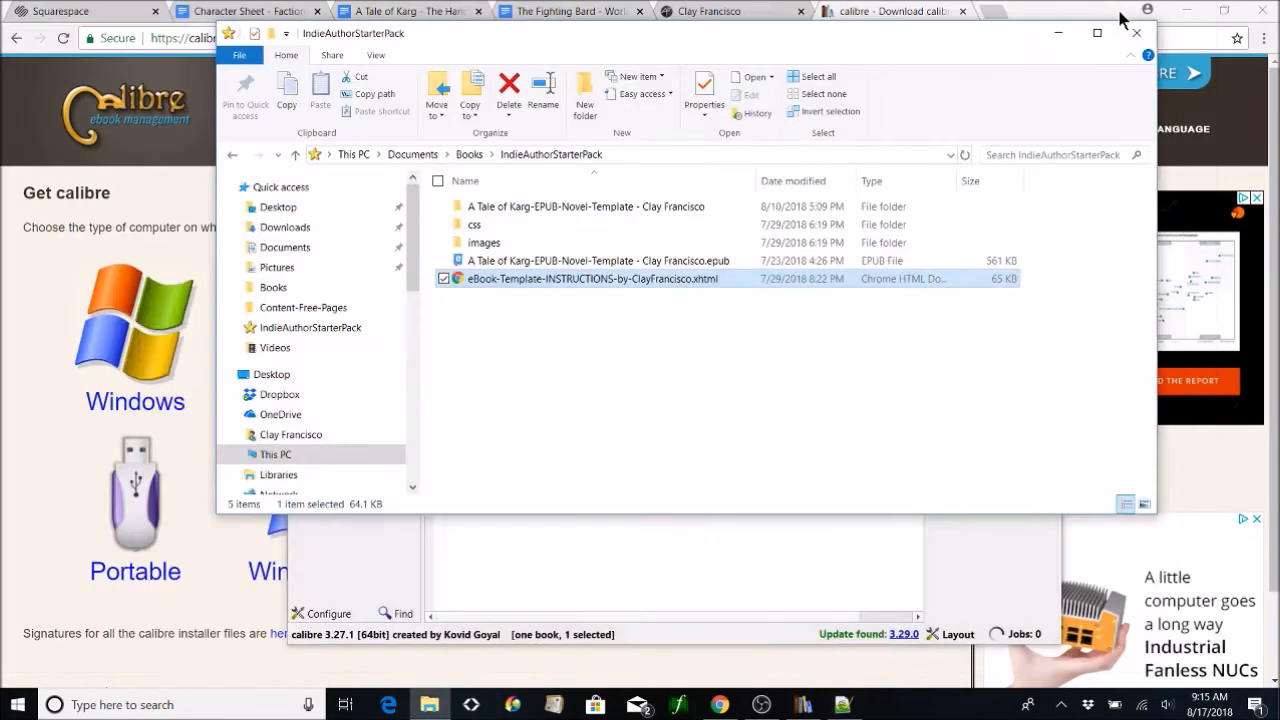
Step: Open the eBook template instructions XHTML file with Notepad, making Notepad the default app for .xhtml files
{"action": "right_click", "coordinate": [640, 291]}
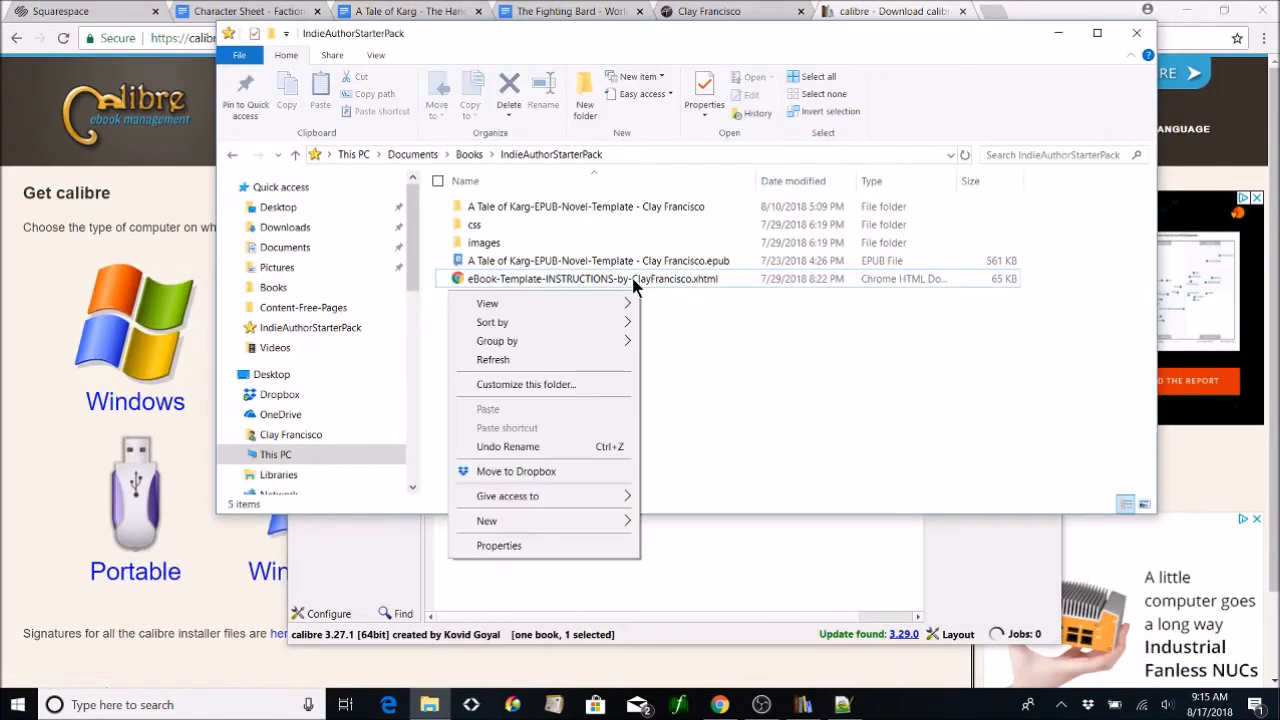
{"action": "left_click", "coordinate": [738, 370]}
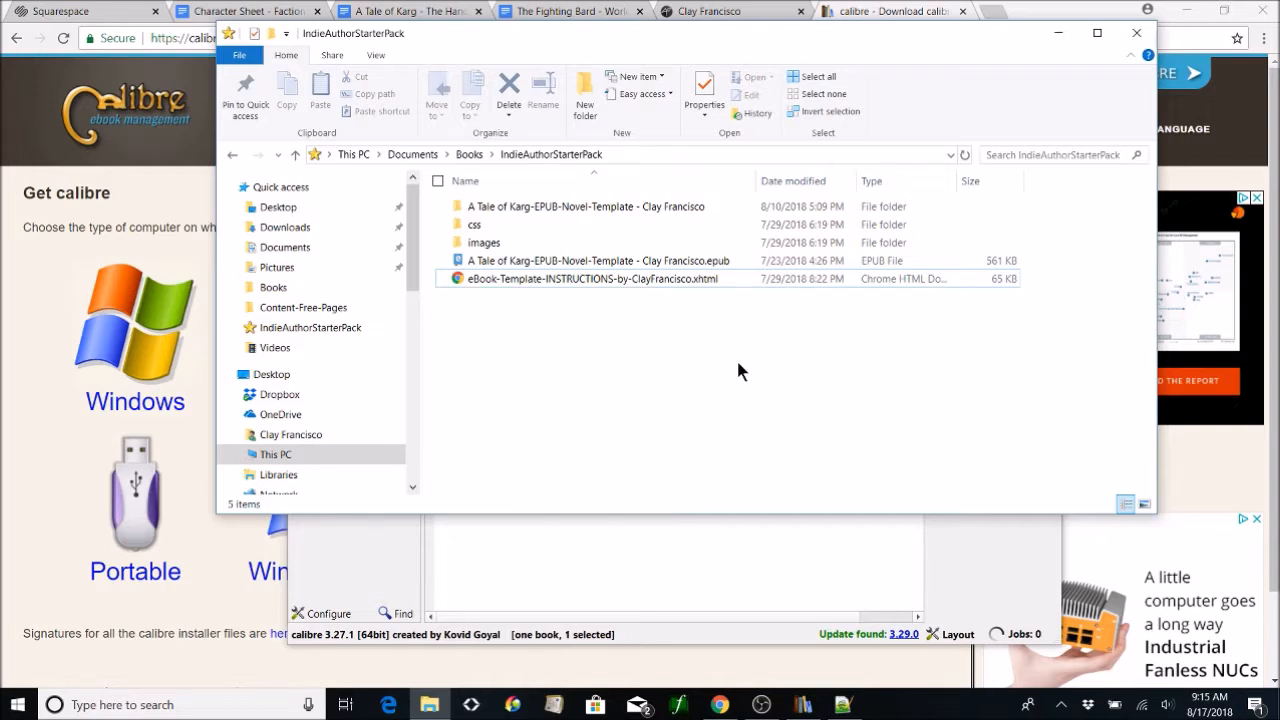
{"action": "right_click", "coordinate": [651, 286]}
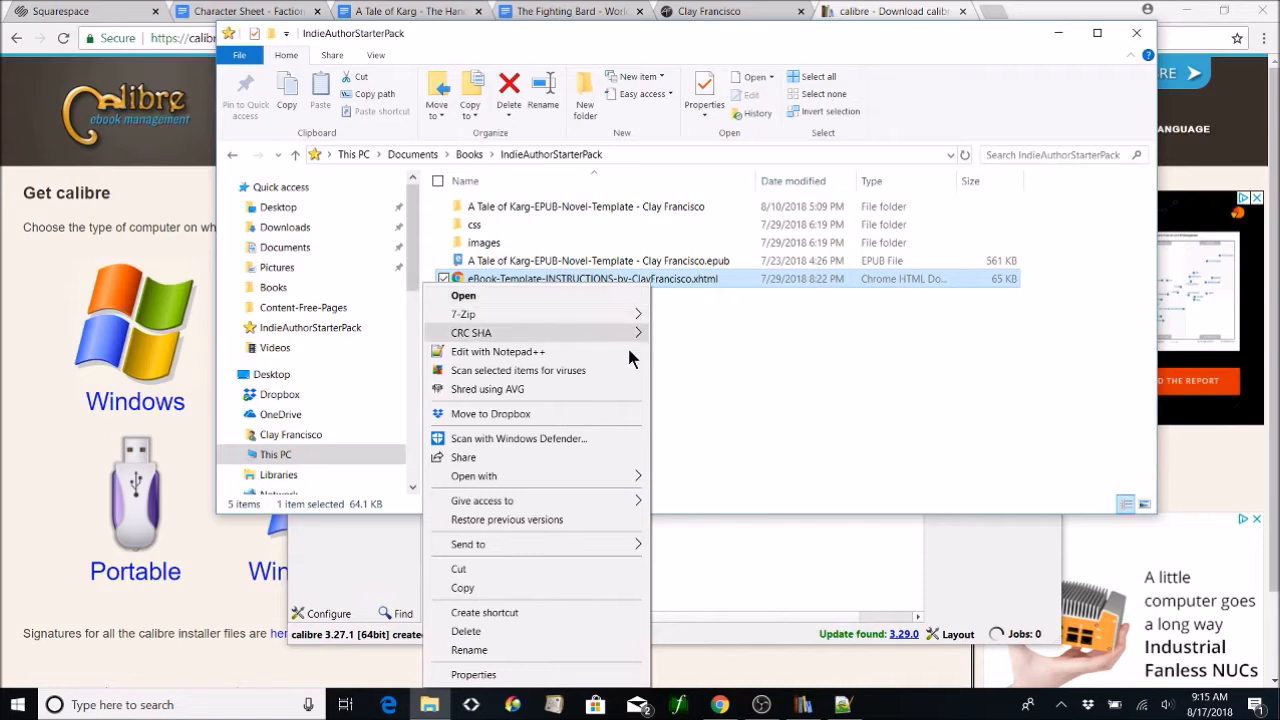
{"action": "mouse_move", "coordinate": [600, 480]}
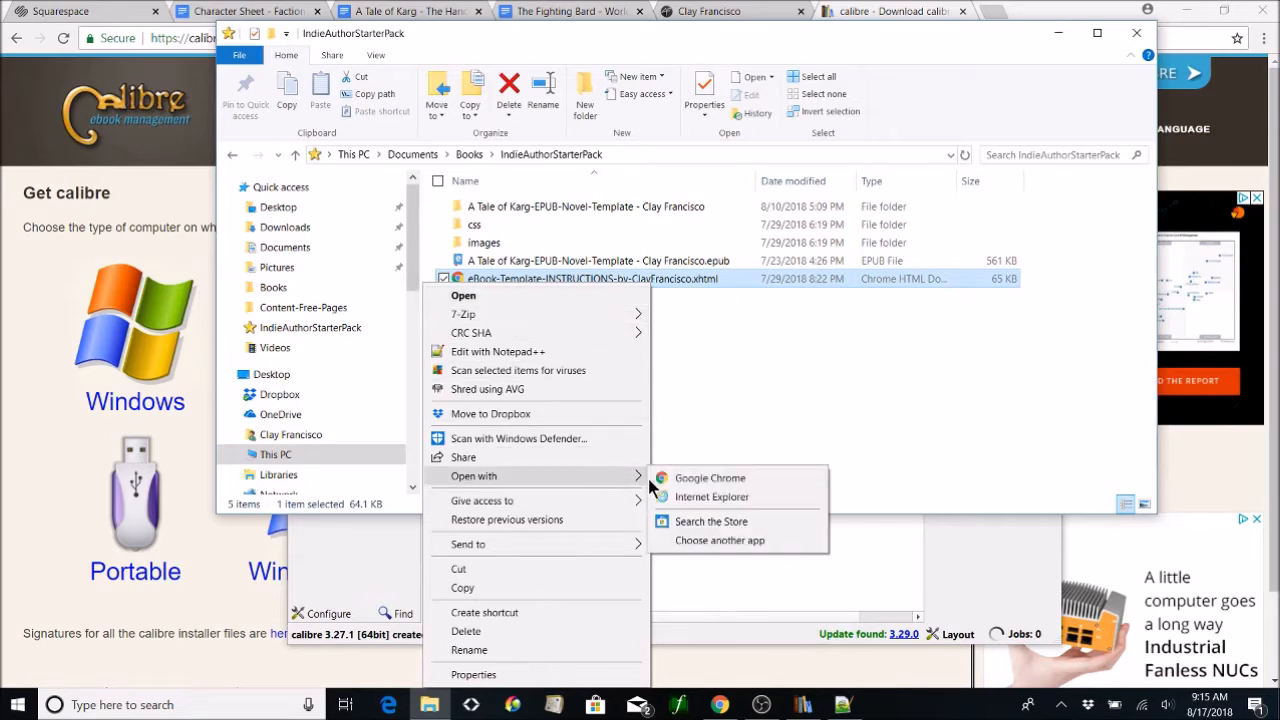
{"action": "left_click", "coordinate": [718, 540]}
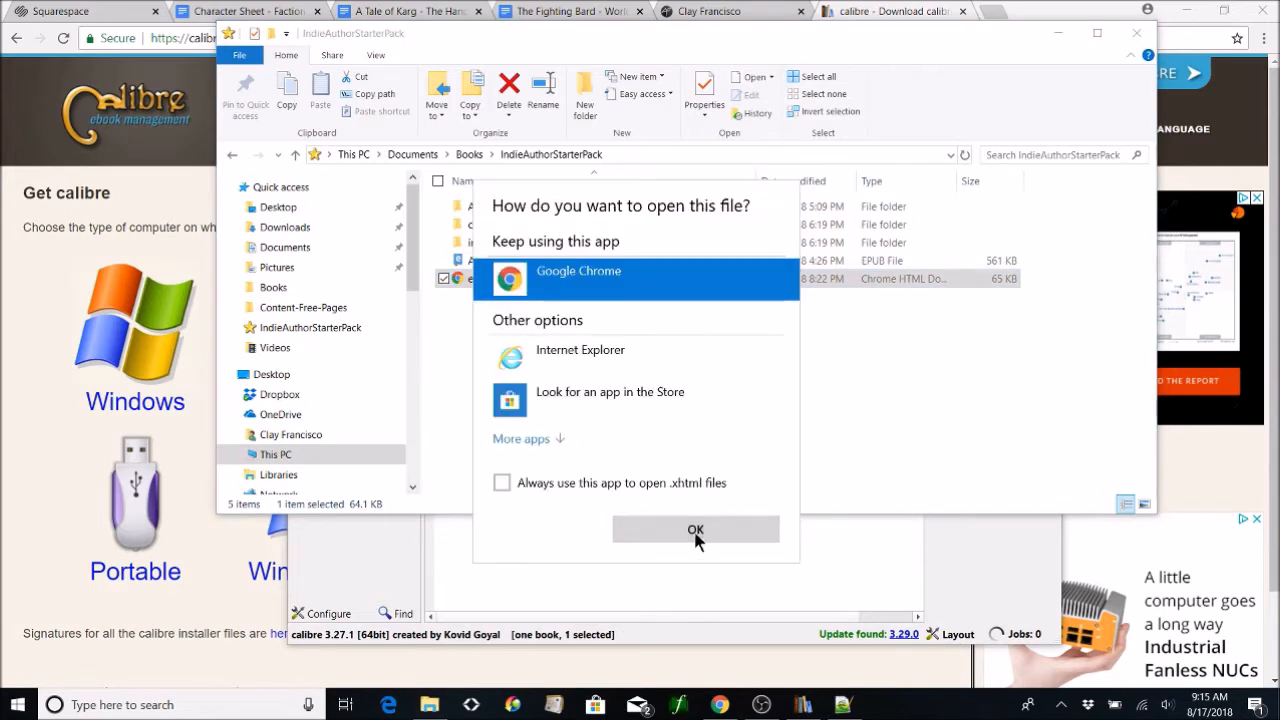
{"action": "left_click", "coordinate": [537, 442]}
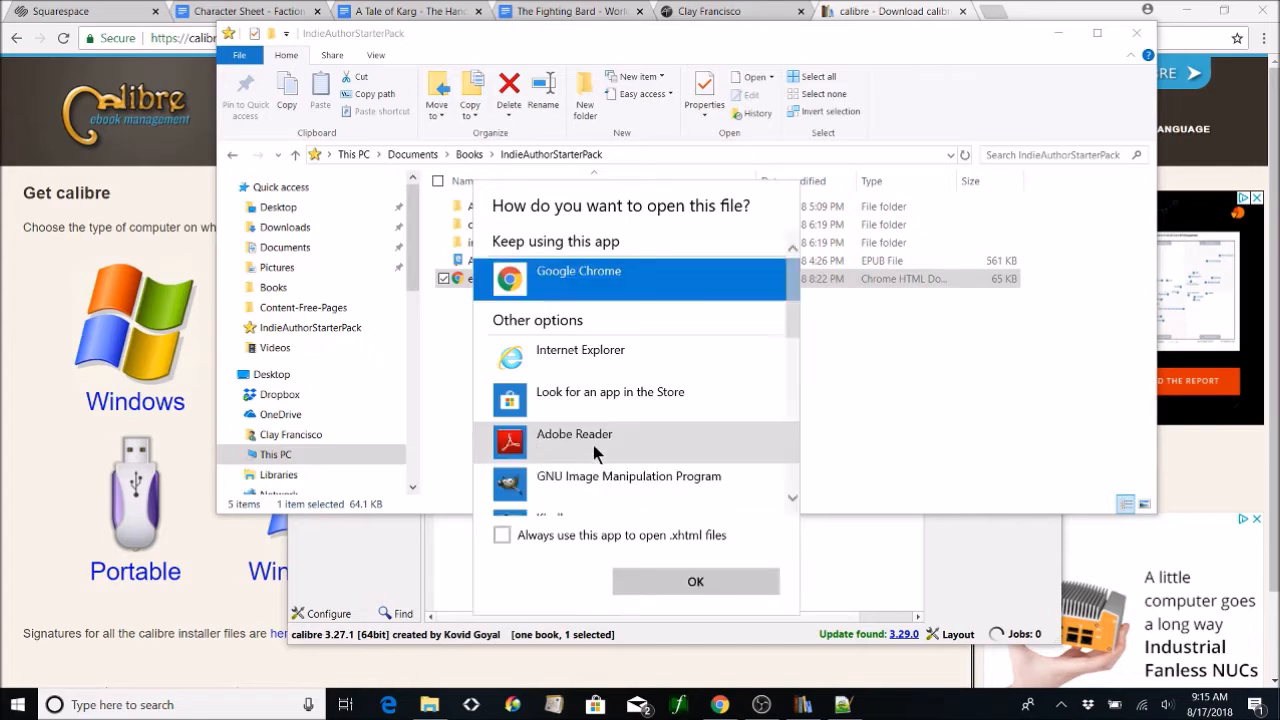
{"action": "scroll", "coordinate": [591, 439], "scroll_direction": "down", "scroll_amount": 5}
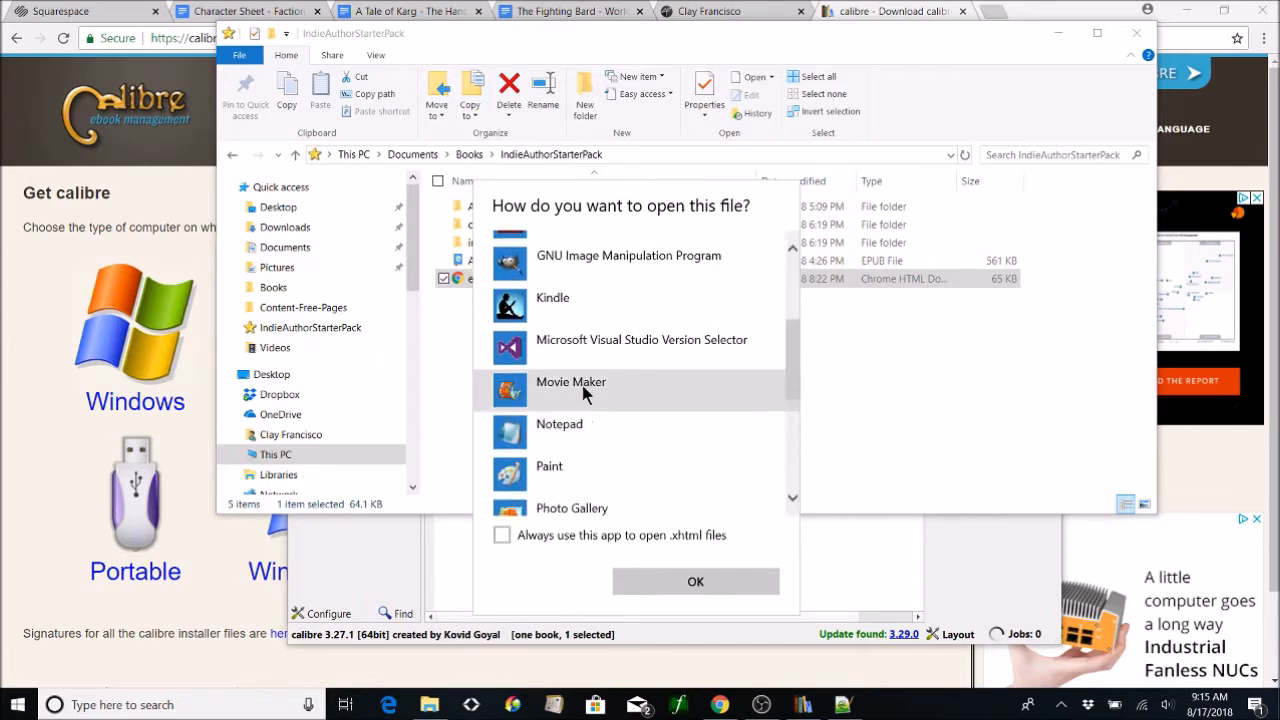
{"action": "left_click", "coordinate": [586, 430]}
{"action": "left_click", "coordinate": [700, 537]}
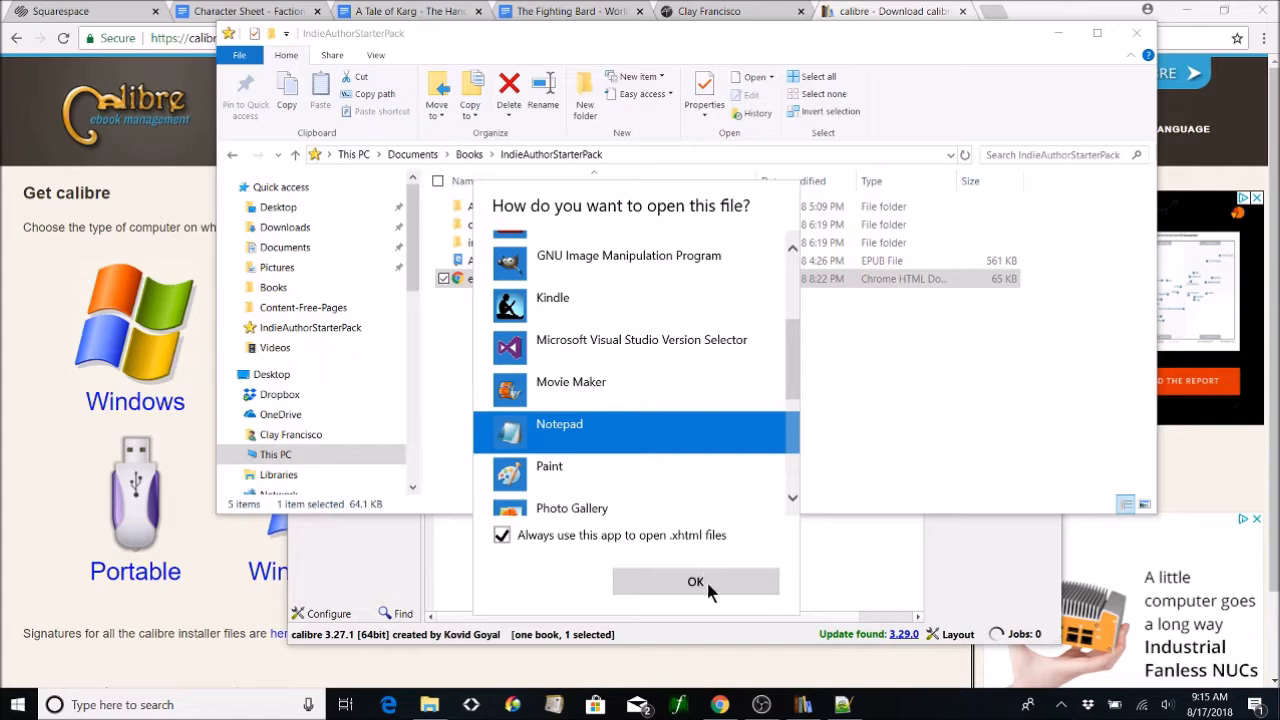
{"action": "left_click", "coordinate": [705, 579]}
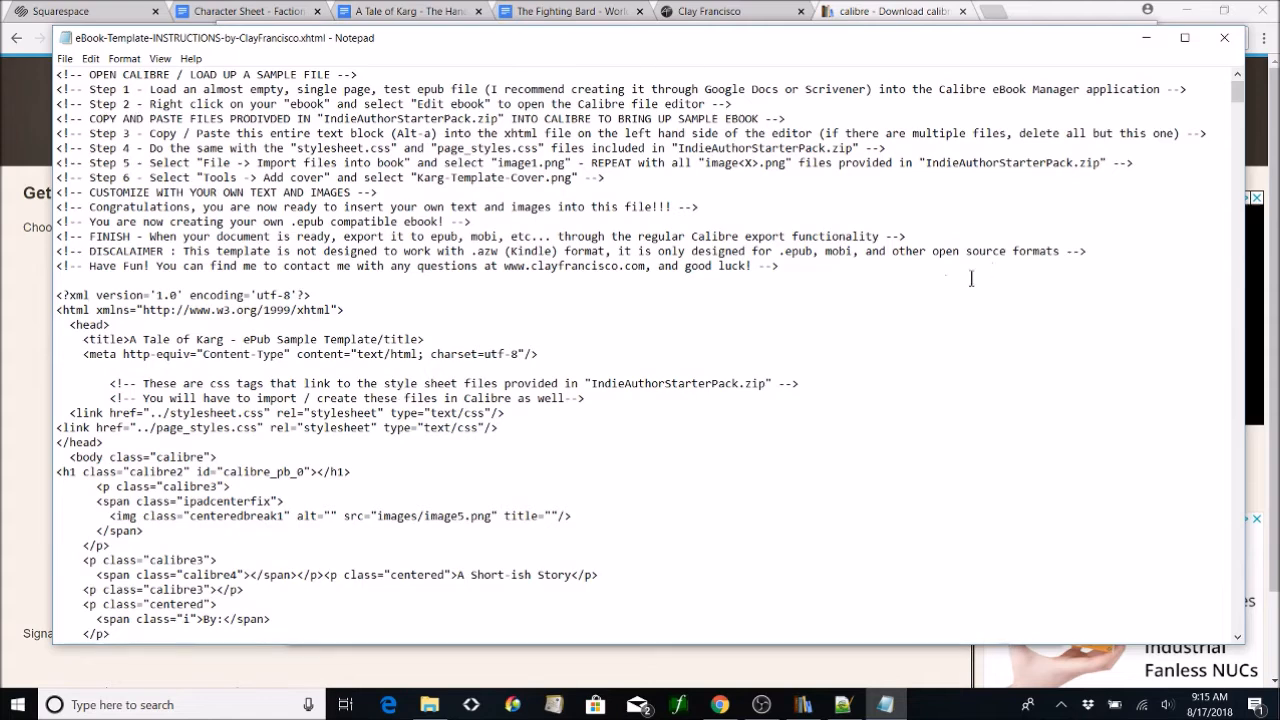
Step: Highlight the instruction comments at the start of the file and the two link lines for stylesheet.css and page_styles.css
{"action": "left_click_drag", "start_coordinate": [780, 266], "coordinate": [26, 52]}
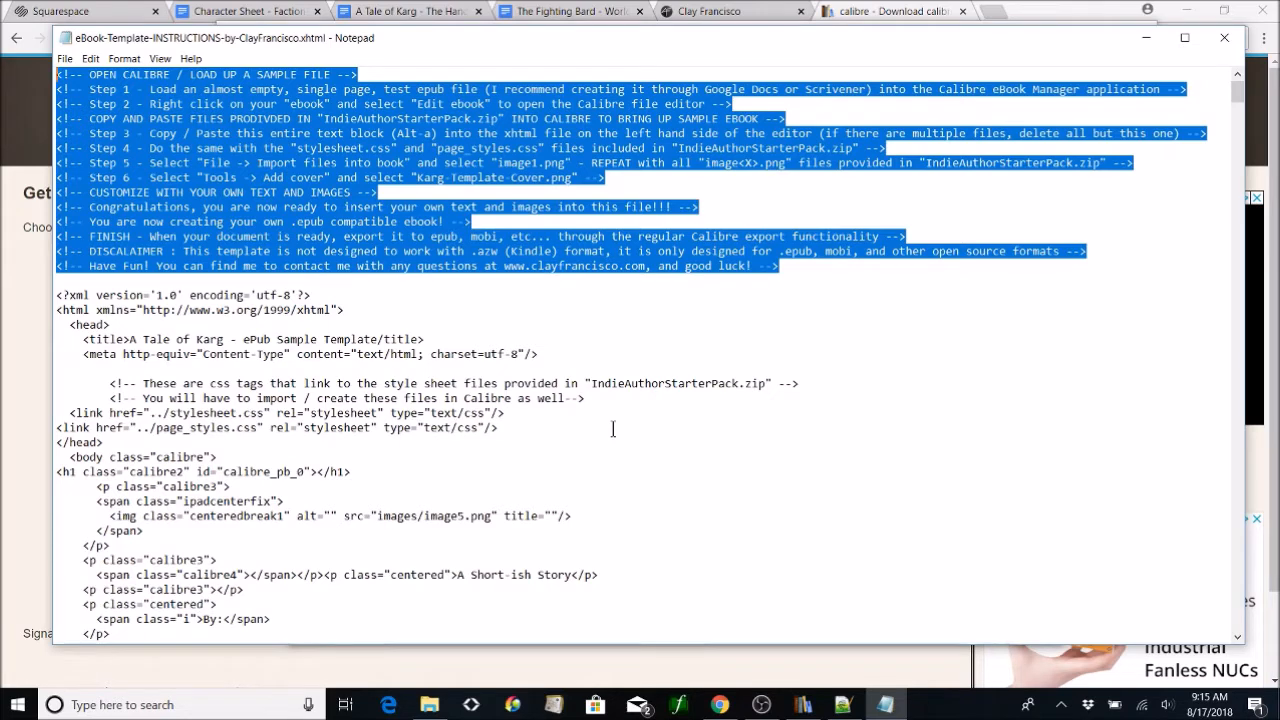
{"action": "left_click_drag", "start_coordinate": [499, 428], "coordinate": [57, 410]}
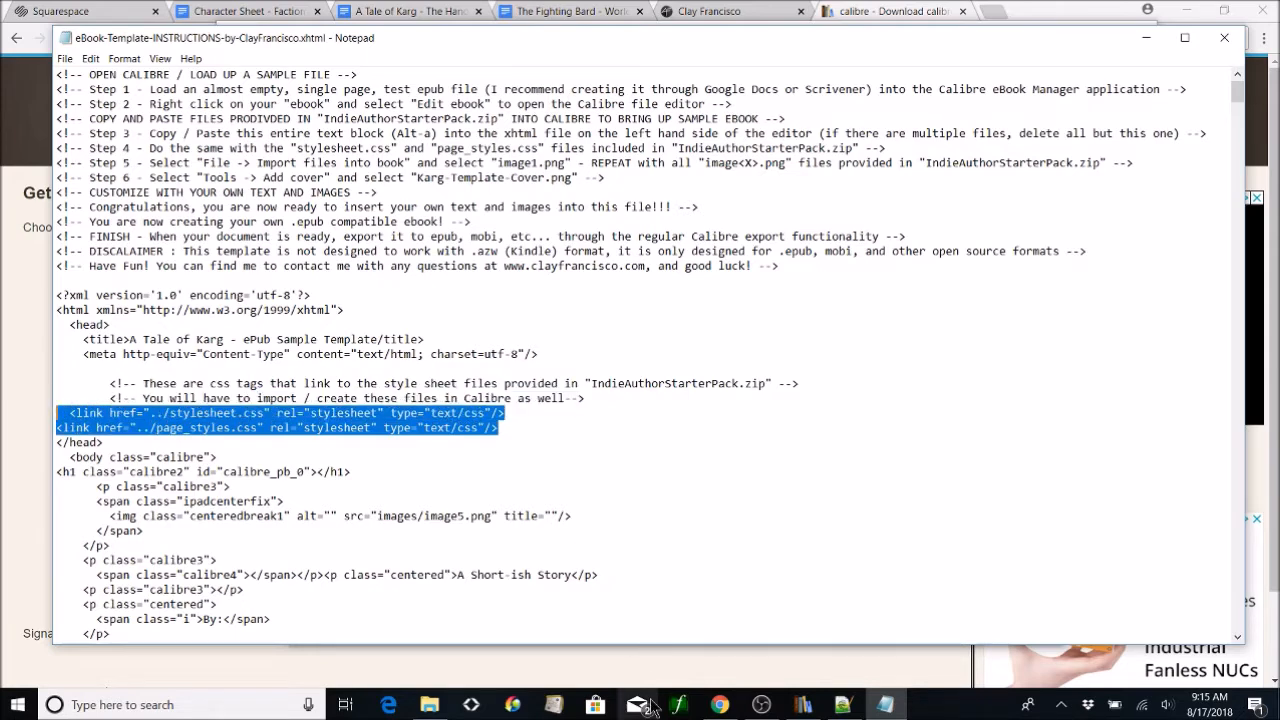
Step: Switch to the "A Tale of Karg - The Hand In The Shadows" Google Doc and review its download formats, including EPUB
{"action": "left_click", "coordinate": [440, 14]}
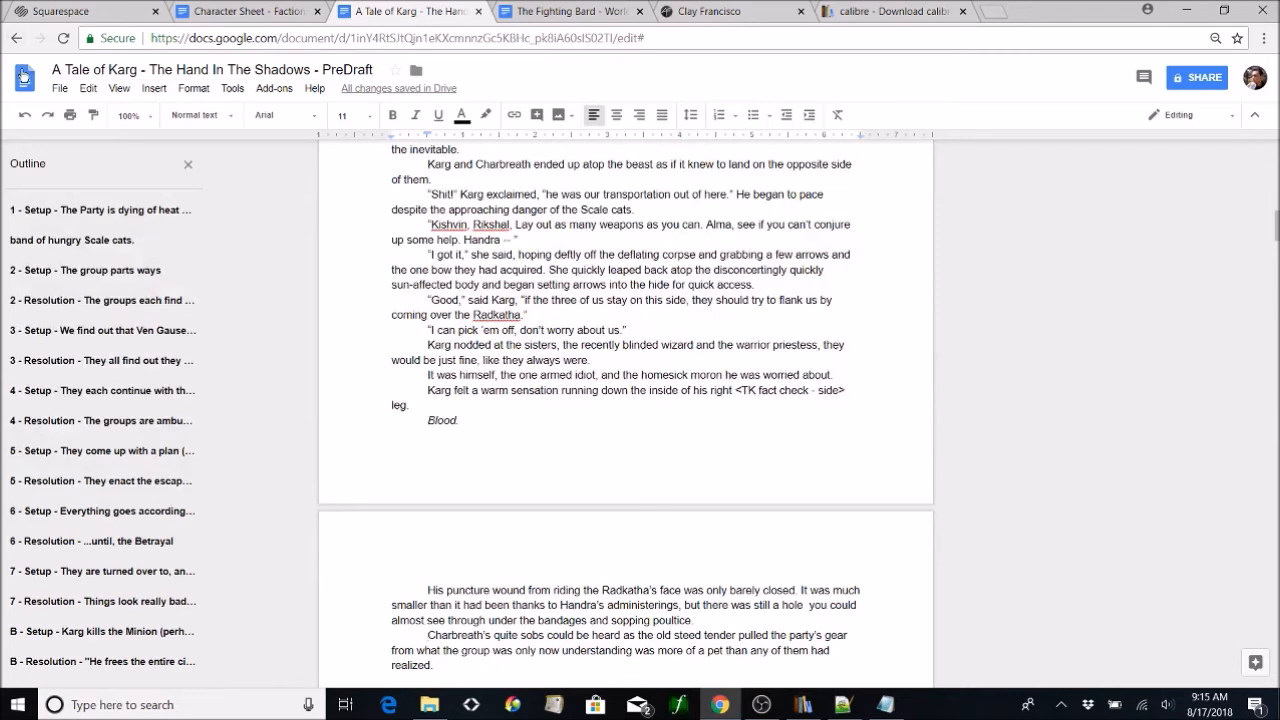
{"action": "left_click", "coordinate": [60, 89]}
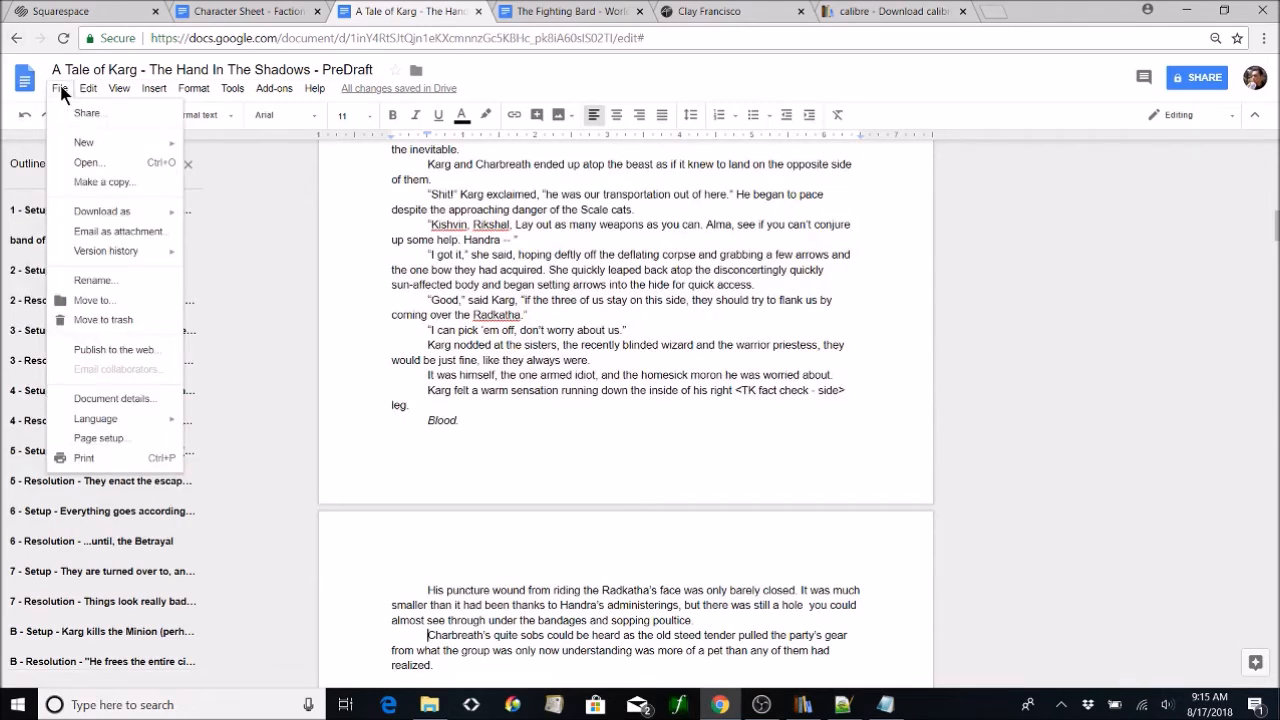
{"action": "mouse_move", "coordinate": [100, 215]}
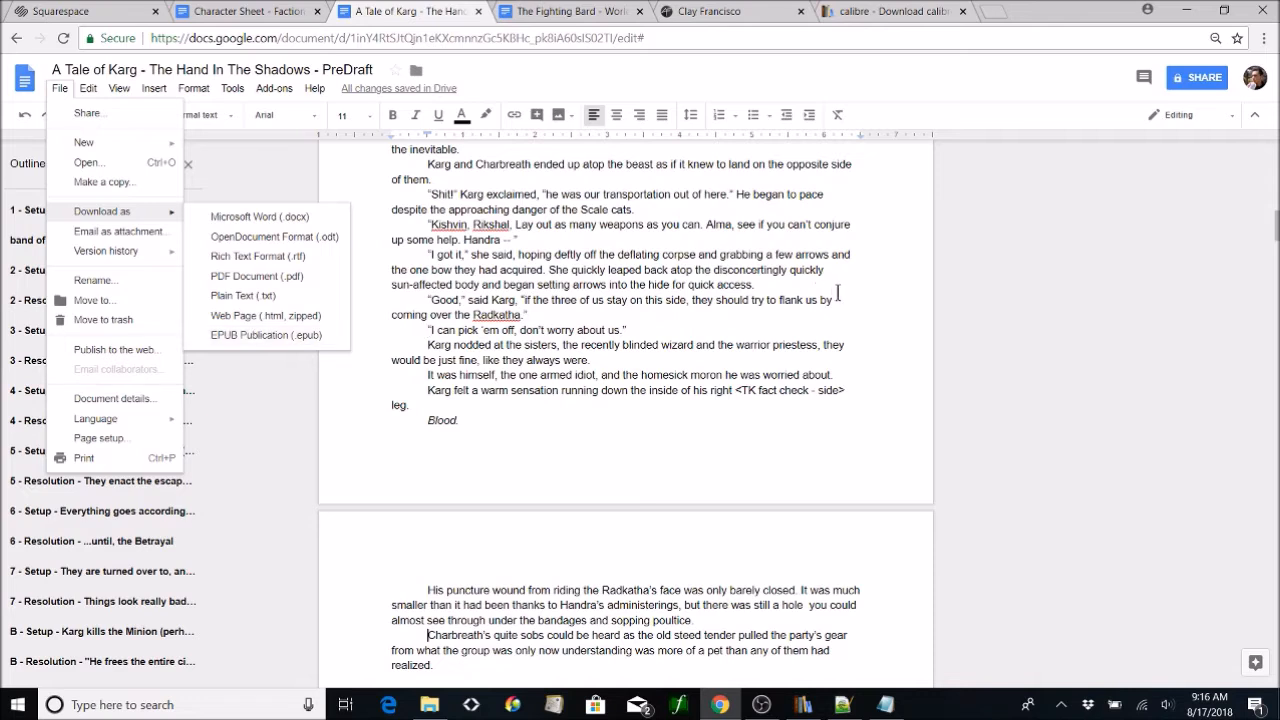
{"action": "left_click", "coordinate": [1039, 301]}
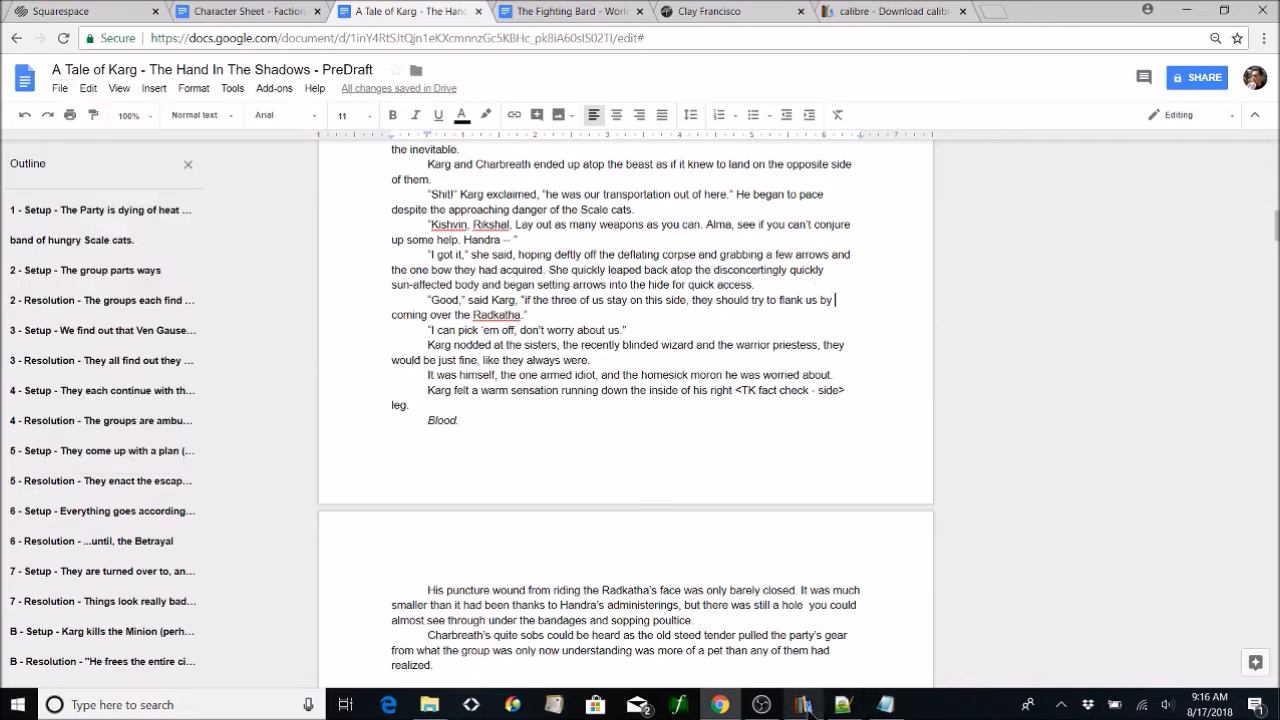
{"action": "mouse_move", "coordinate": [827, 706]}
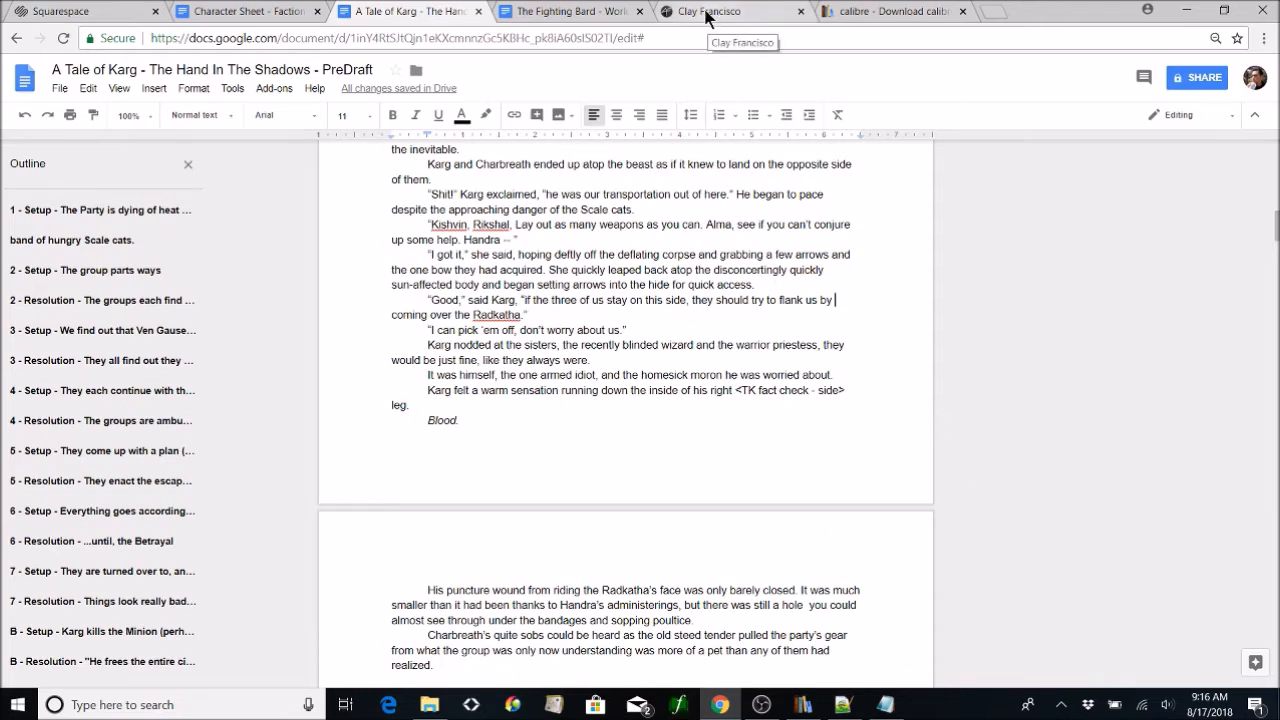
Step: Return to calibre and add the A Tale of Karg EPUB novel template from the IndieAuthorStarterPack folder to the library
{"action": "left_click", "coordinate": [891, 12]}
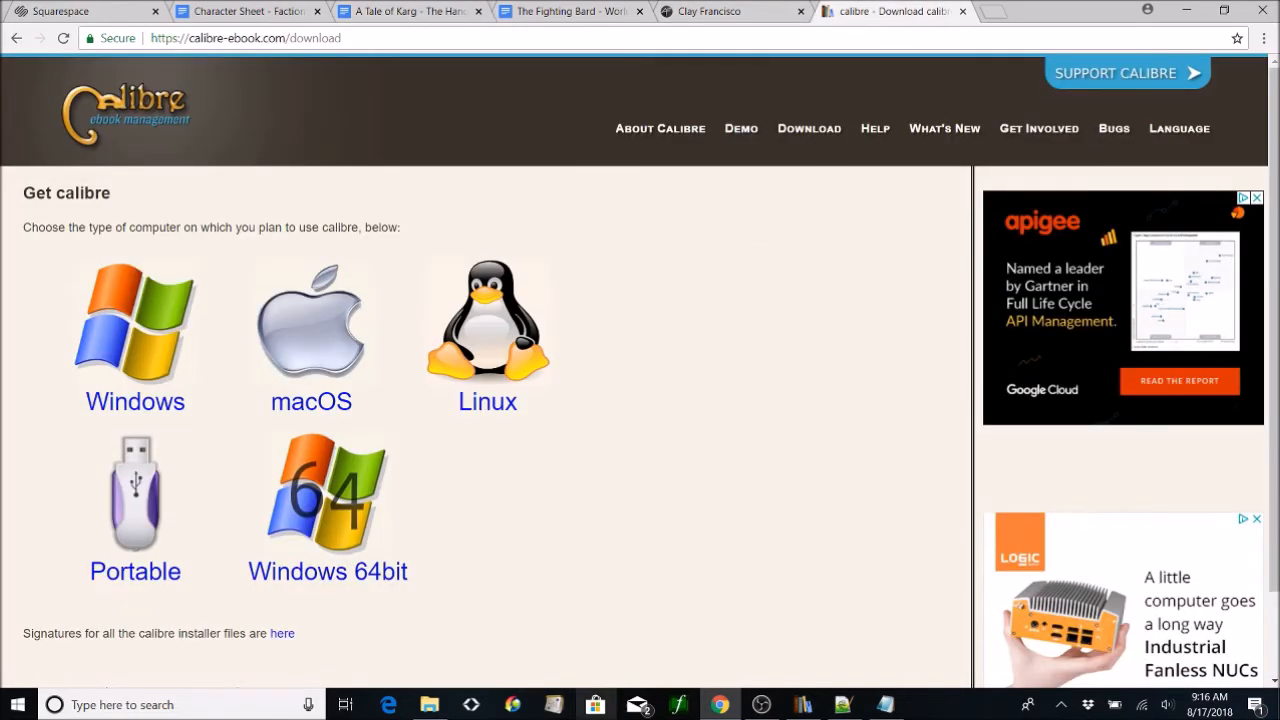
{"action": "left_click", "coordinate": [803, 706]}
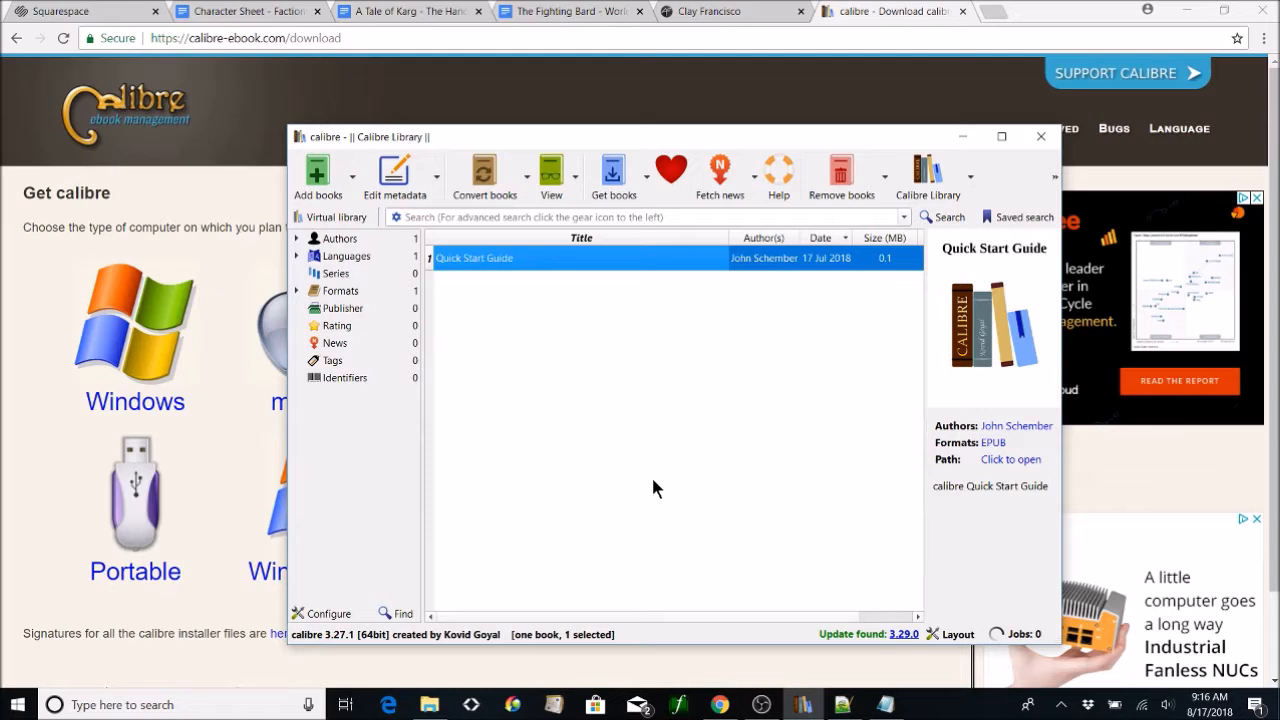
{"action": "left_click", "coordinate": [333, 190]}
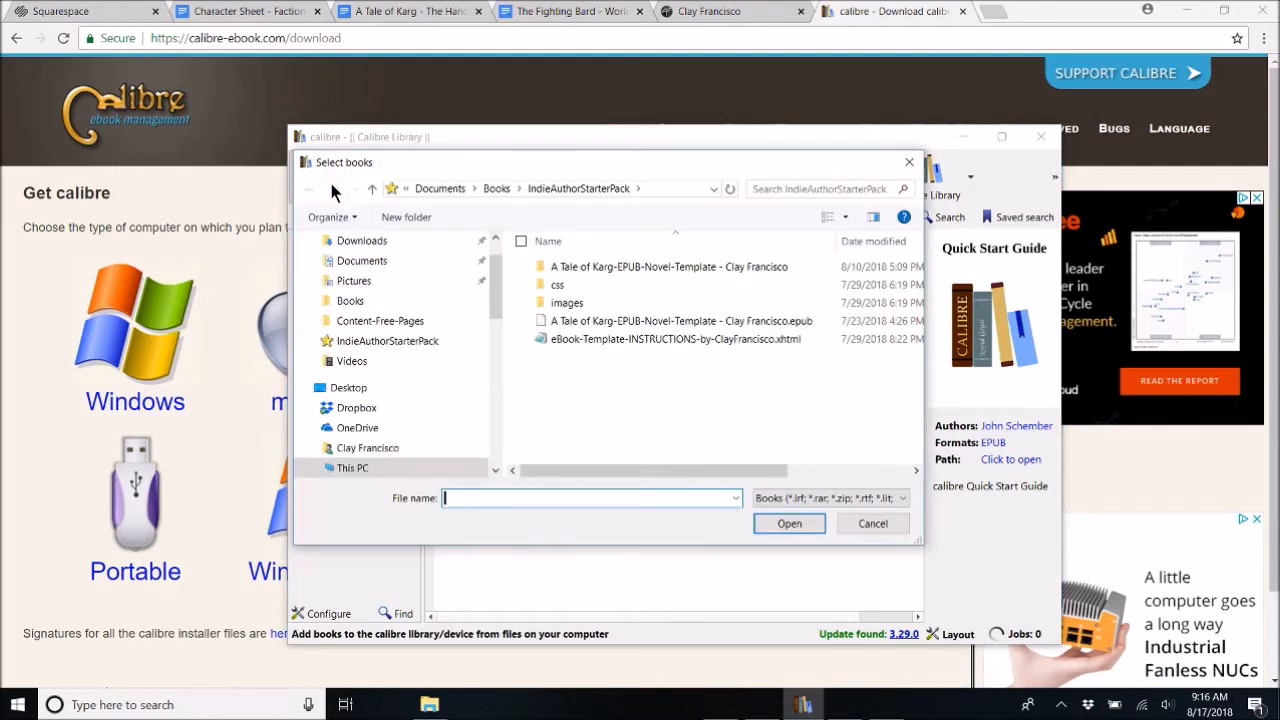
{"action": "left_click", "coordinate": [614, 320]}
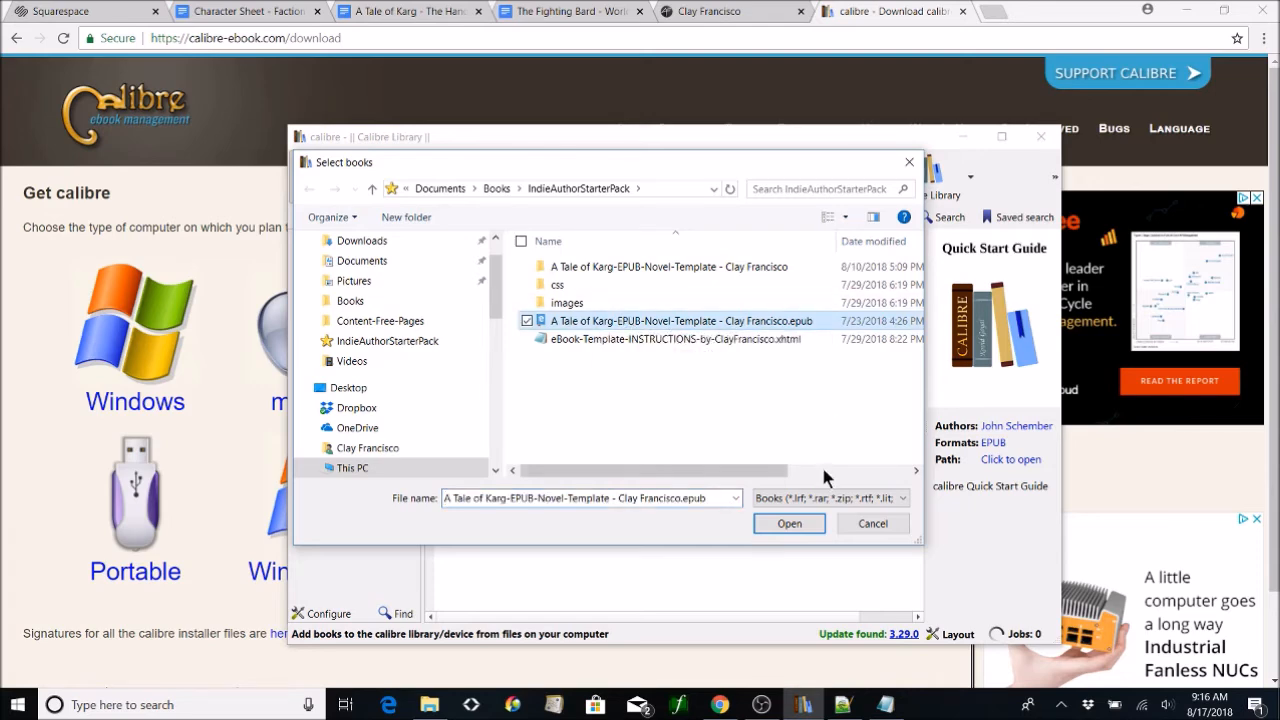
{"action": "left_click", "coordinate": [804, 521]}
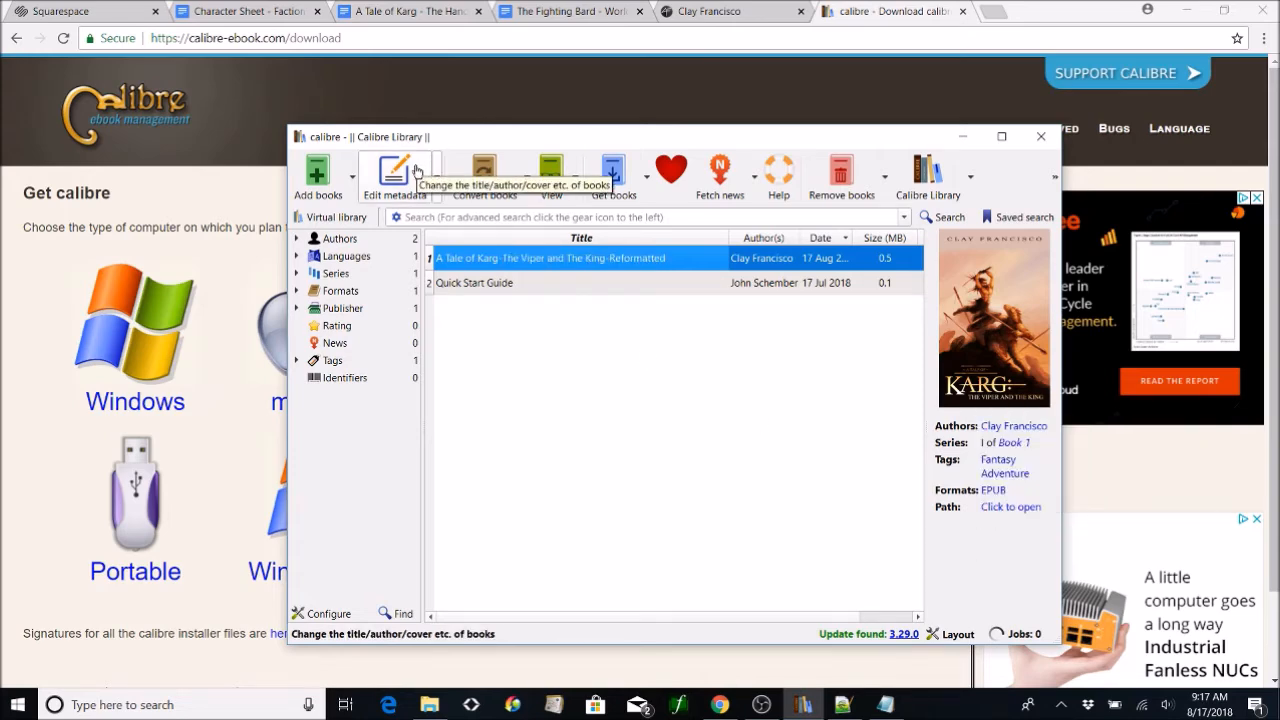
Step: Open the A Tale of Karg book for editing, load ATaleofKargTheViperandTheKingEPUB.xhtml and preview it down to the World Map
{"action": "right_click", "coordinate": [566, 268]}
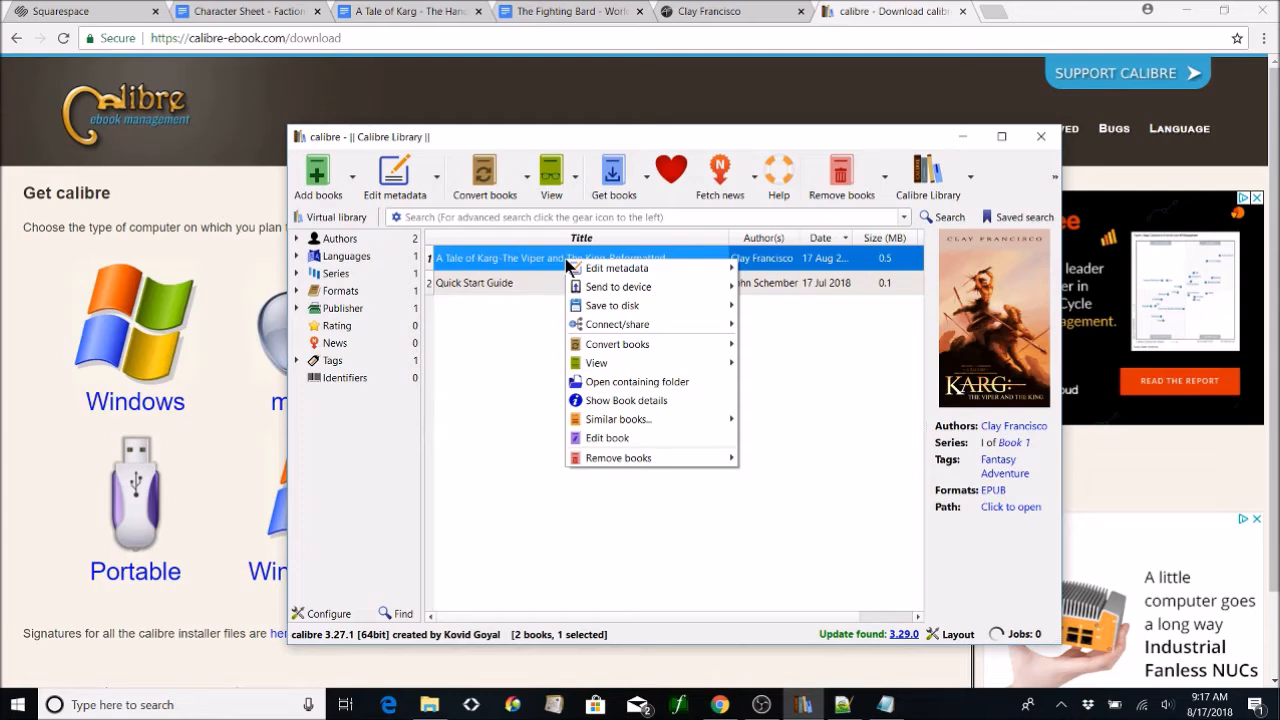
{"action": "left_click", "coordinate": [640, 437]}
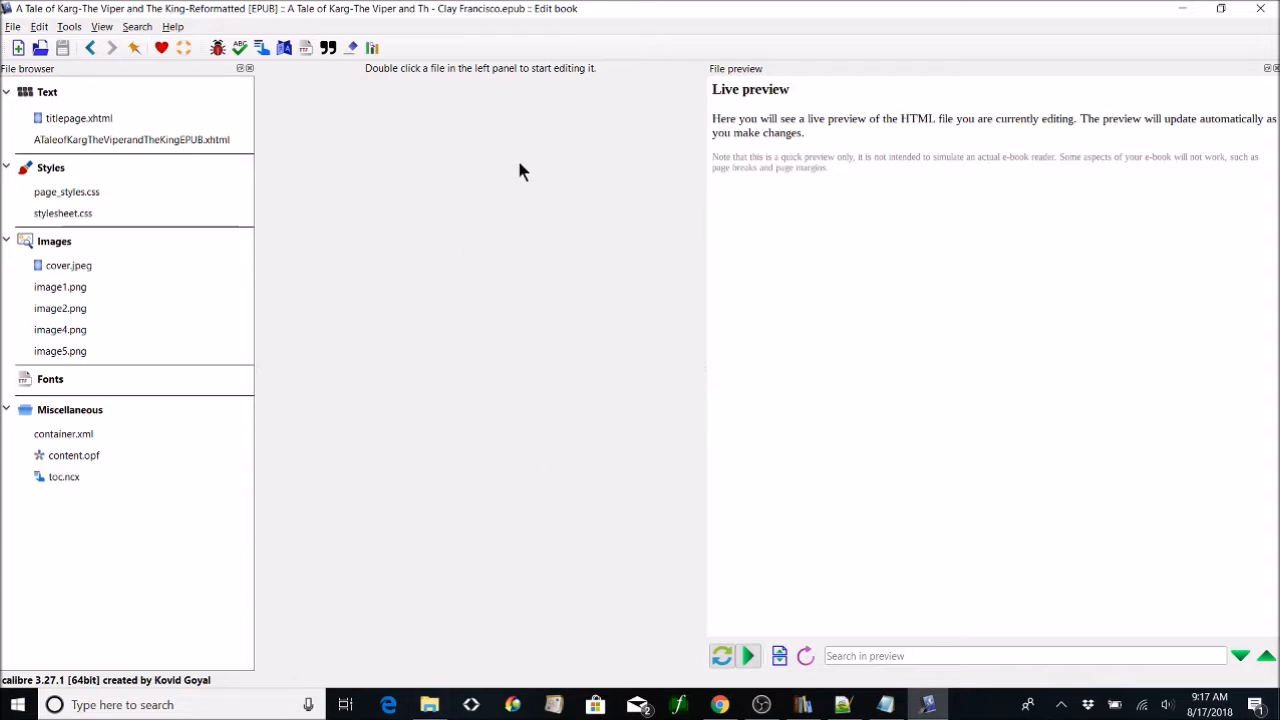
{"action": "double_click", "coordinate": [118, 141]}
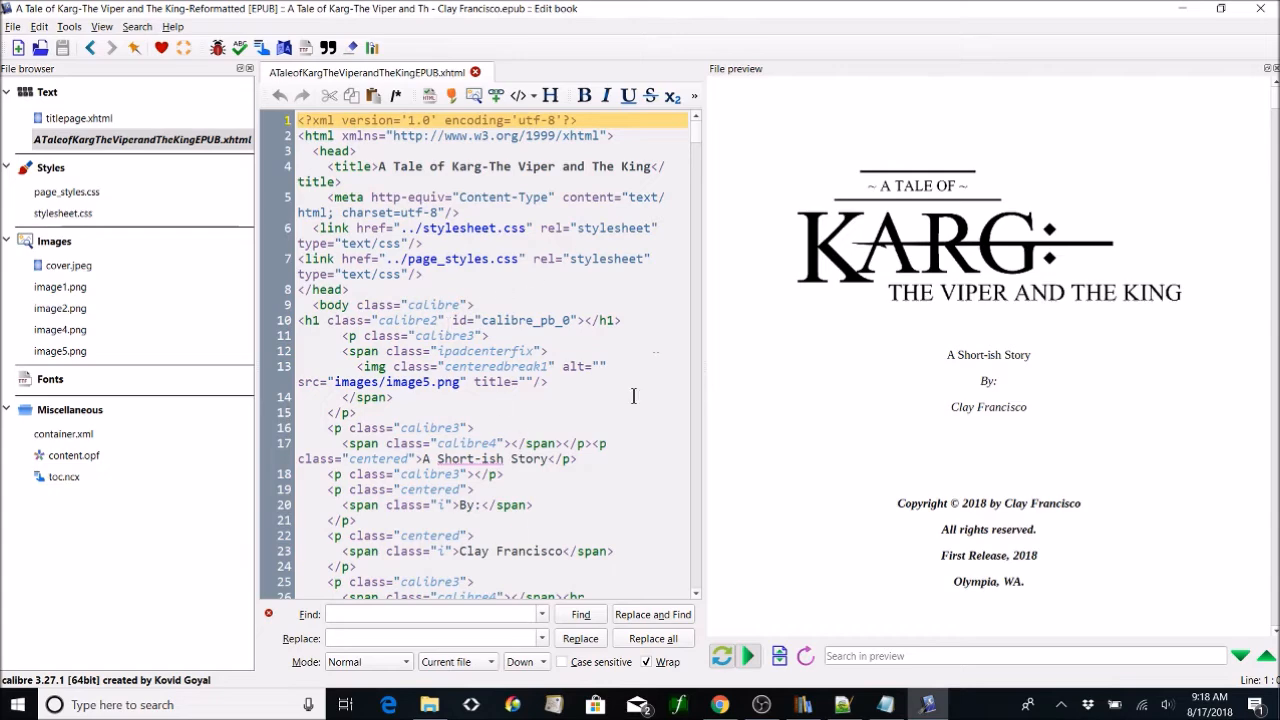
{"action": "scroll", "coordinate": [1067, 448], "scroll_direction": "down", "scroll_amount": 15}
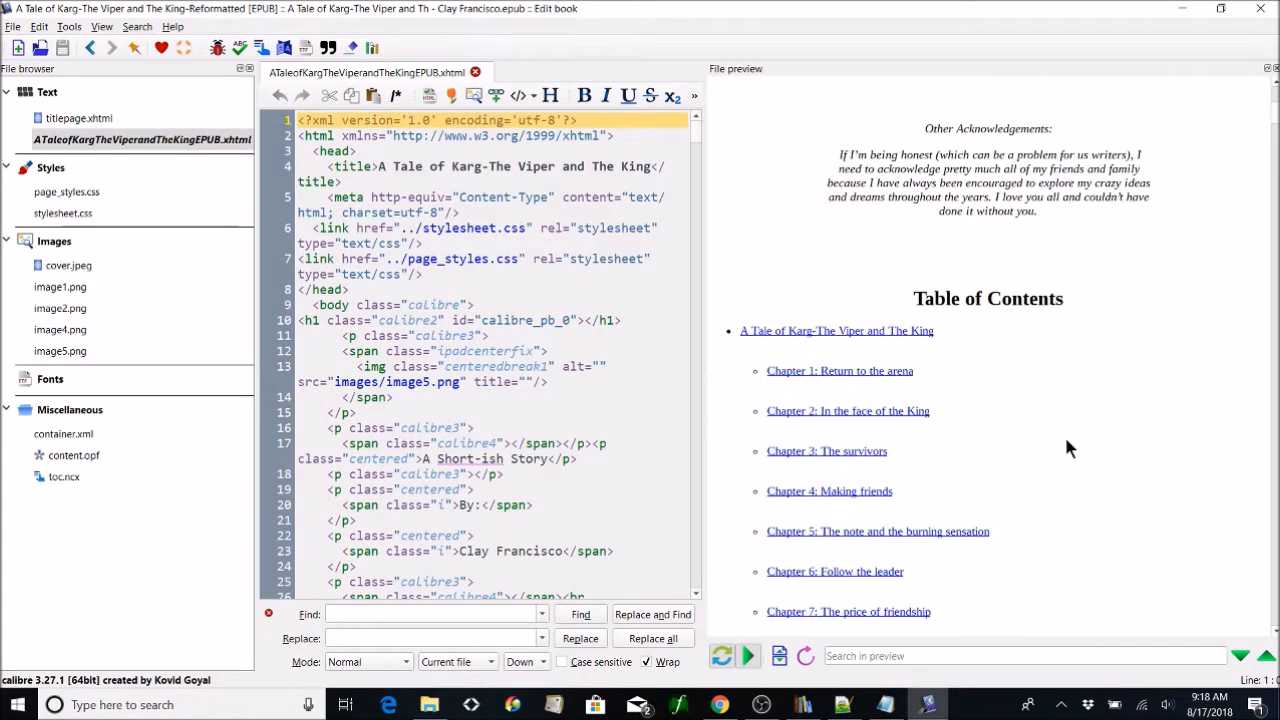
{"action": "scroll", "coordinate": [1067, 445], "scroll_direction": "down", "scroll_amount": 15}
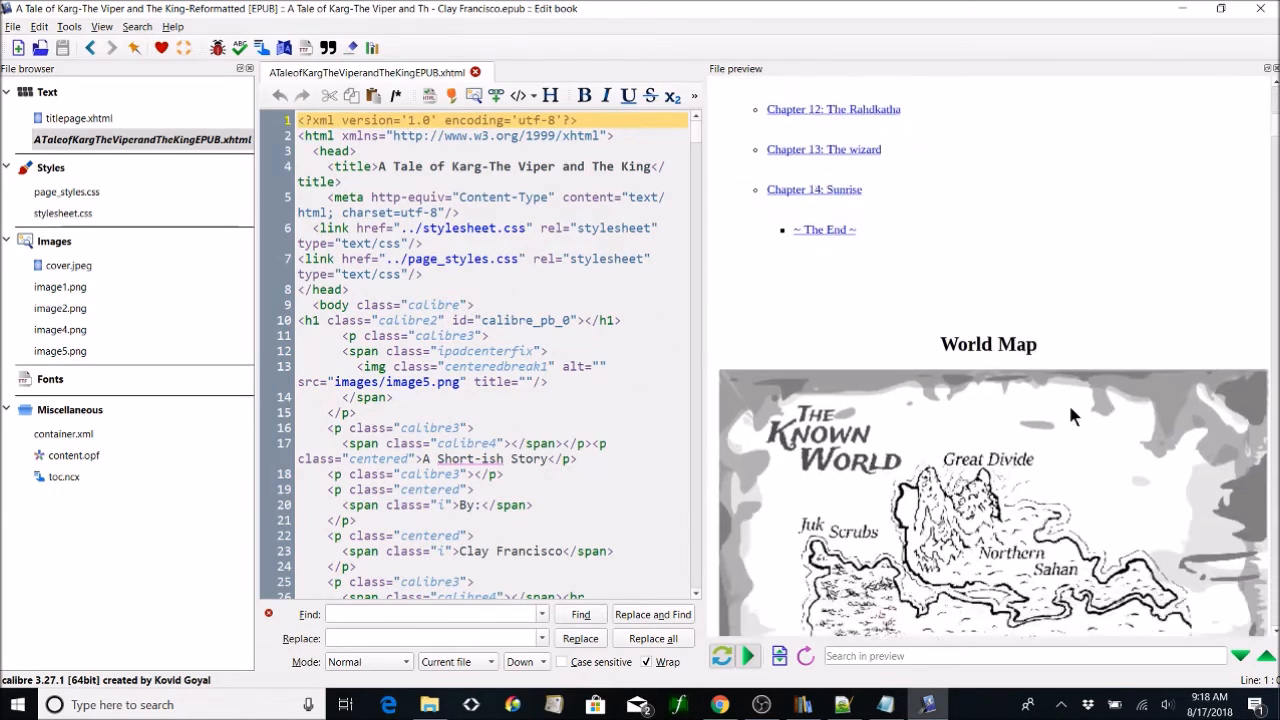
Step: Preview the story down to Chapter 2, open stylesheet.css and review its class rules from h1 down to .ipadcenterfix
{"action": "scroll", "coordinate": [1071, 412], "scroll_direction": "down", "scroll_amount": 15}
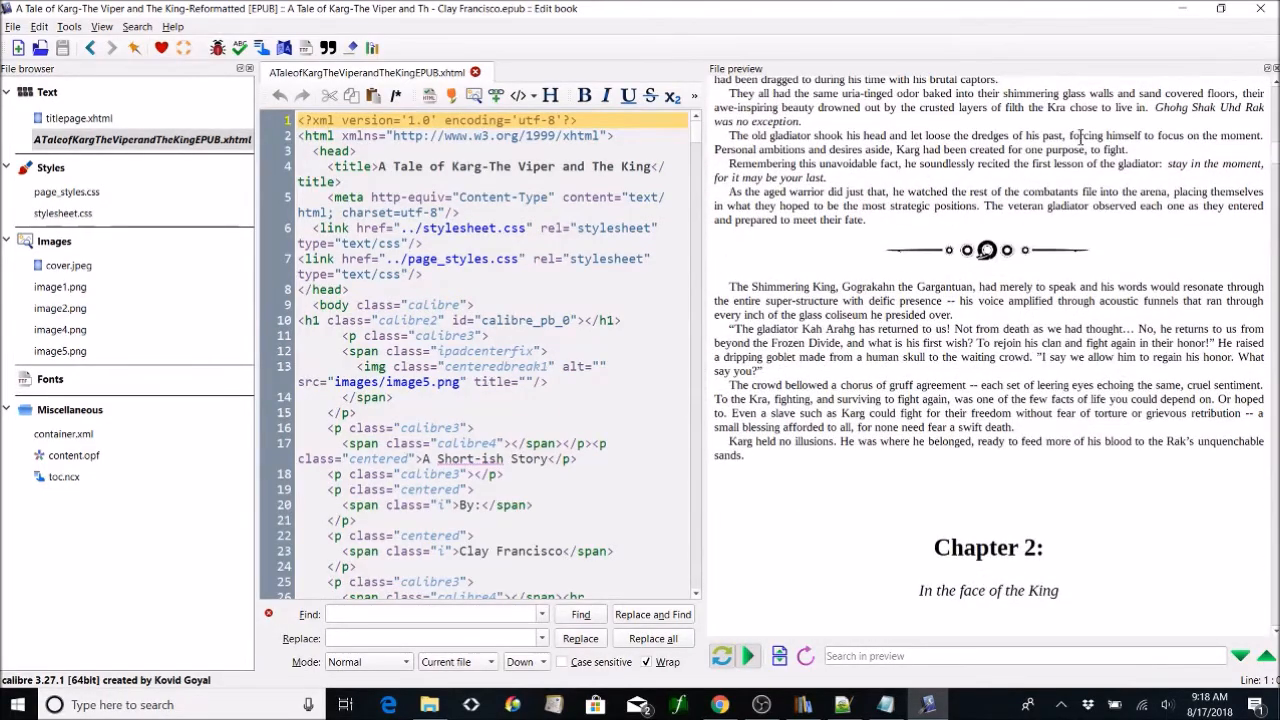
{"action": "double_click", "coordinate": [92, 218]}
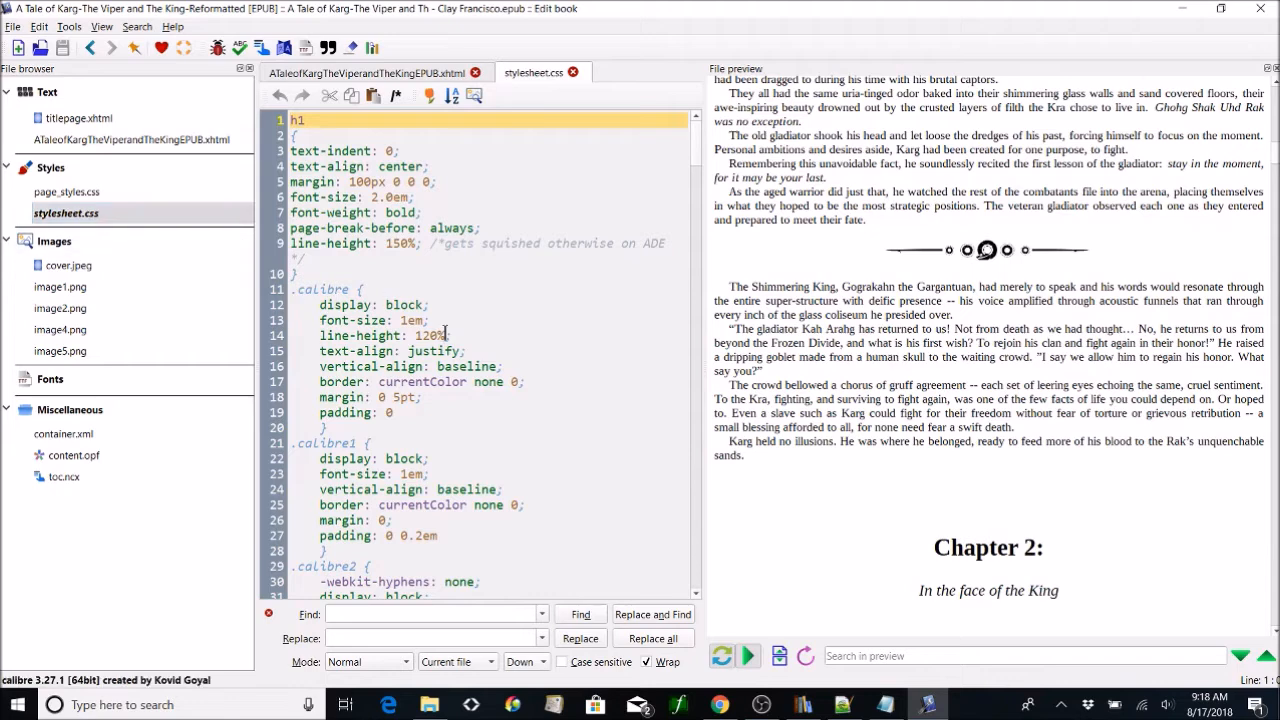
{"action": "scroll", "coordinate": [438, 390], "scroll_direction": "down", "scroll_amount": 3}
{"action": "scroll", "coordinate": [523, 443], "scroll_direction": "down", "scroll_amount": 11}
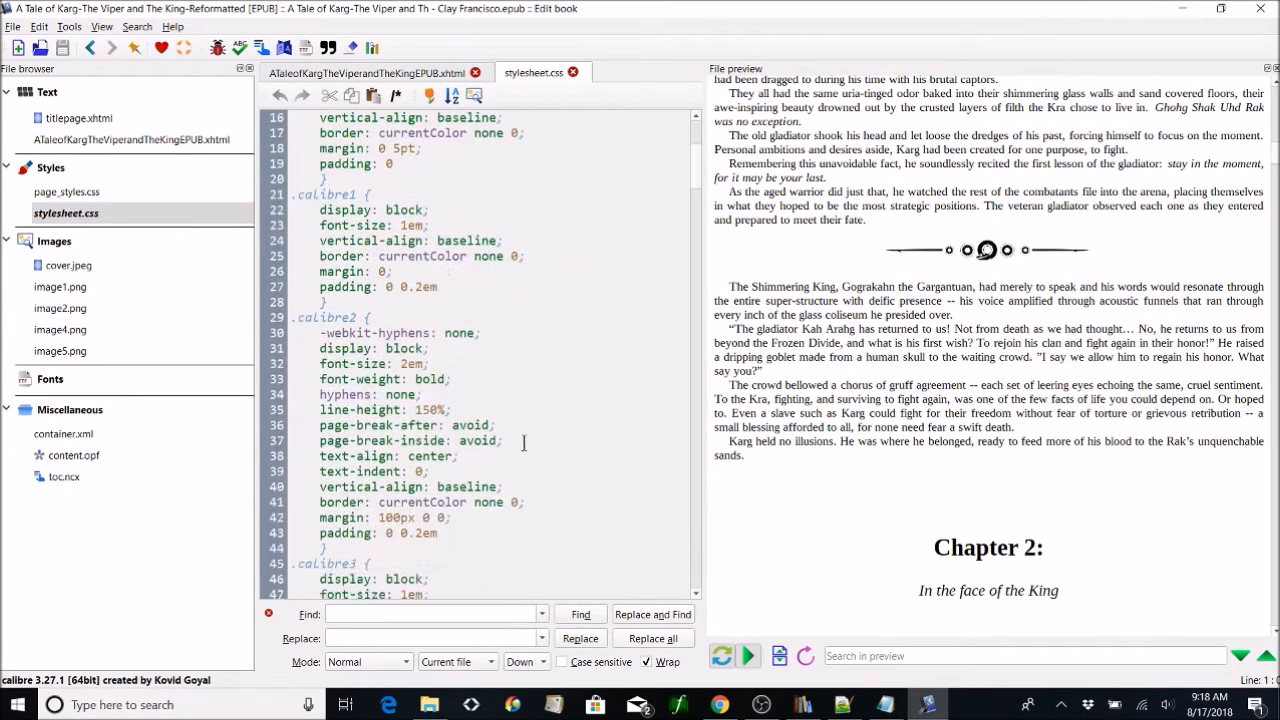
{"action": "scroll", "coordinate": [530, 448], "scroll_direction": "down", "scroll_amount": 20}
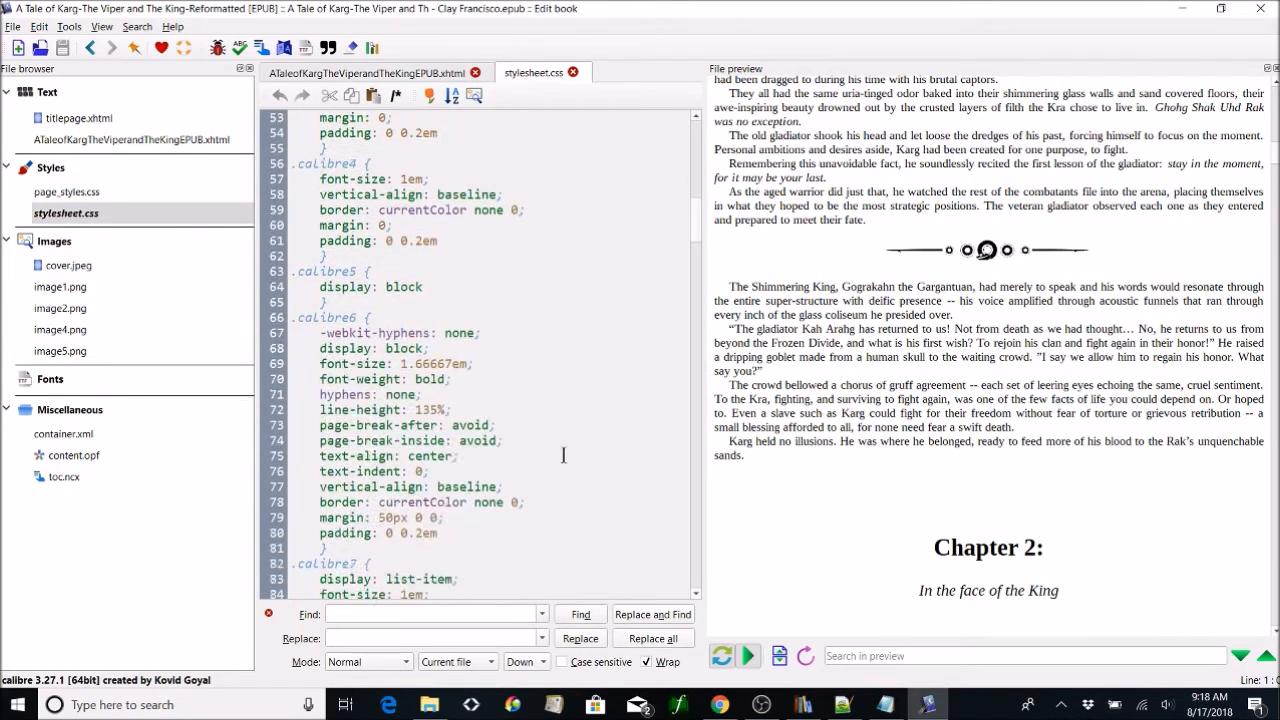
{"action": "scroll", "coordinate": [559, 455], "scroll_direction": "down", "scroll_amount": 20}
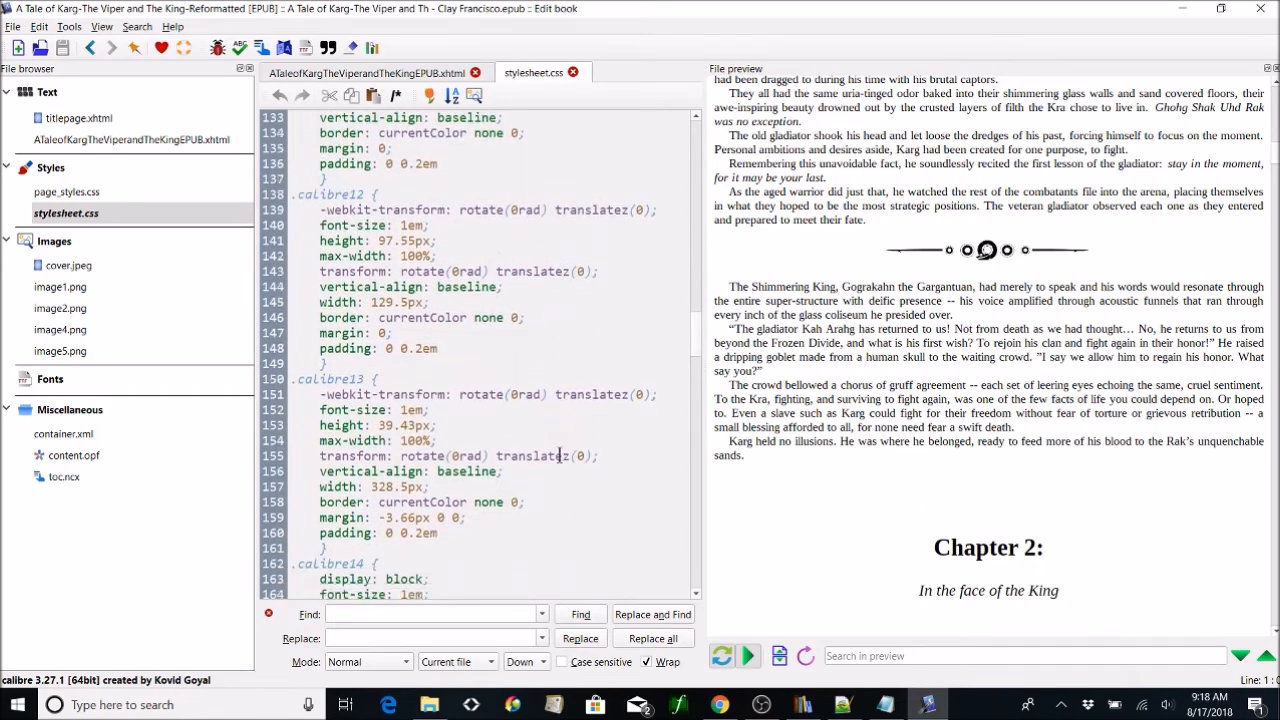
{"action": "scroll", "coordinate": [560, 455], "scroll_direction": "down", "scroll_amount": 20}
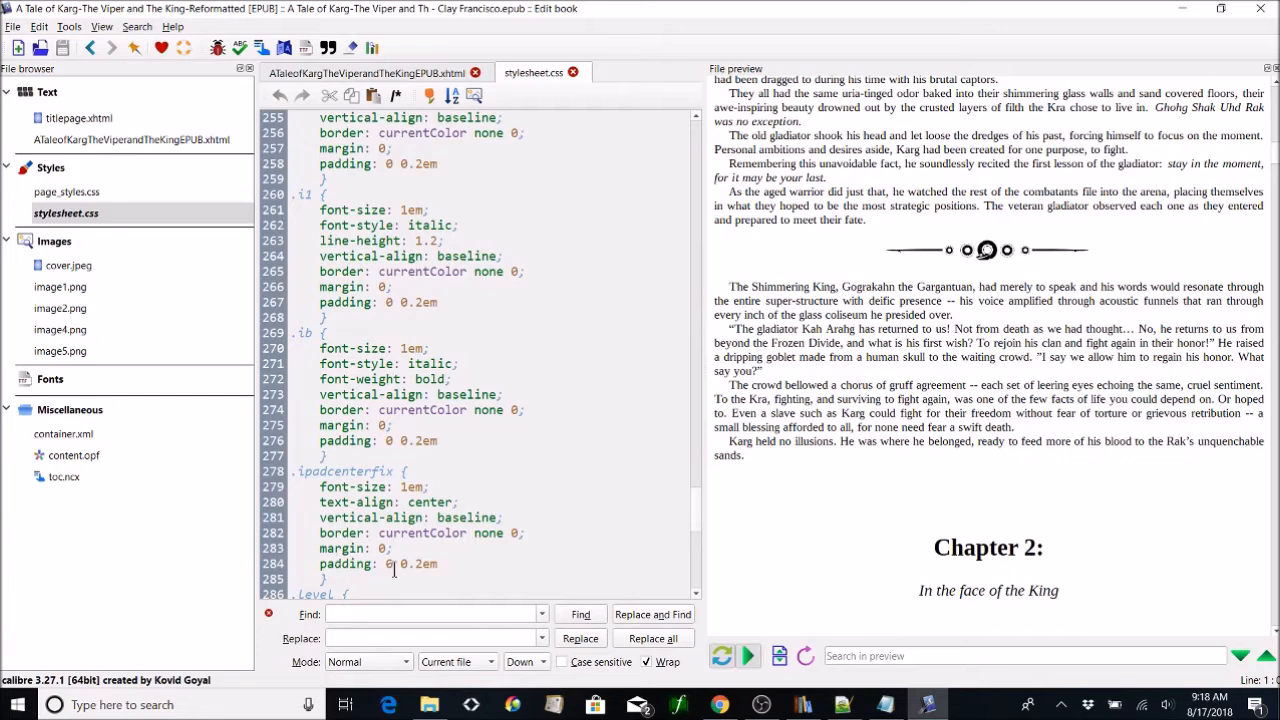
Step: Return to ATaleofKargTheViperandTheKingEPUB.xhtml and highlight the calibre3 paragraph tag on line 16, then place the cursor in the calibre4 span below it
{"action": "double_click", "coordinate": [123, 139]}
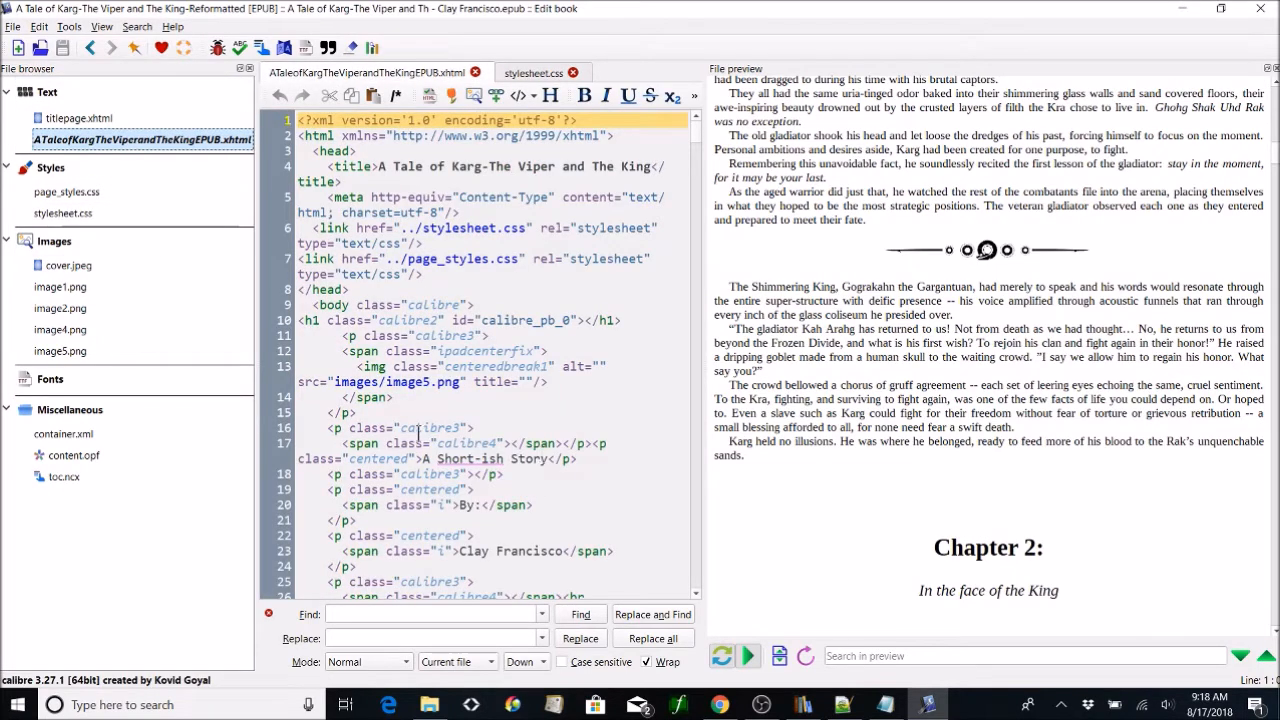
{"action": "left_click_drag", "start_coordinate": [401, 428], "coordinate": [462, 428]}
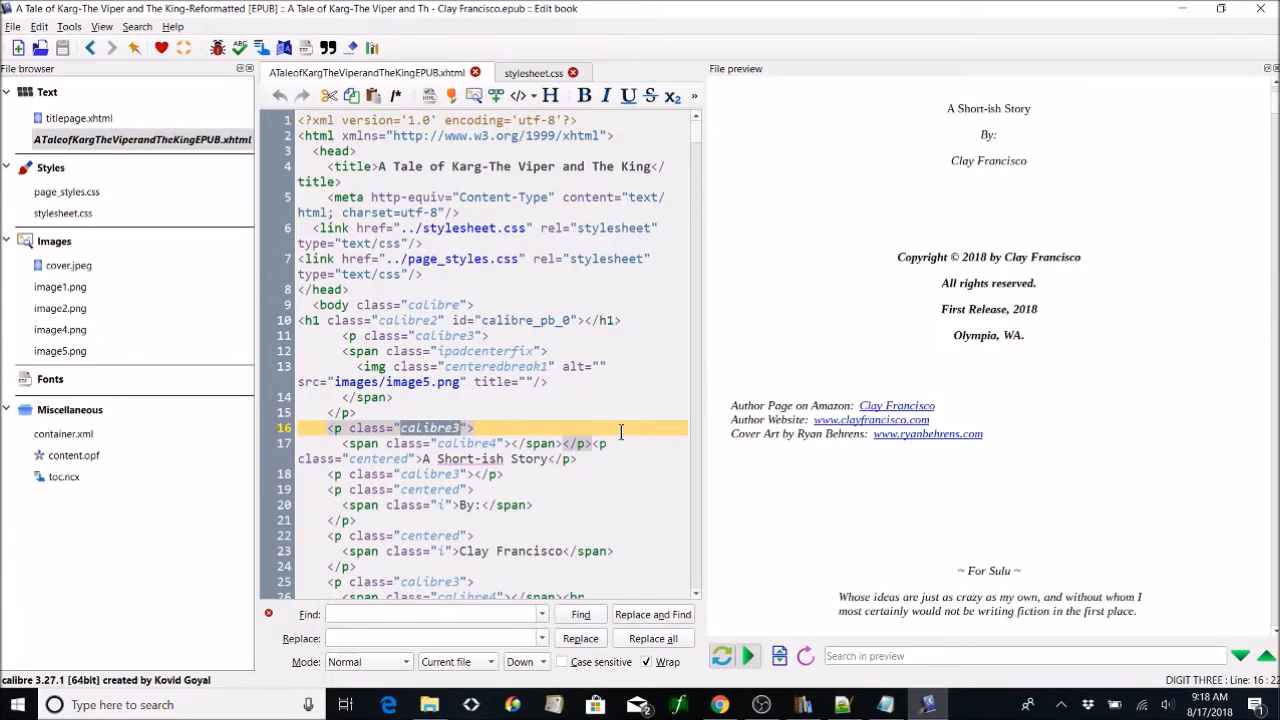
{"action": "left_click", "coordinate": [597, 412]}
{"action": "left_click_drag", "start_coordinate": [330, 428], "coordinate": [473, 427]}
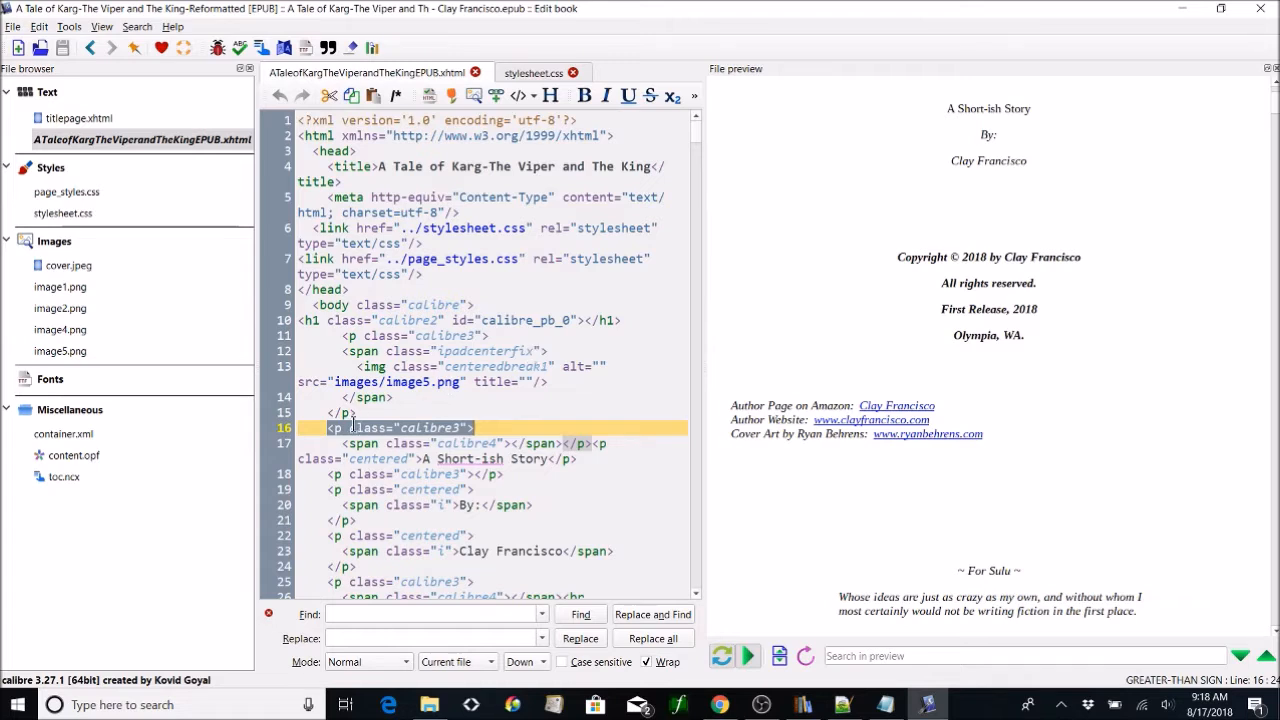
{"action": "left_click_drag", "start_coordinate": [330, 427], "coordinate": [458, 428]}
{"action": "left_click", "coordinate": [530, 445]}
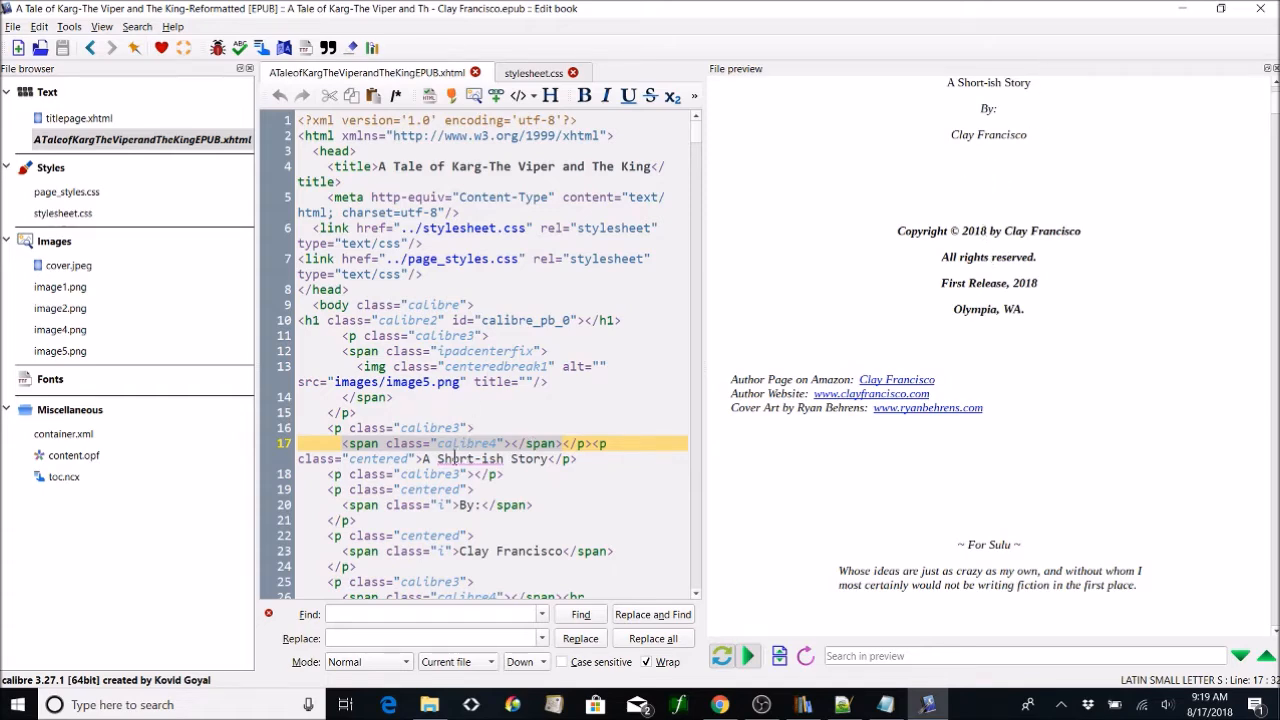
Step: Compare the "A Short-ish Story" subtitle in the preview with its centered paragraph code on line 17
{"action": "scroll", "coordinate": [1127, 195], "scroll_direction": "up", "scroll_amount": 3}
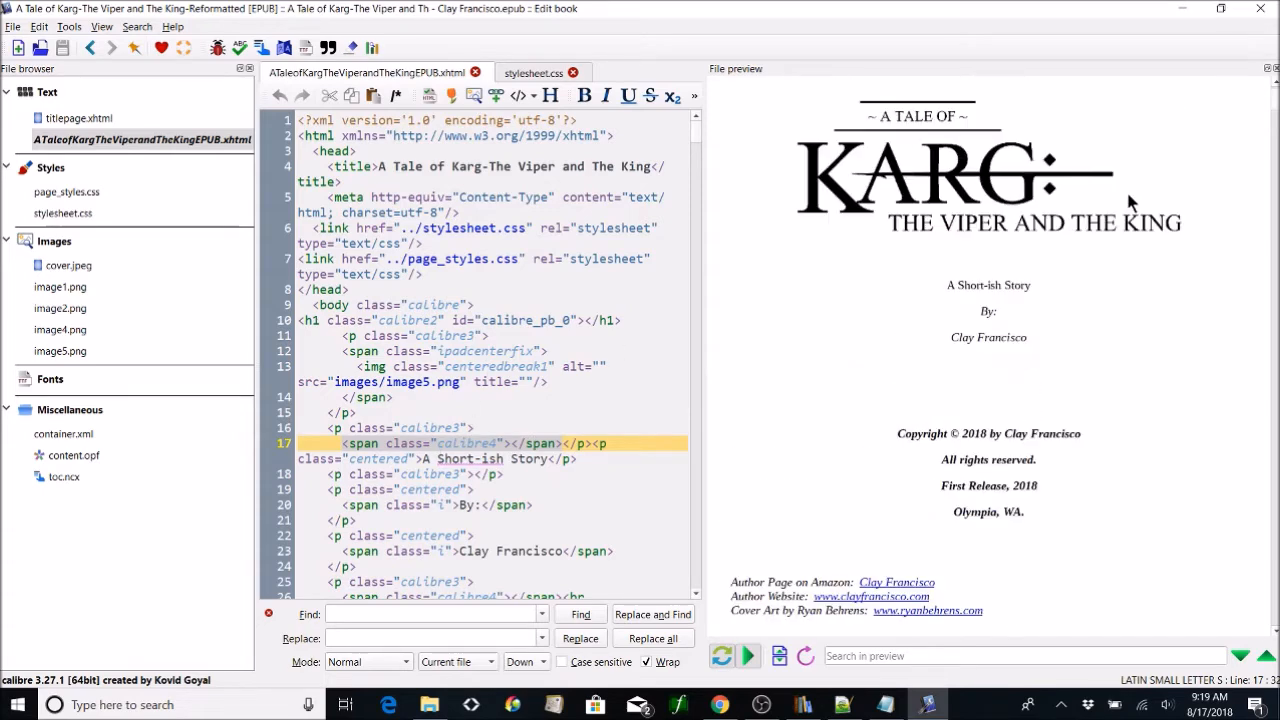
{"action": "double_click", "coordinate": [456, 459]}
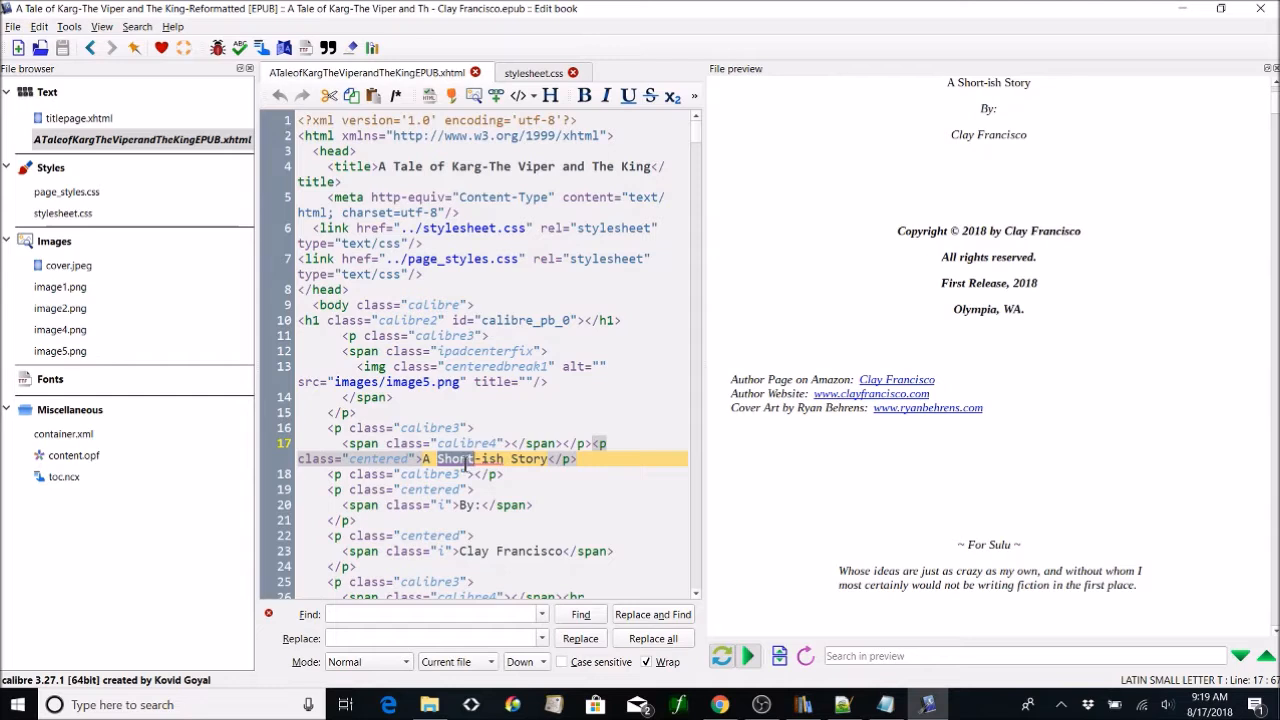
{"action": "triple_click", "coordinate": [1005, 82]}
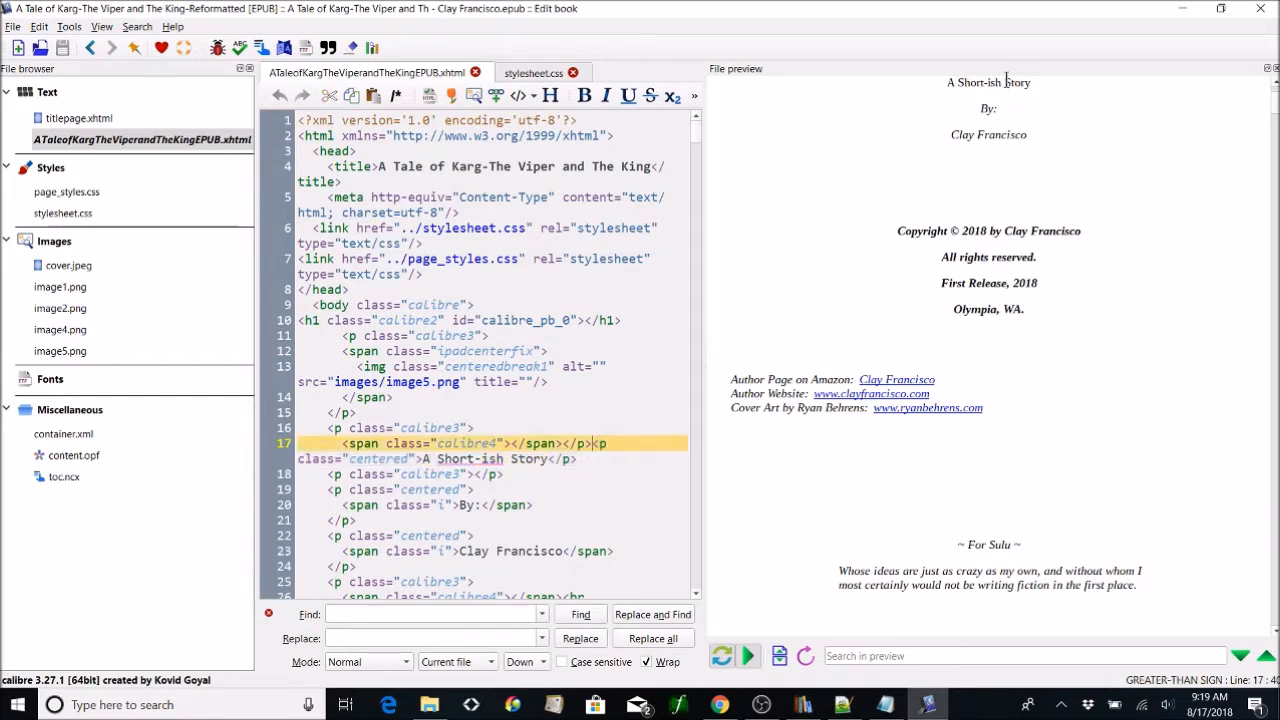
{"action": "left_click", "coordinate": [350, 443]}
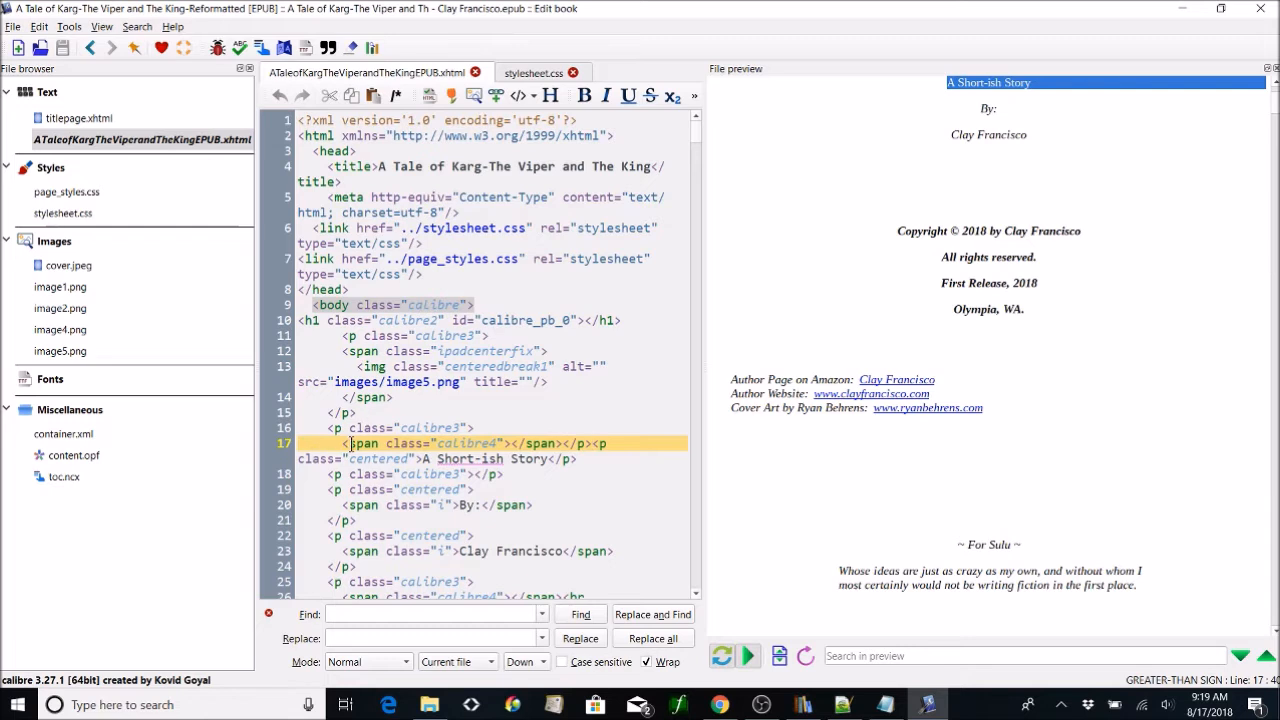
{"action": "left_click", "coordinate": [345, 443]}
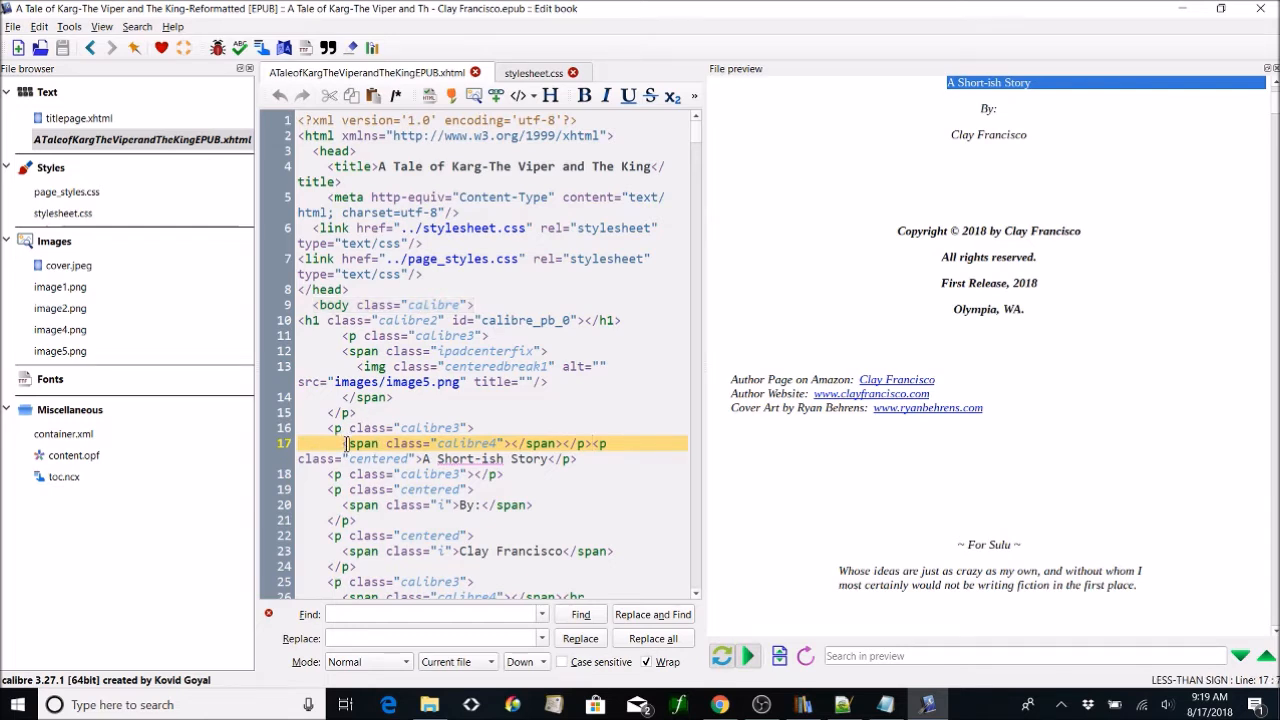
{"action": "double_click", "coordinate": [1012, 83]}
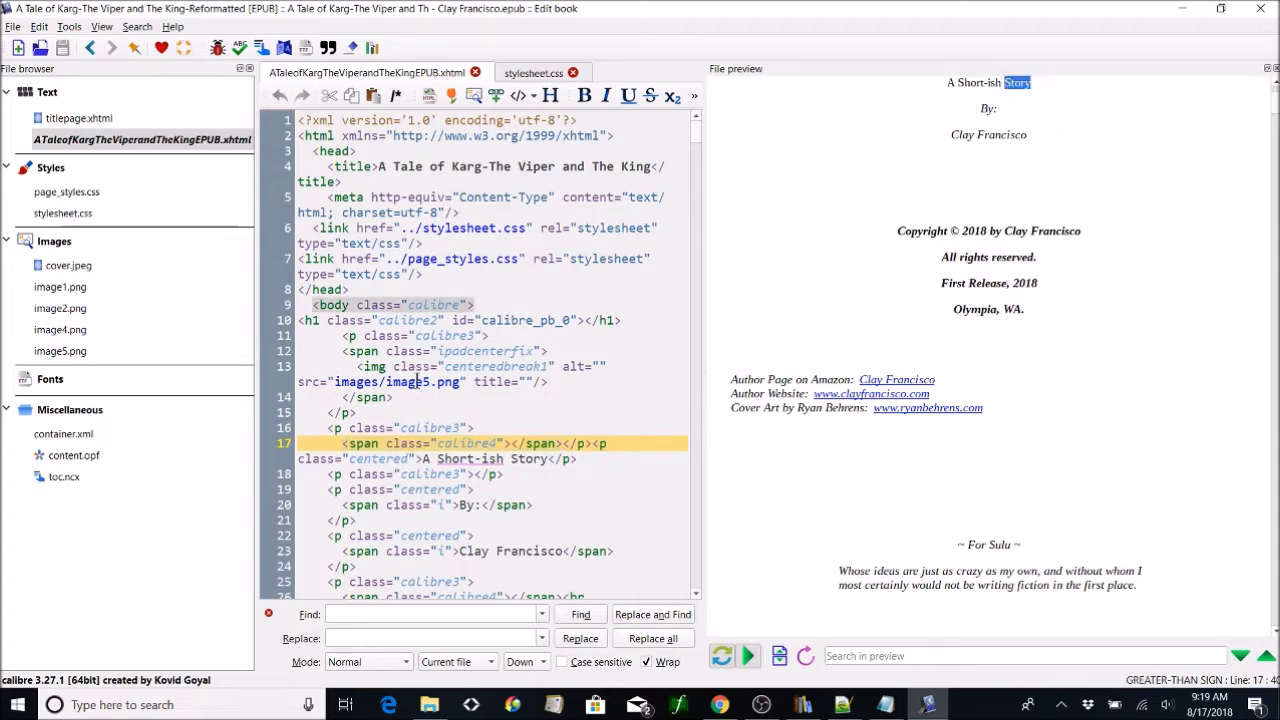
Step: Locate the code for the copyright line, "Olympia, WA." and the author info from the preview, highlighting the ib class on line 42
{"action": "double_click", "coordinate": [992, 231]}
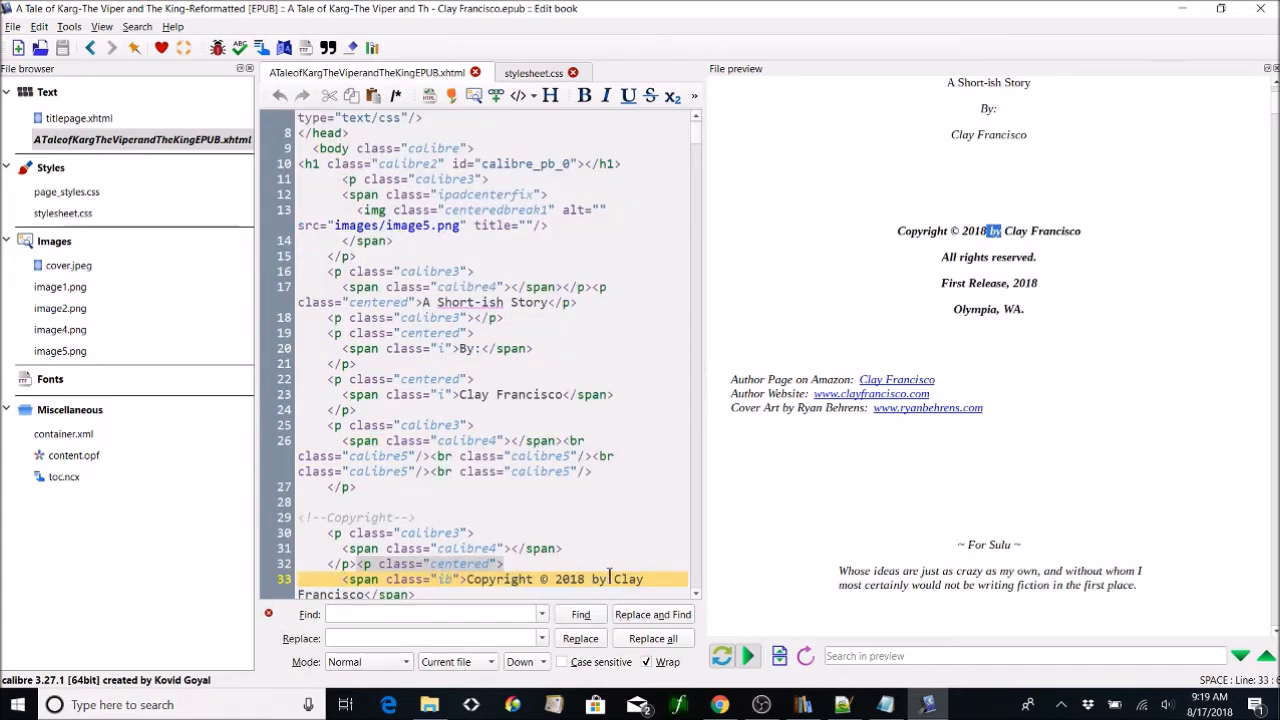
{"action": "double_click", "coordinate": [975, 309]}
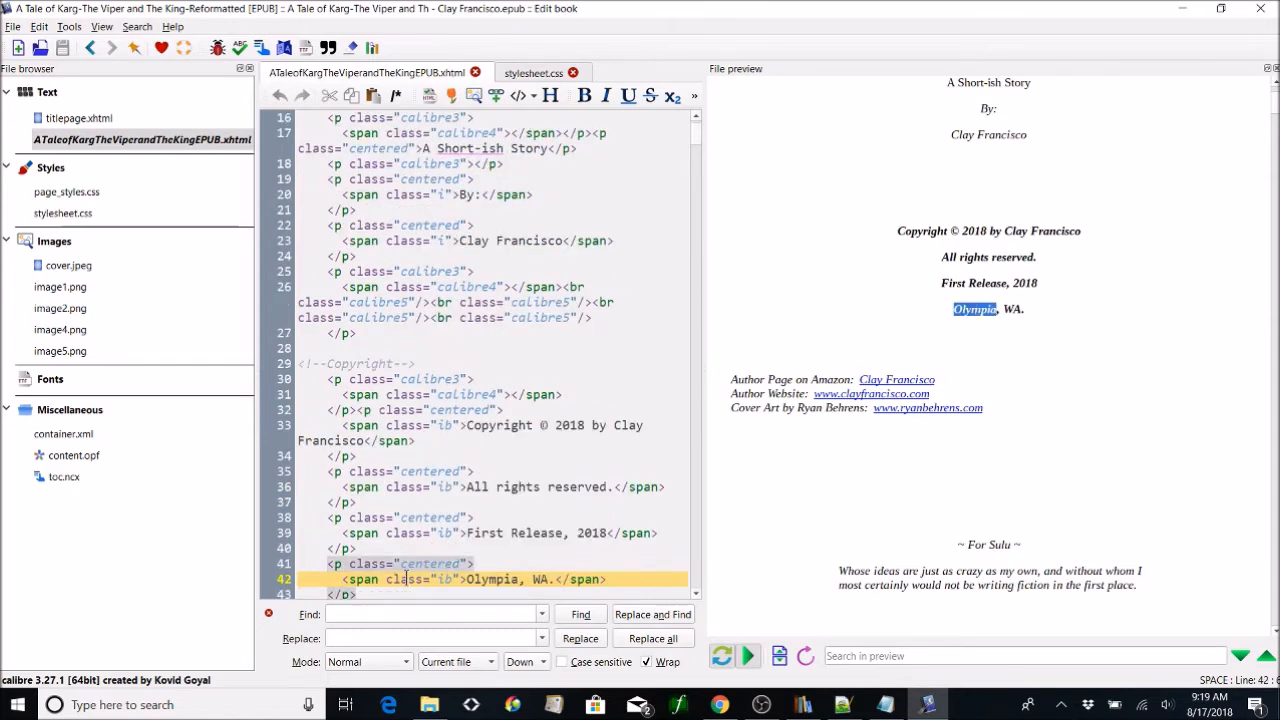
{"action": "left_click", "coordinate": [437, 579]}
{"action": "double_click", "coordinate": [446, 579]}
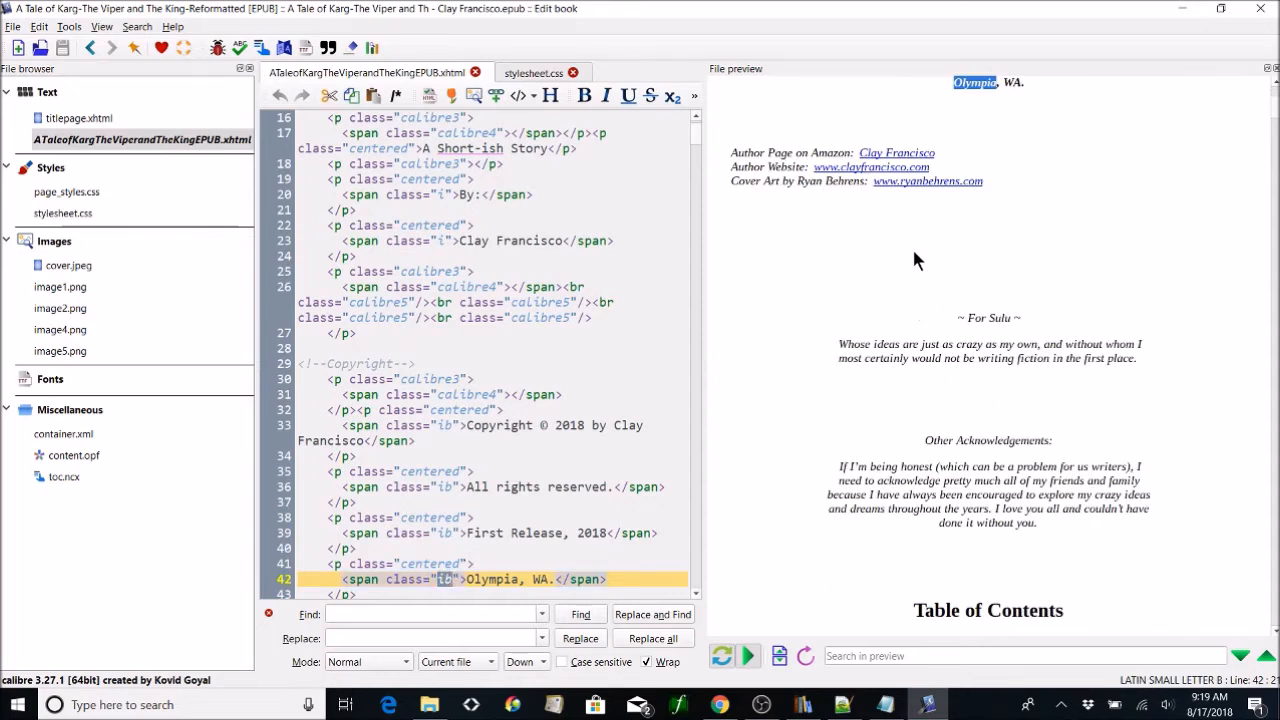
{"action": "left_click", "coordinate": [957, 165]}
{"action": "scroll", "coordinate": [1015, 140], "scroll_direction": "up", "scroll_amount": 1}
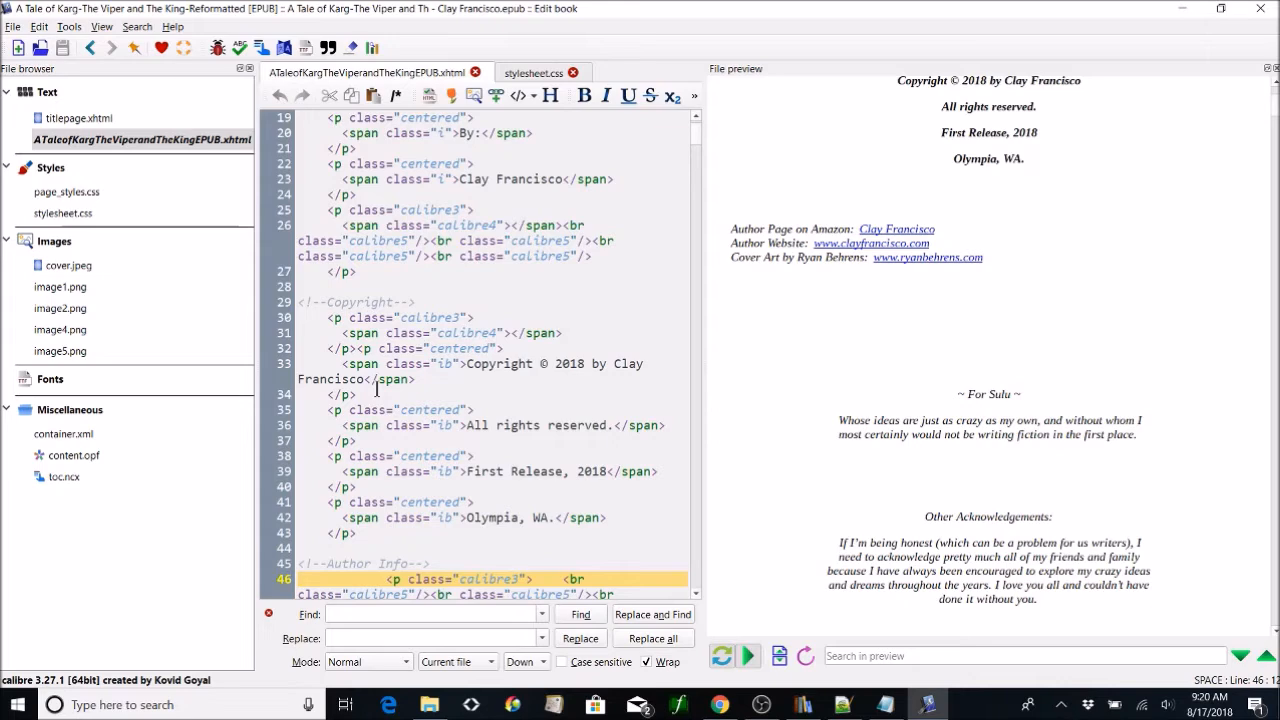
Step: Reopen stylesheet.css, highlight the .ipadcenterfix class name and review the other class rules back up to h1
{"action": "double_click", "coordinate": [89, 213]}
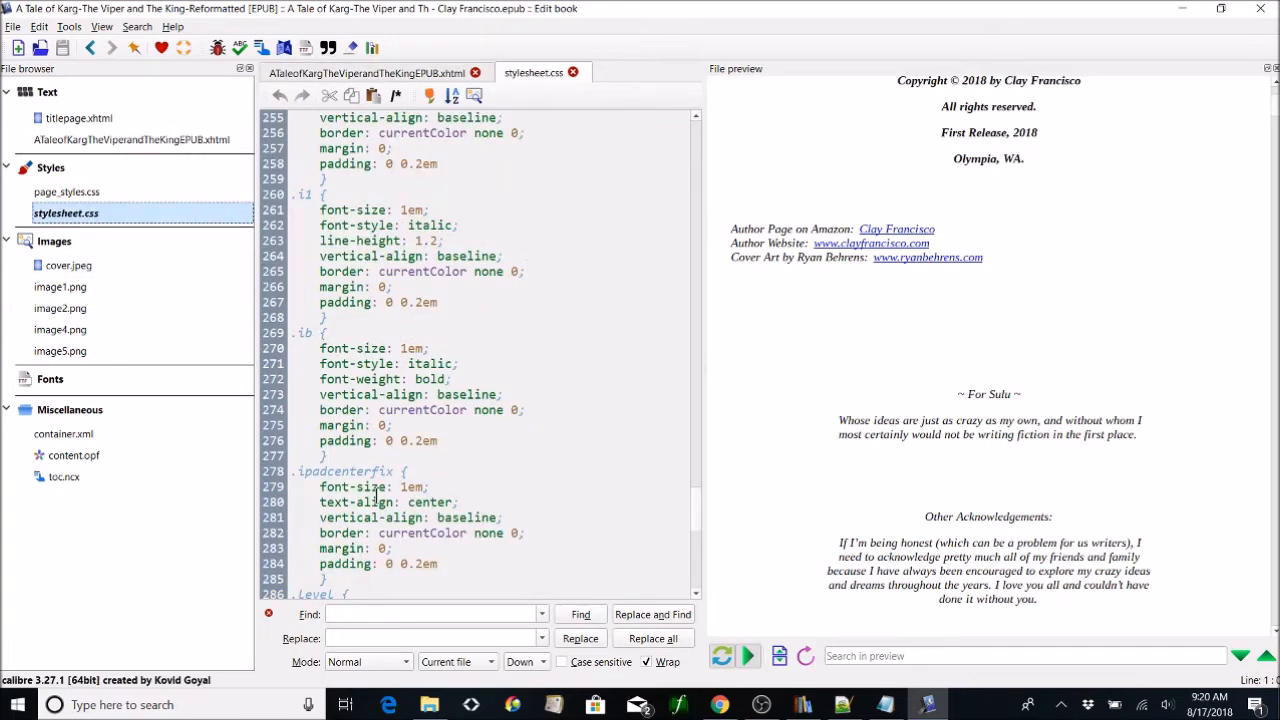
{"action": "scroll", "coordinate": [408, 510], "scroll_direction": "down", "scroll_amount": 6}
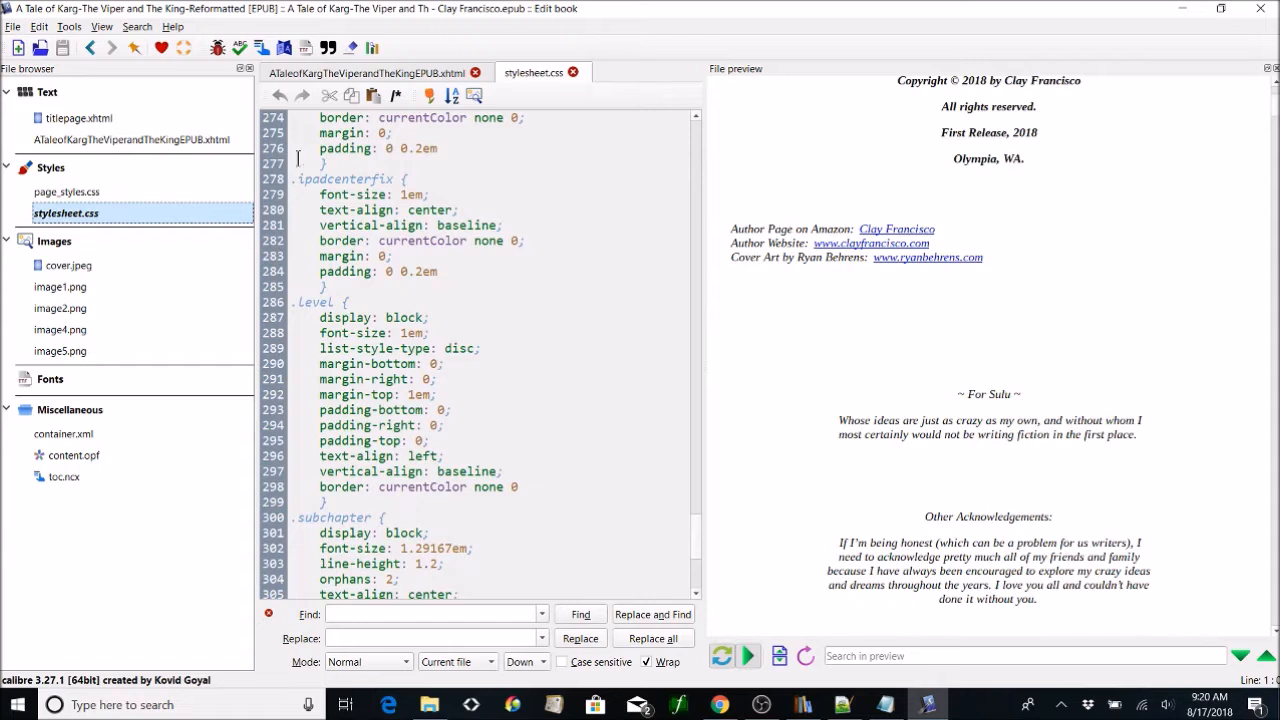
{"action": "left_click_drag", "start_coordinate": [303, 181], "coordinate": [395, 180]}
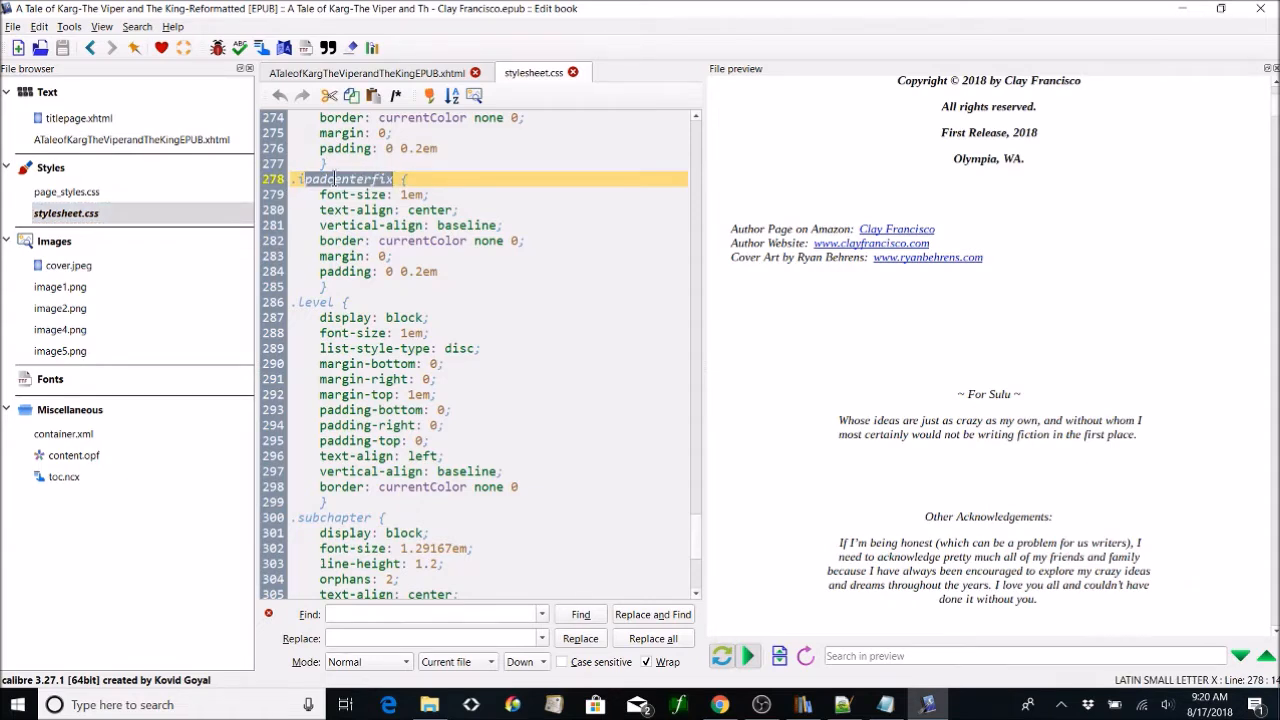
{"action": "left_click", "coordinate": [545, 316]}
{"action": "scroll", "coordinate": [545, 316], "scroll_direction": "down", "scroll_amount": 6}
{"action": "scroll", "coordinate": [545, 316], "scroll_direction": "up", "scroll_amount": 20}
{"action": "scroll", "coordinate": [545, 316], "scroll_direction": "up", "scroll_amount": 20}
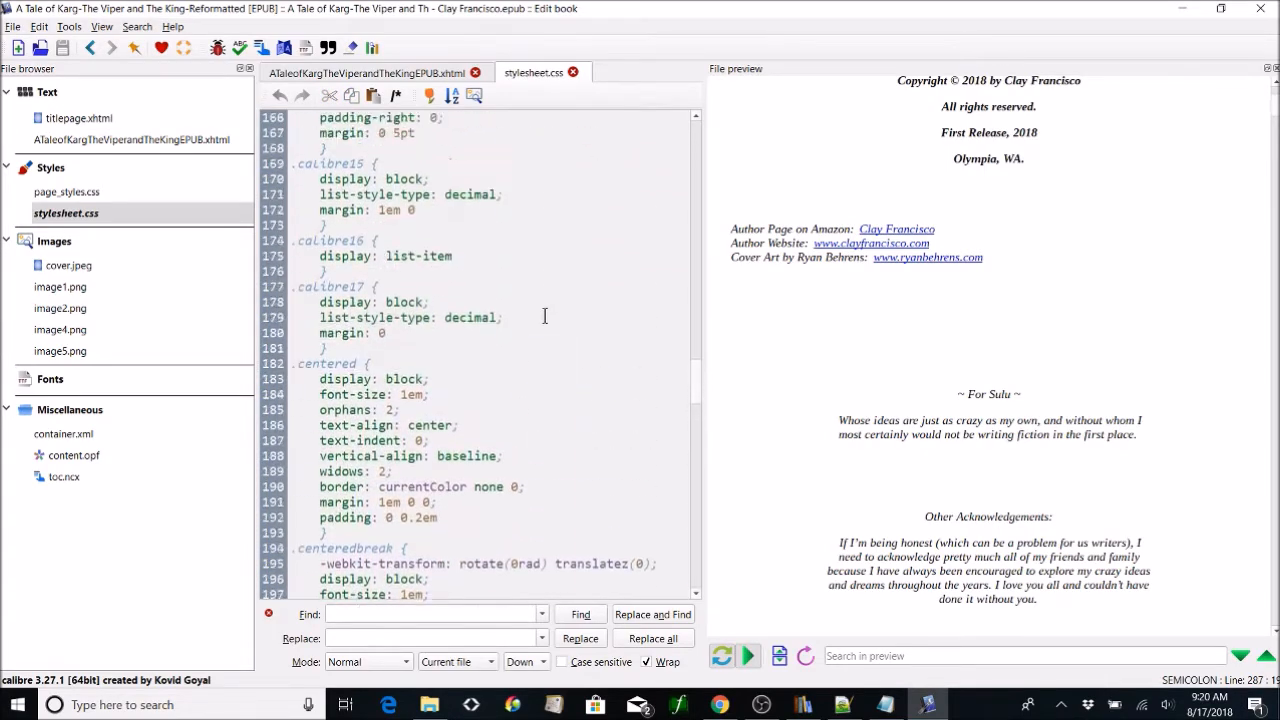
{"action": "scroll", "coordinate": [545, 316], "scroll_direction": "up", "scroll_amount": 18}
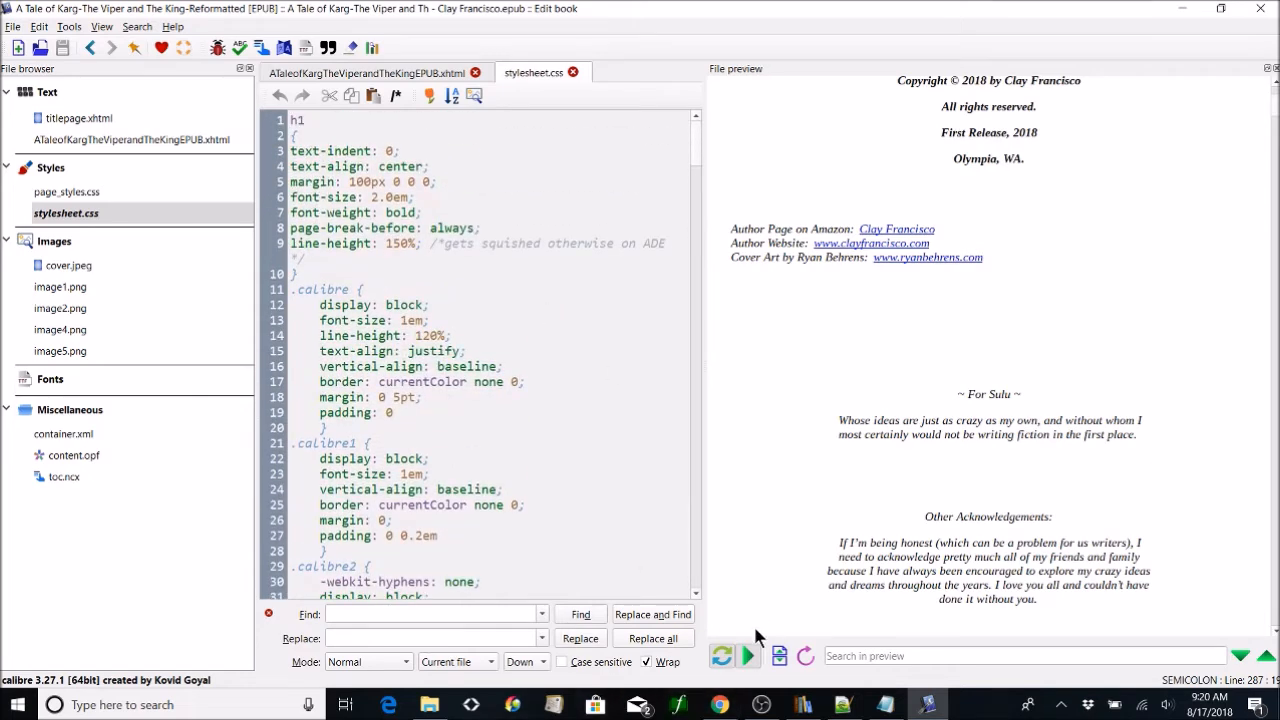
Step: Switch to File Explorer, view page_styles.css from the IndieAuthorStarterPack css folder in Notepad, and close the file
{"action": "left_click", "coordinate": [429, 705]}
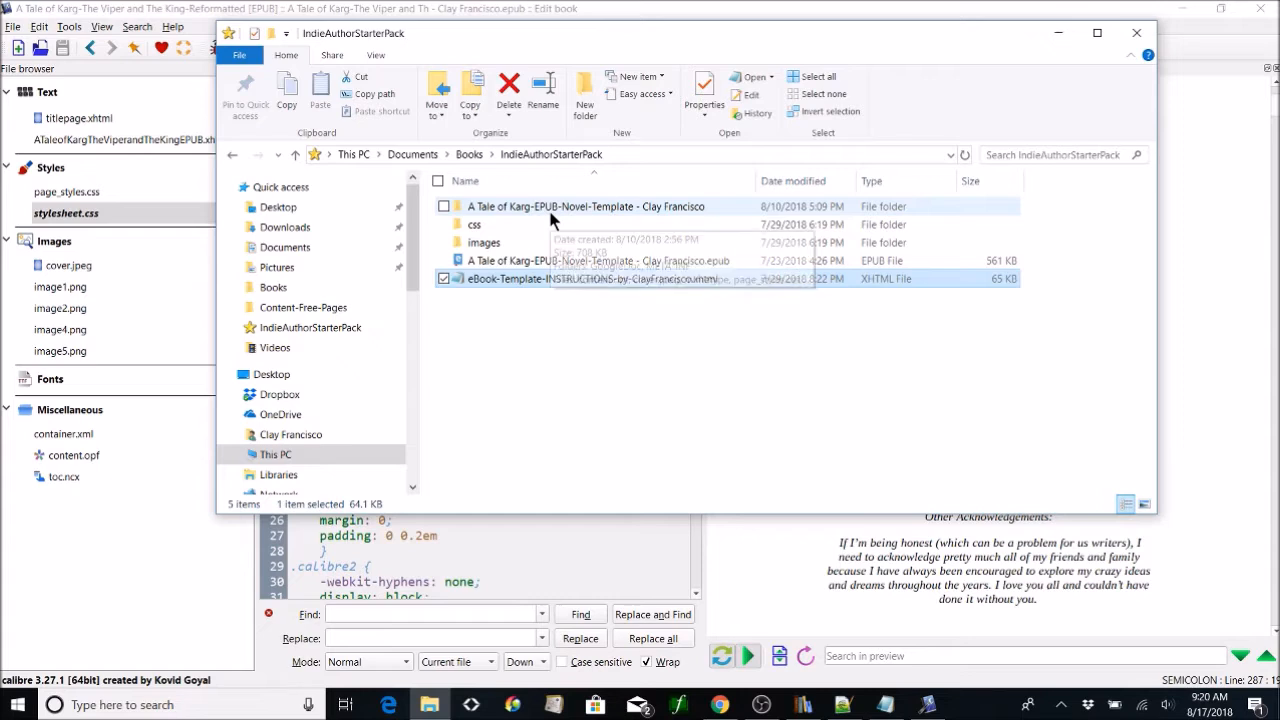
{"action": "double_click", "coordinate": [524, 228]}
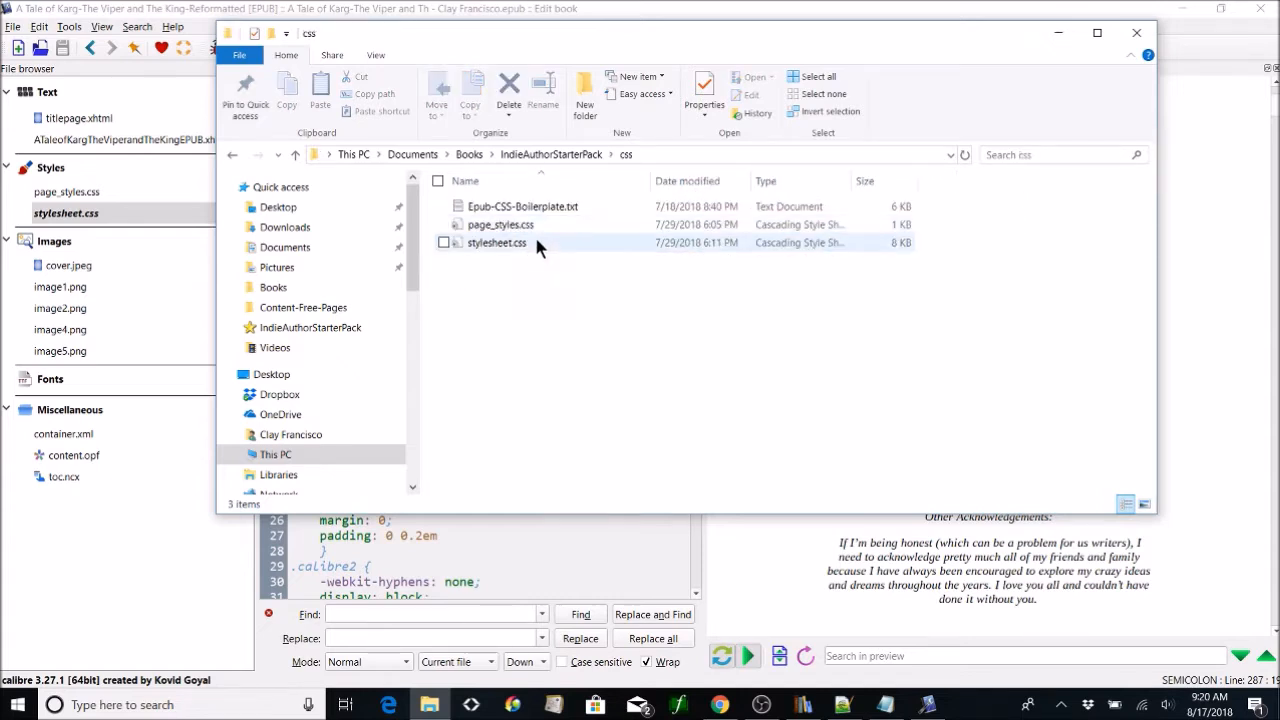
{"action": "double_click", "coordinate": [534, 229]}
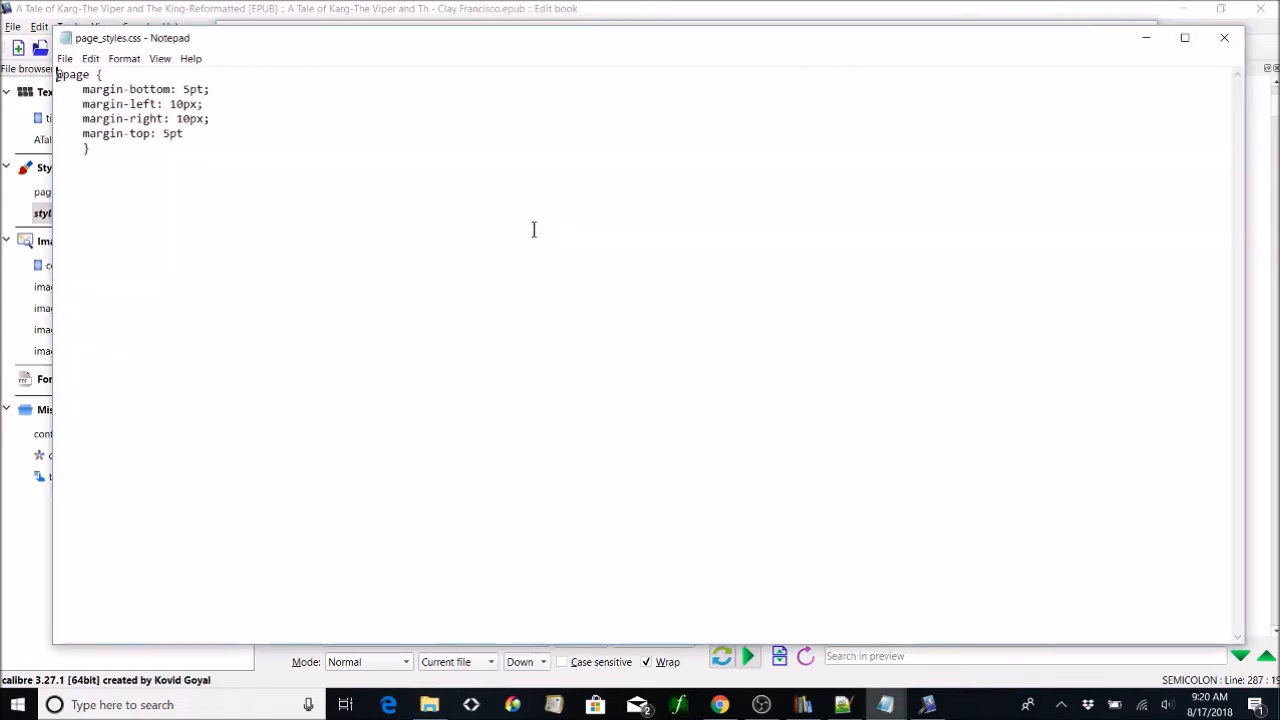
{"action": "left_click", "coordinate": [1215, 35]}
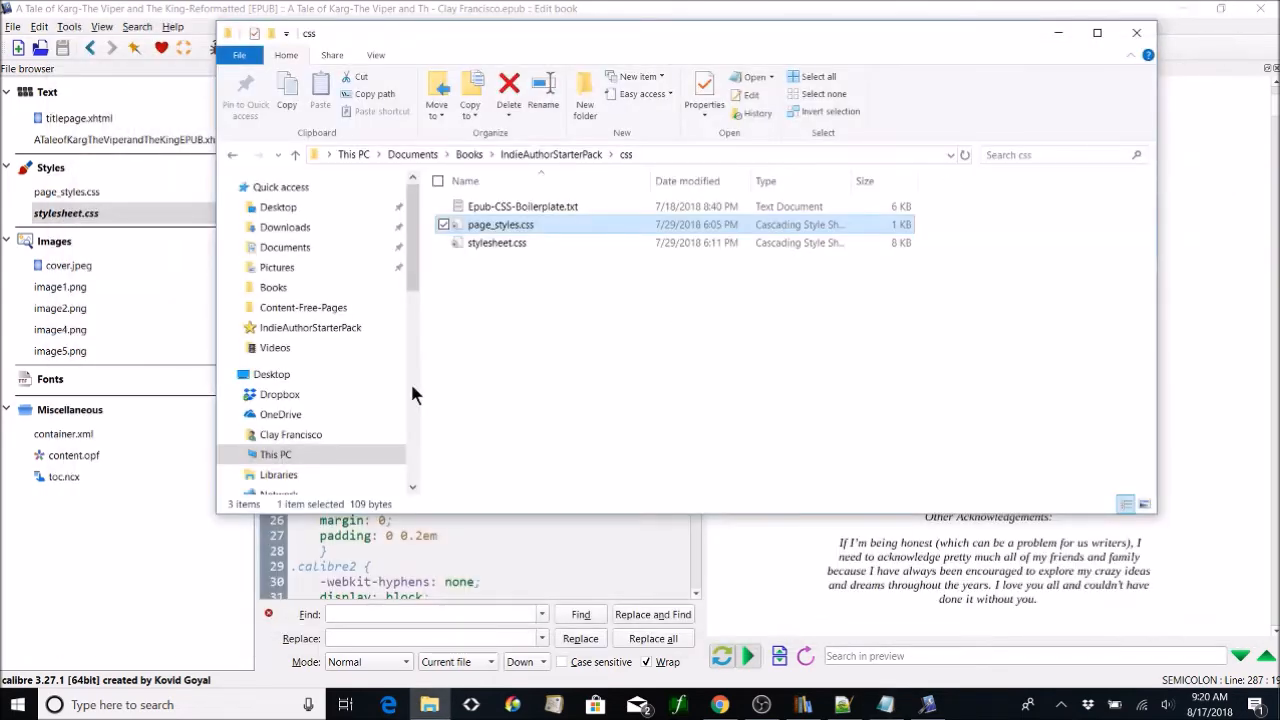
Step: View Epub-CSS-Boilerplate.txt, highlight the bbebooksthailand.com developers link in its header, and close both the file and the folder window
{"action": "left_click", "coordinate": [530, 208]}
{"action": "double_click", "coordinate": [536, 211]}
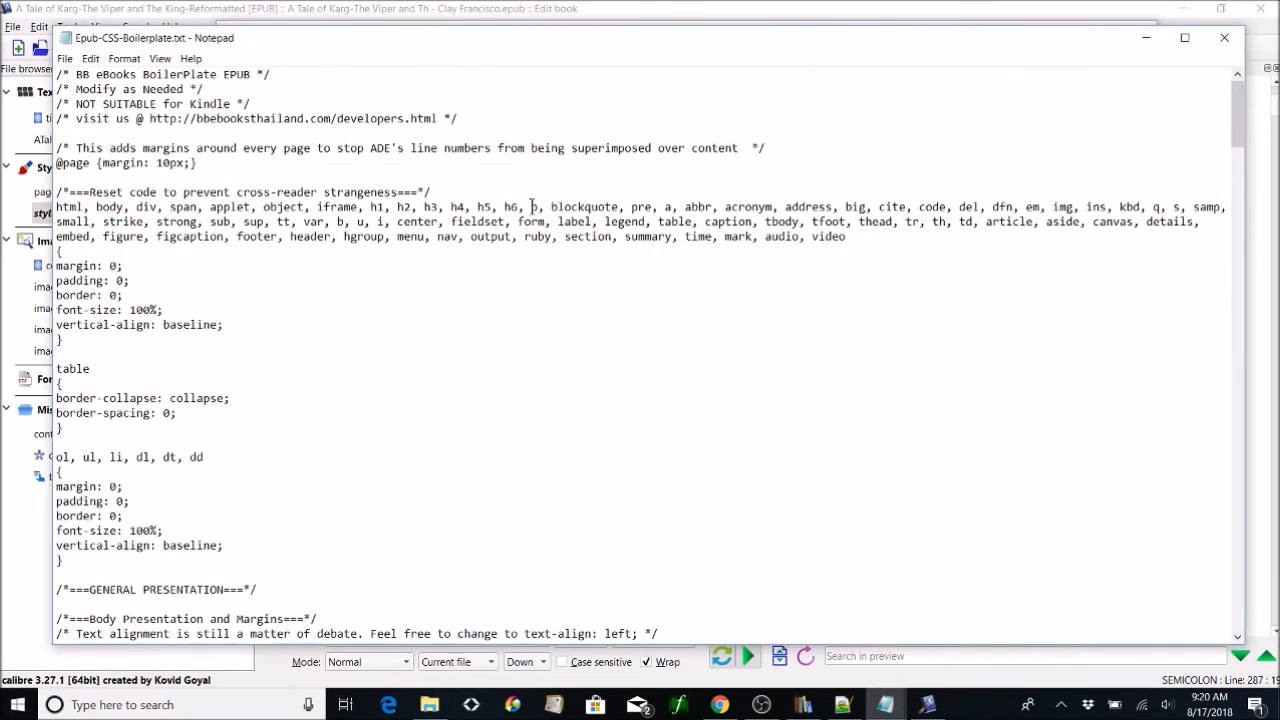
{"action": "left_click_drag", "start_coordinate": [437, 118], "coordinate": [156, 117]}
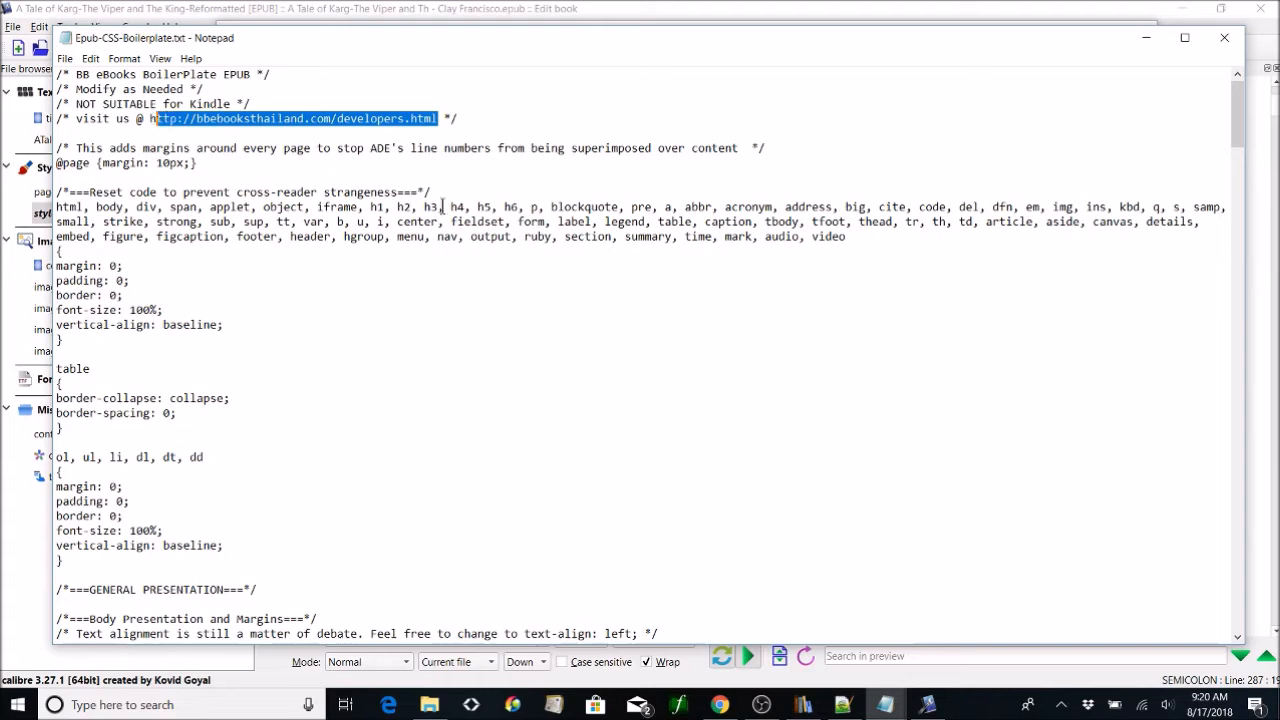
{"action": "left_click", "coordinate": [1234, 38]}
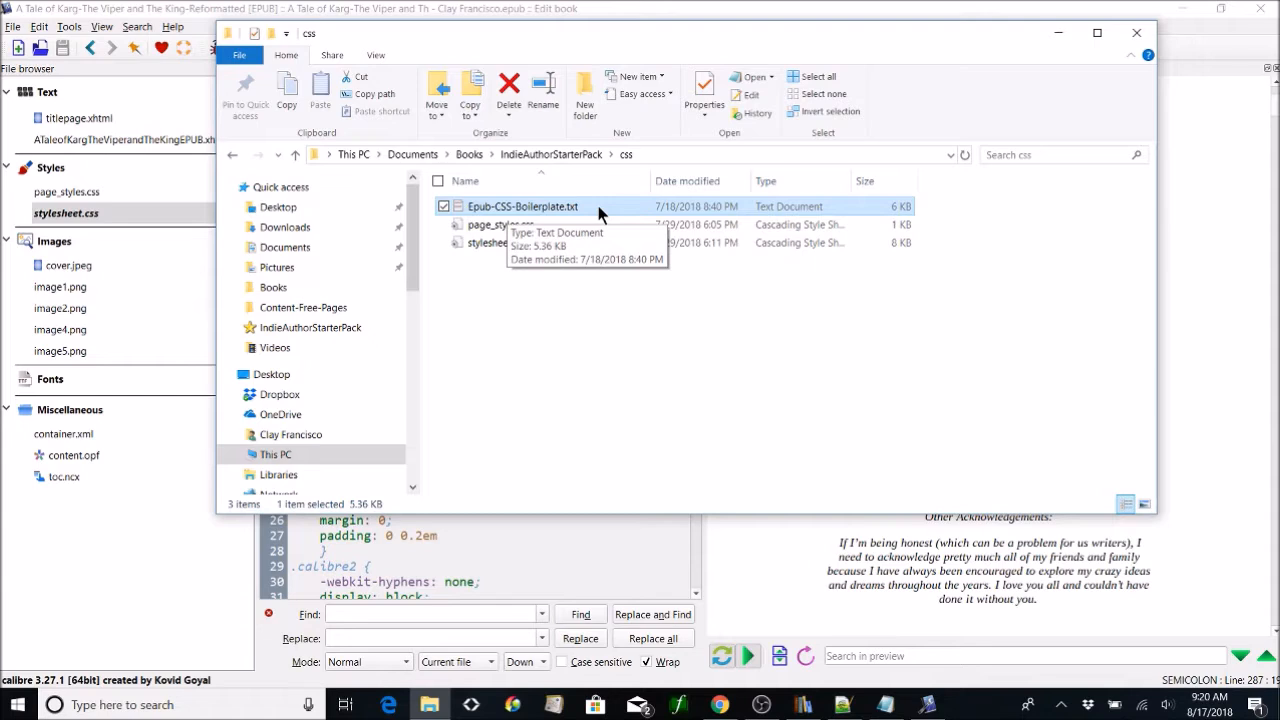
{"action": "left_click", "coordinate": [1138, 33]}
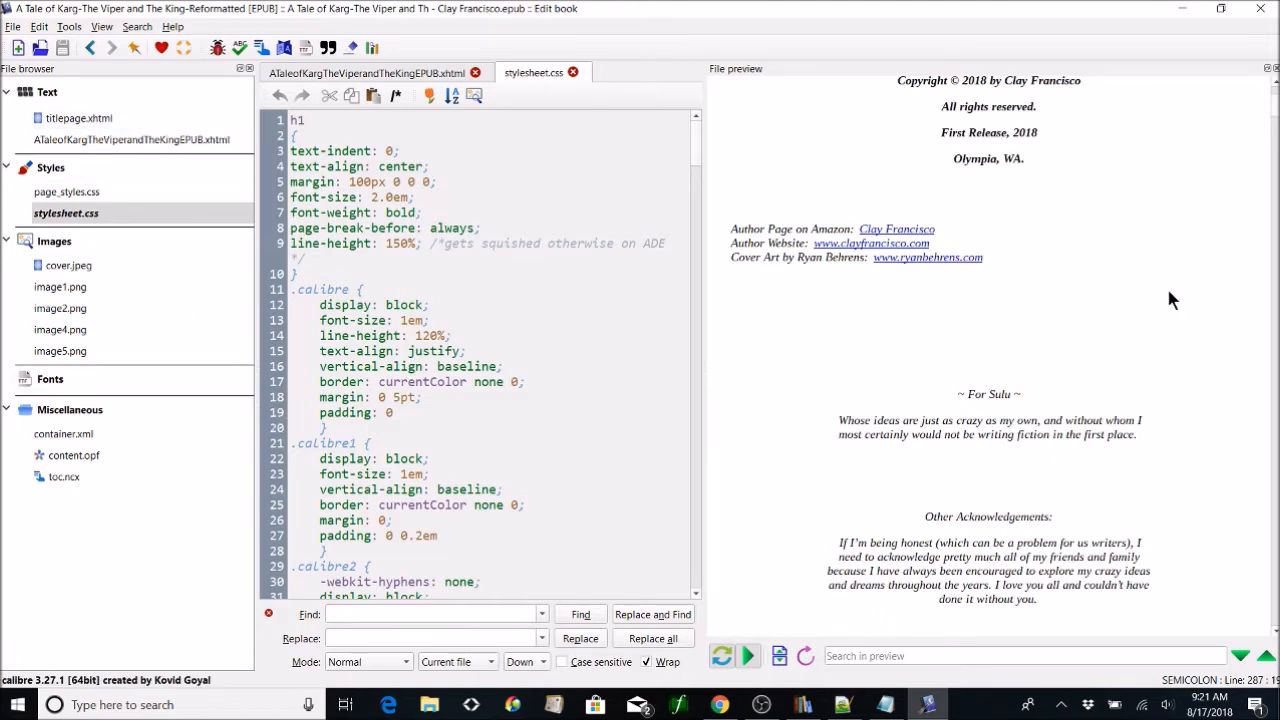
Step: Jump from the title logo in the preview to its image code on line 13 and highlight the image5.png file name
{"action": "scroll", "coordinate": [1166, 290], "scroll_direction": "up", "scroll_amount": 5}
{"action": "left_click", "coordinate": [933, 266]}
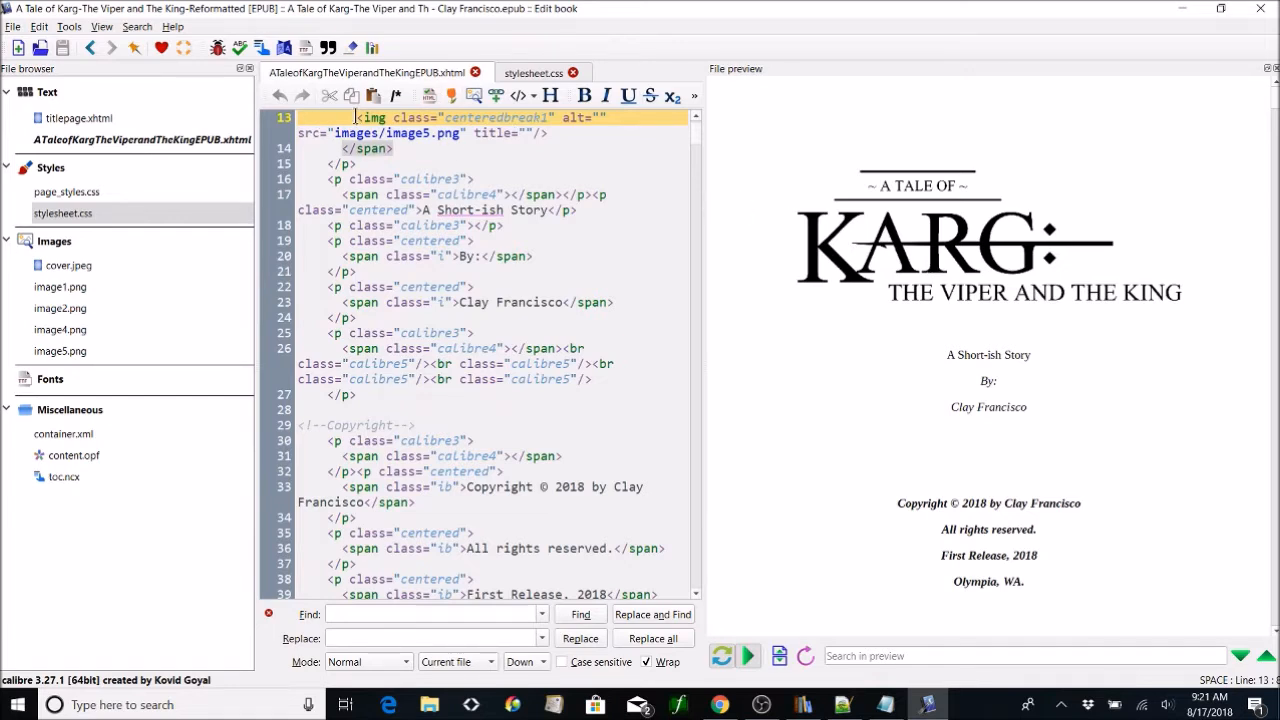
{"action": "left_click", "coordinate": [450, 133]}
{"action": "left_click_drag", "start_coordinate": [452, 133], "coordinate": [389, 133]}
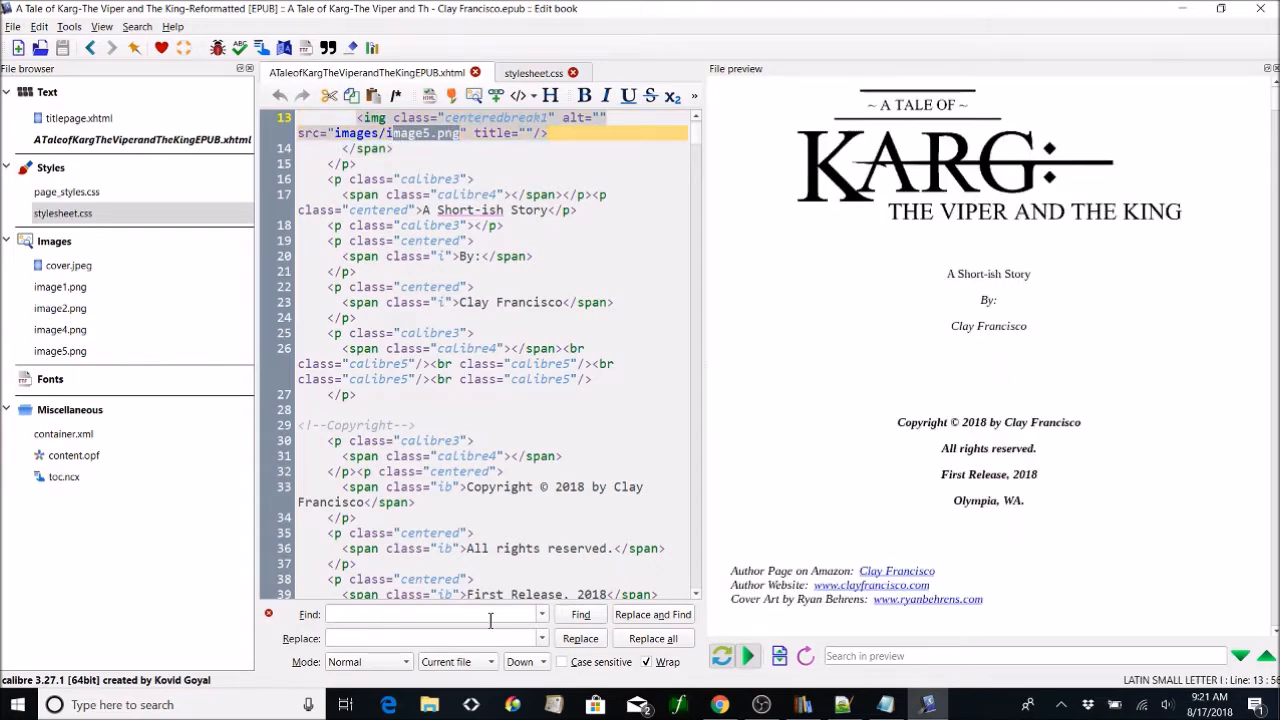
Step: Switch to File Explorer and open the IndieAuthorStarterPack folder inside Documents > Books
{"action": "left_click", "coordinate": [429, 705]}
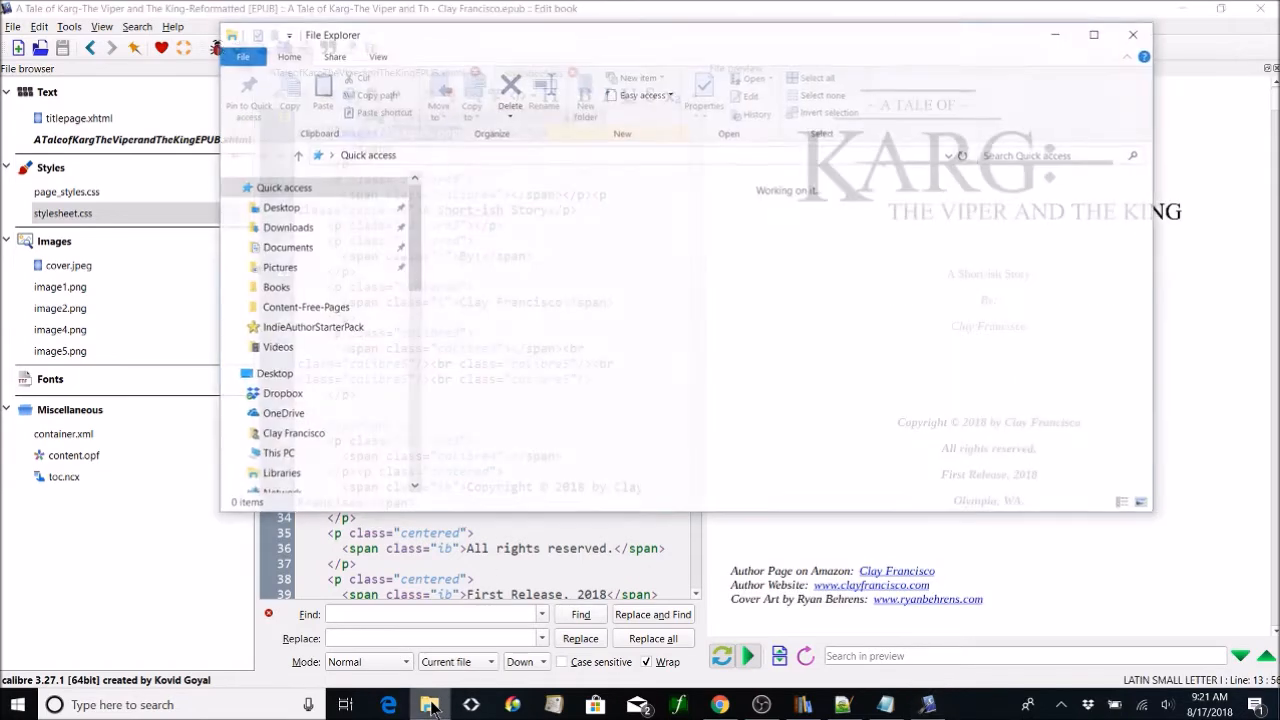
{"action": "left_click", "coordinate": [299, 250]}
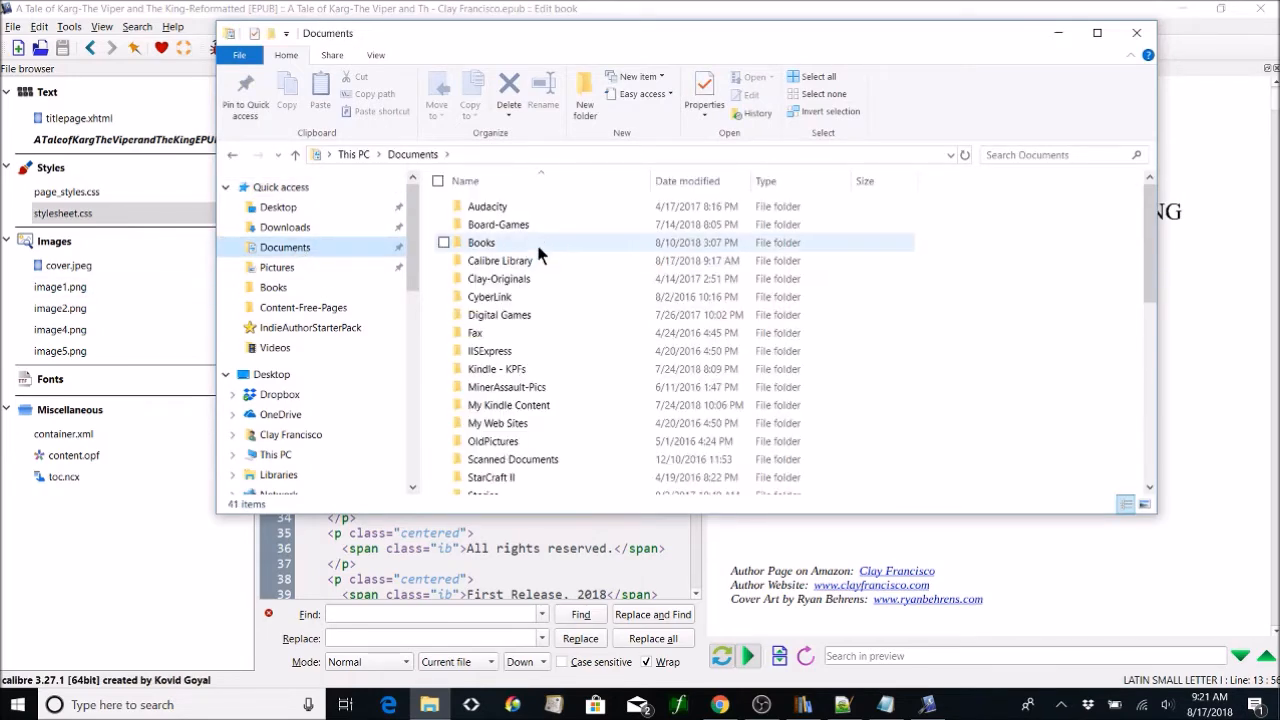
{"action": "double_click", "coordinate": [538, 248]}
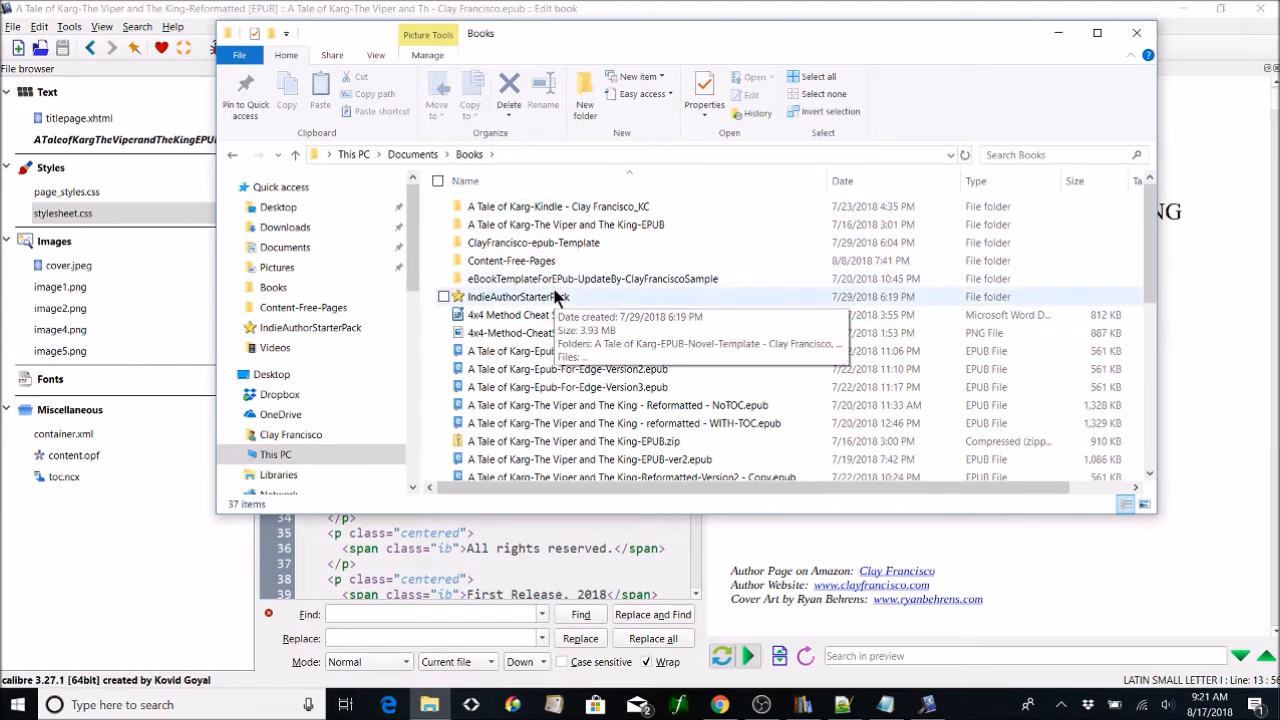
{"action": "double_click", "coordinate": [556, 297]}
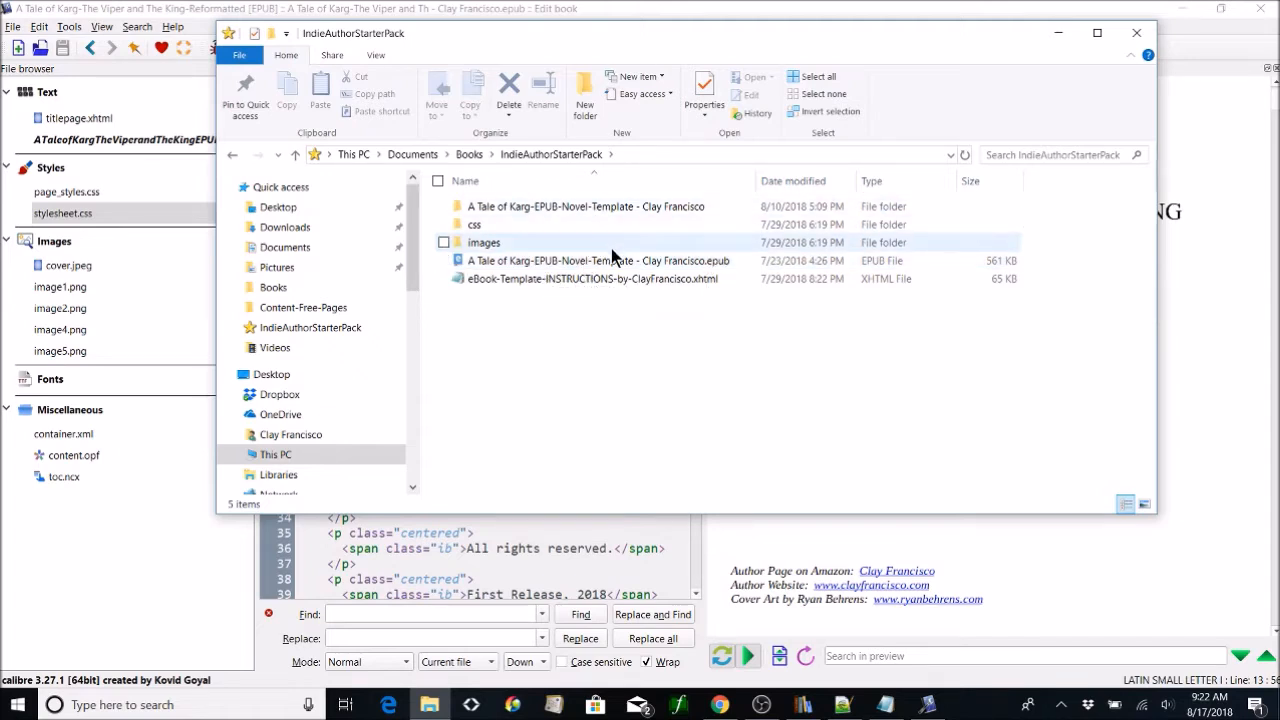
Step: Try changing the novel template EPUB file's extension to zip, and restore it to epub
{"action": "left_click", "coordinate": [724, 264]}
{"action": "right_click", "coordinate": [721, 263]}
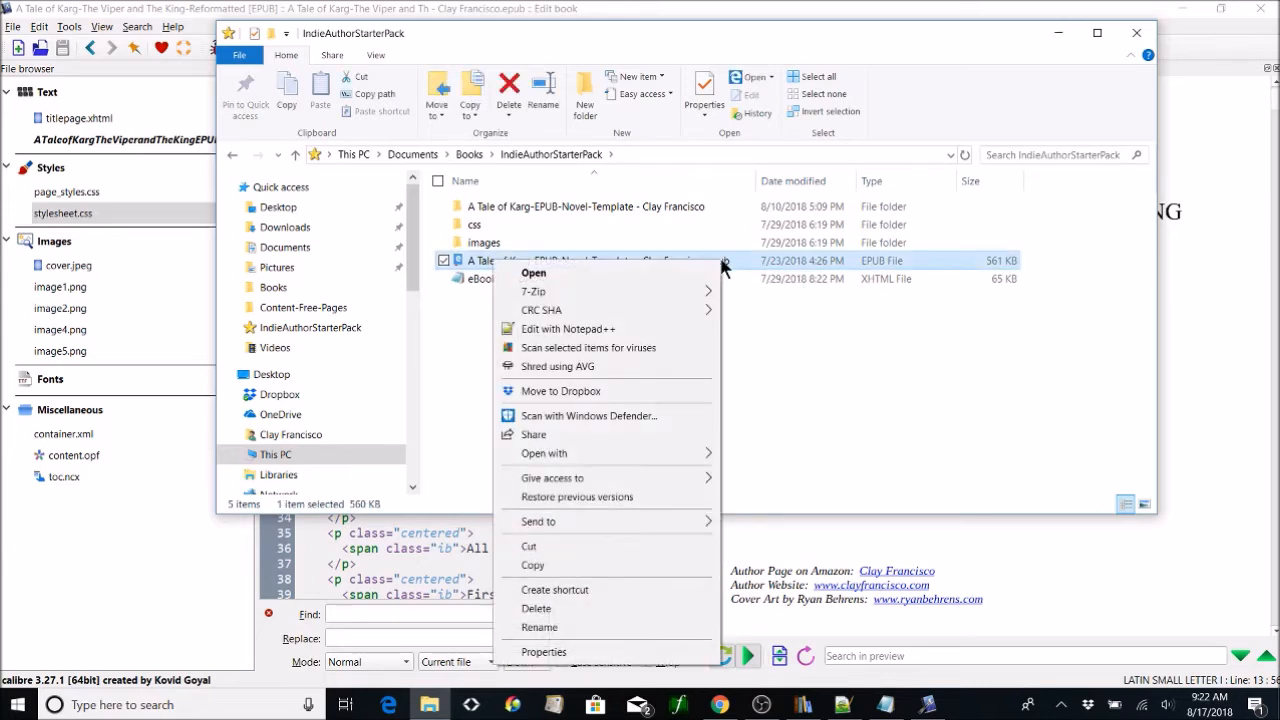
{"action": "left_click", "coordinate": [539, 627]}
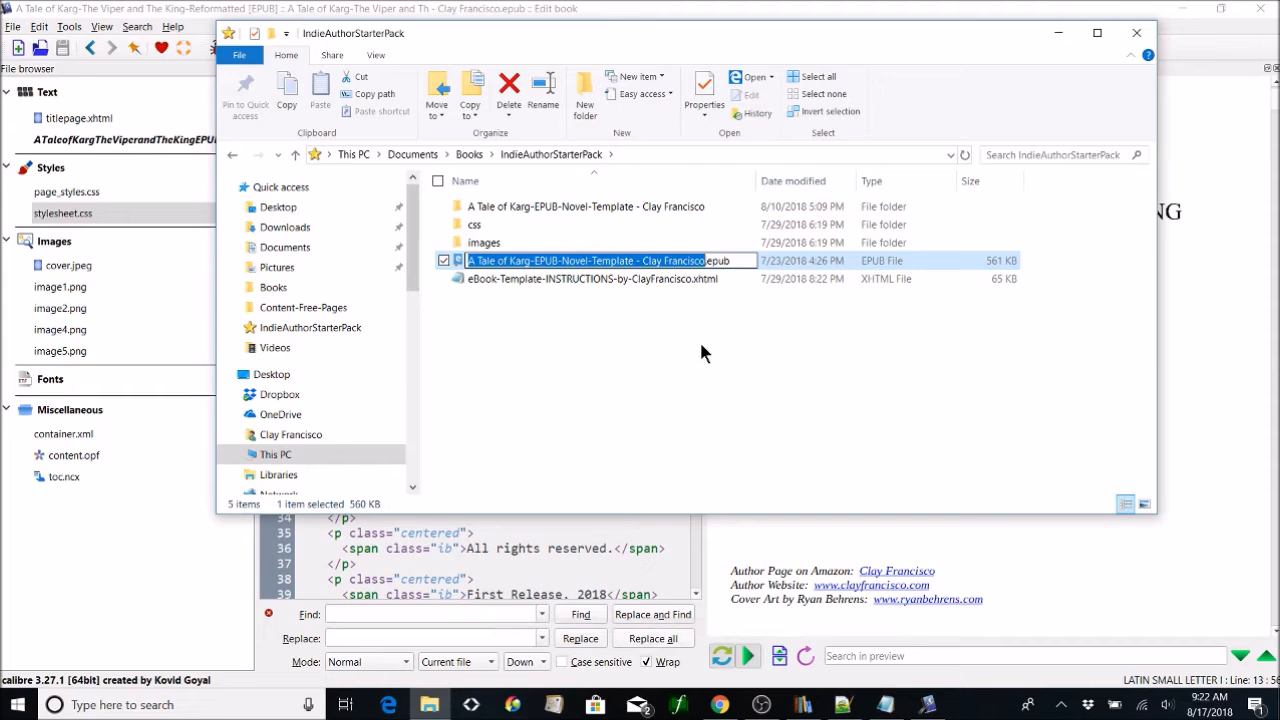
{"action": "left_click", "coordinate": [746, 263]}
{"action": "key", "text": "BackSpace"}
{"action": "key", "text": "BackSpace"}
{"action": "key", "text": "BackSpace"}
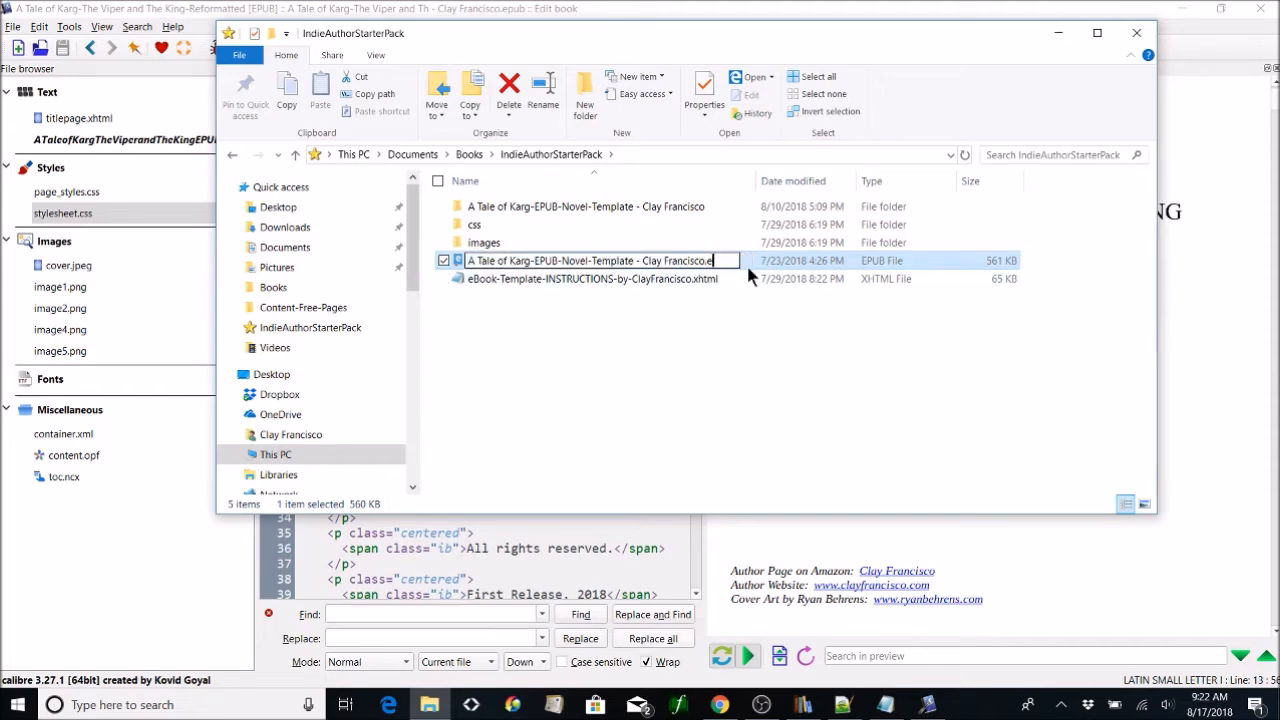
{"action": "type", "text": "zip"}
{"action": "key", "text": "BackSpace"}
{"action": "key", "text": "BackSpace"}
{"action": "type", "text": "epub"}
{"action": "left_click", "coordinate": [694, 335]}
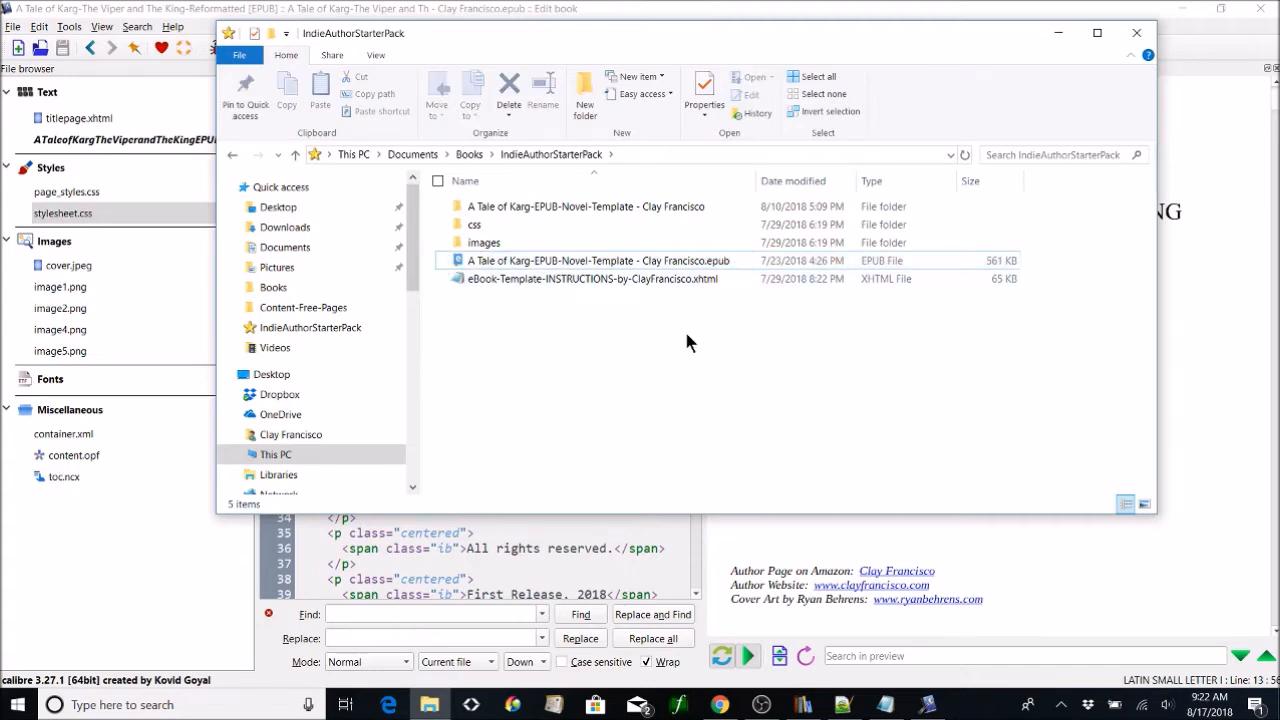
Step: View the unzipped novel template folder with its GoogleDoc and images subfolders, and close the folder window
{"action": "double_click", "coordinate": [633, 211]}
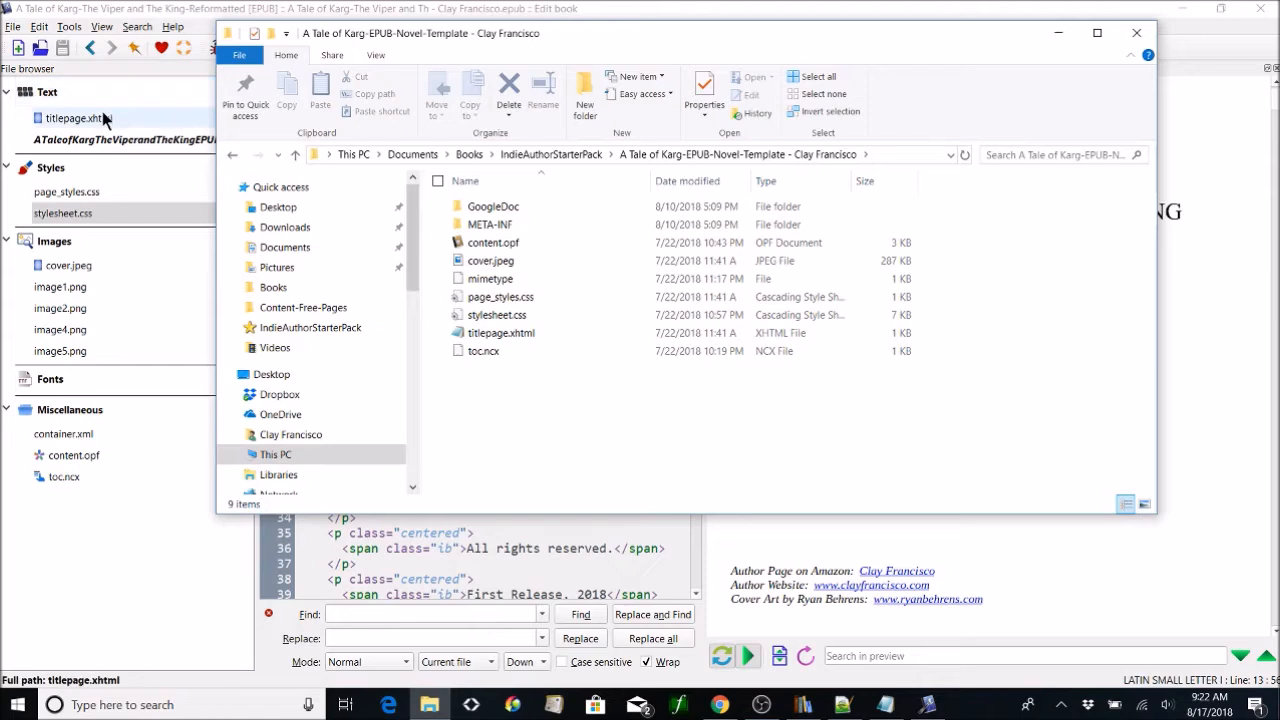
{"action": "double_click", "coordinate": [480, 211]}
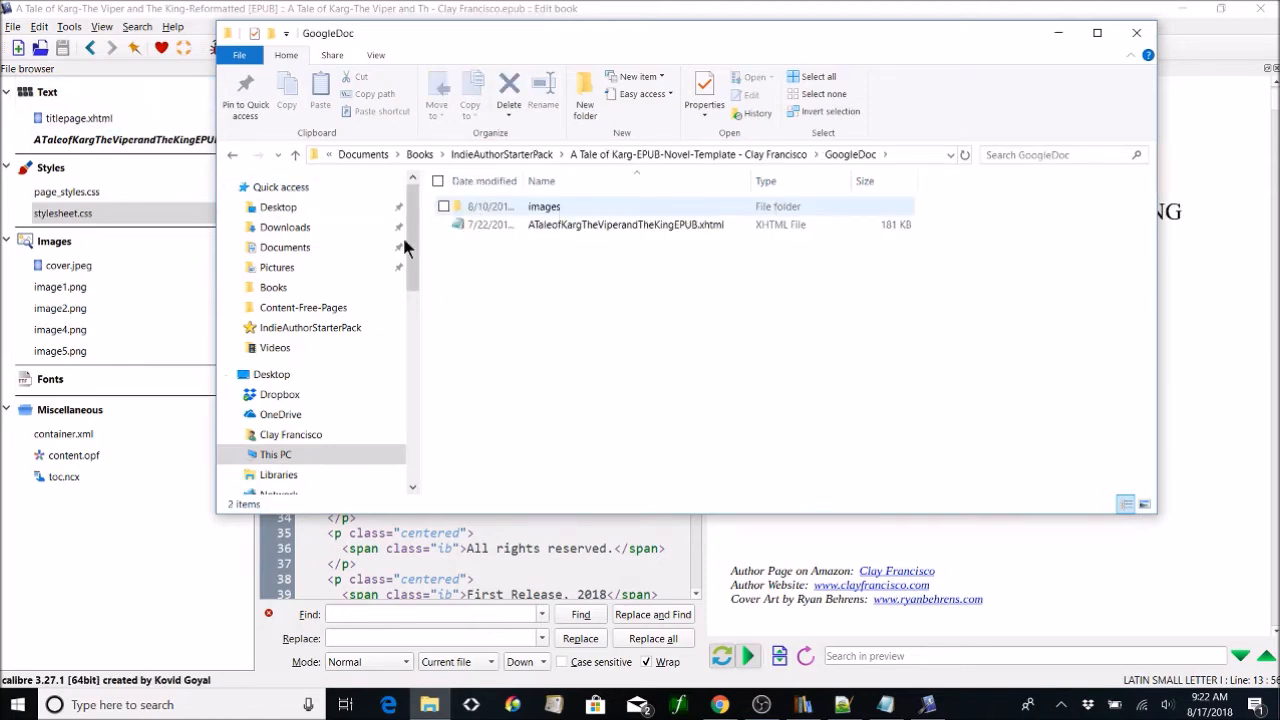
{"action": "double_click", "coordinate": [644, 206]}
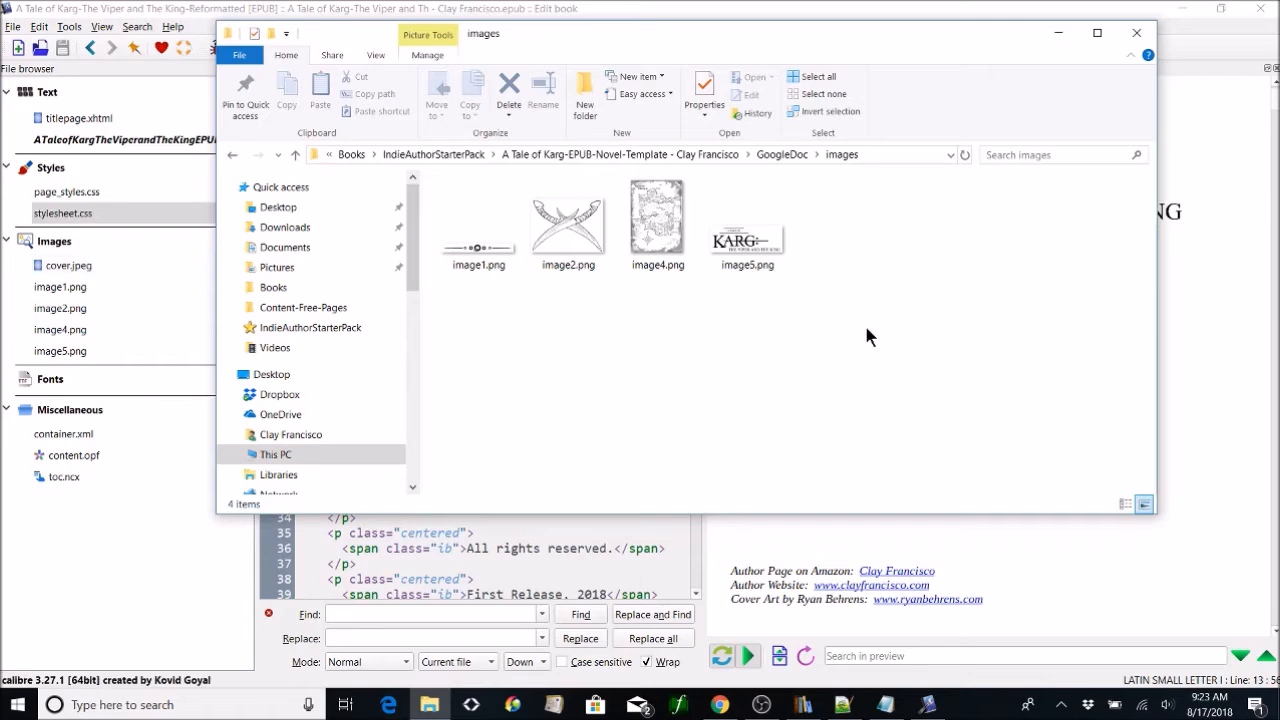
{"action": "left_click", "coordinate": [1137, 34]}
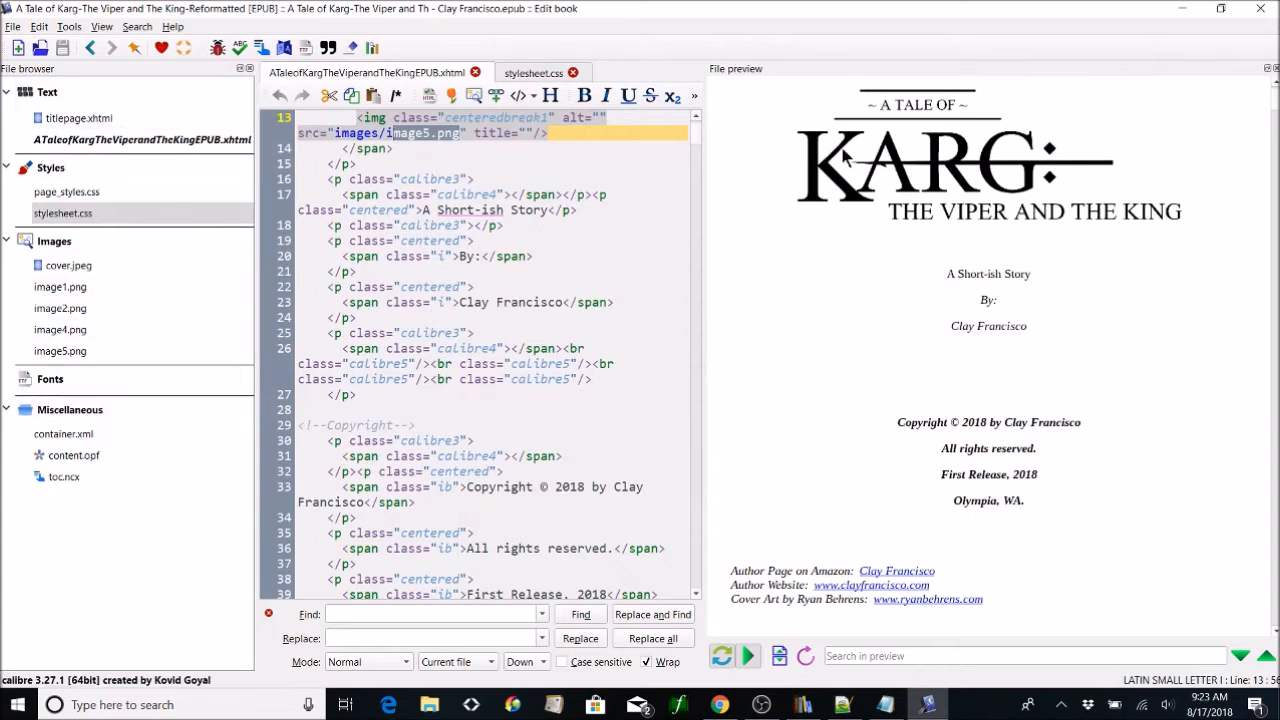
Step: Jump to the title logo's image code and import 6x9-Cover-MindfulTriangles-Color.png from the Content-Free-Pages folder into the book
{"action": "left_click", "coordinate": [940, 140]}
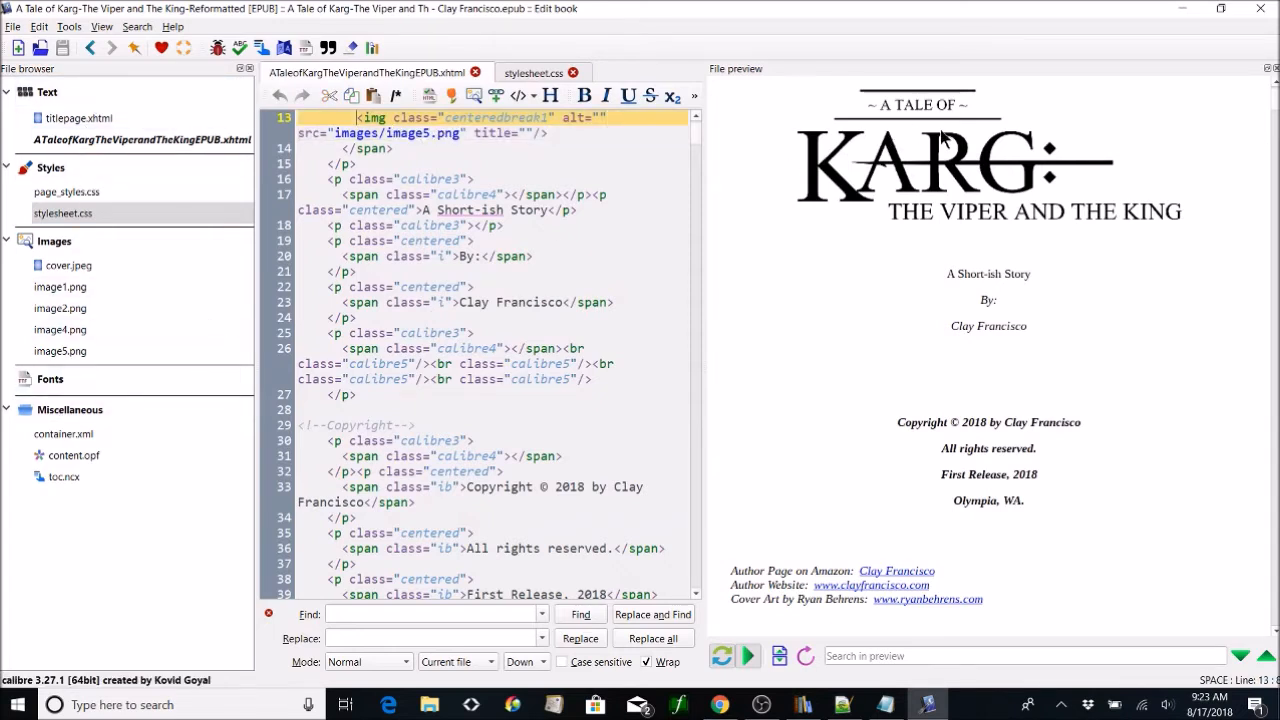
{"action": "left_click", "coordinate": [12, 27]}
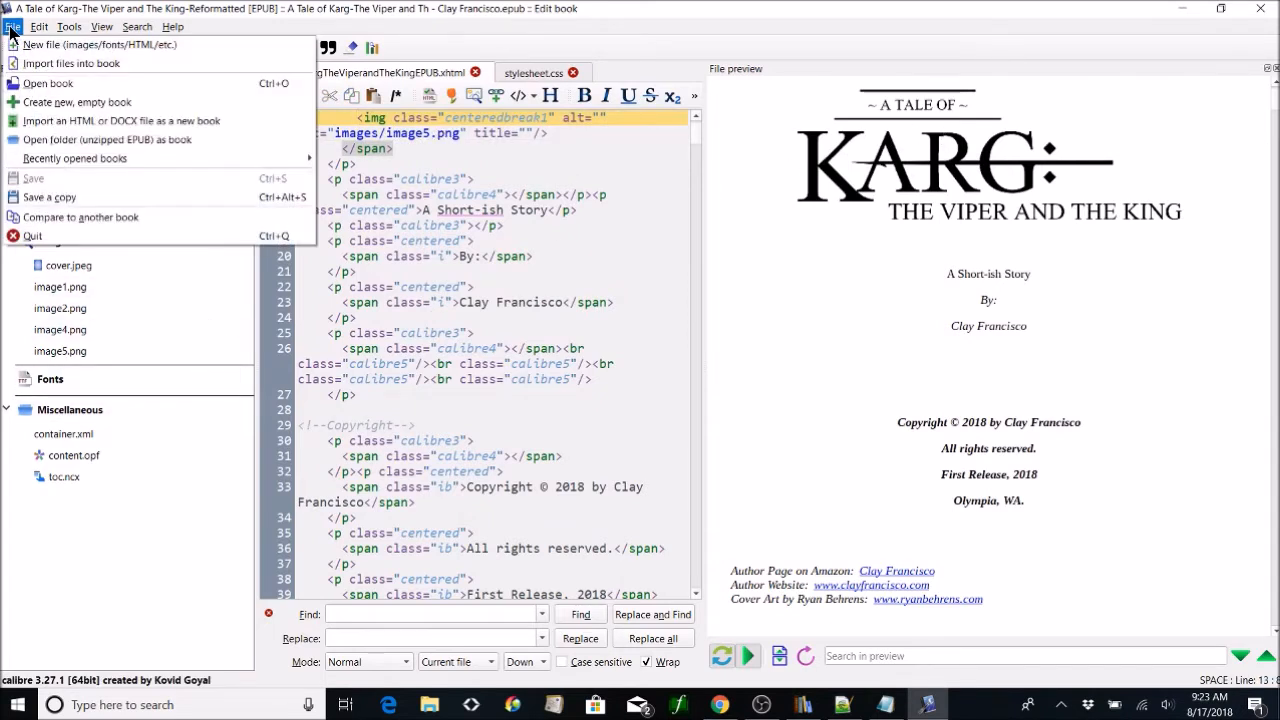
{"action": "left_click", "coordinate": [46, 62]}
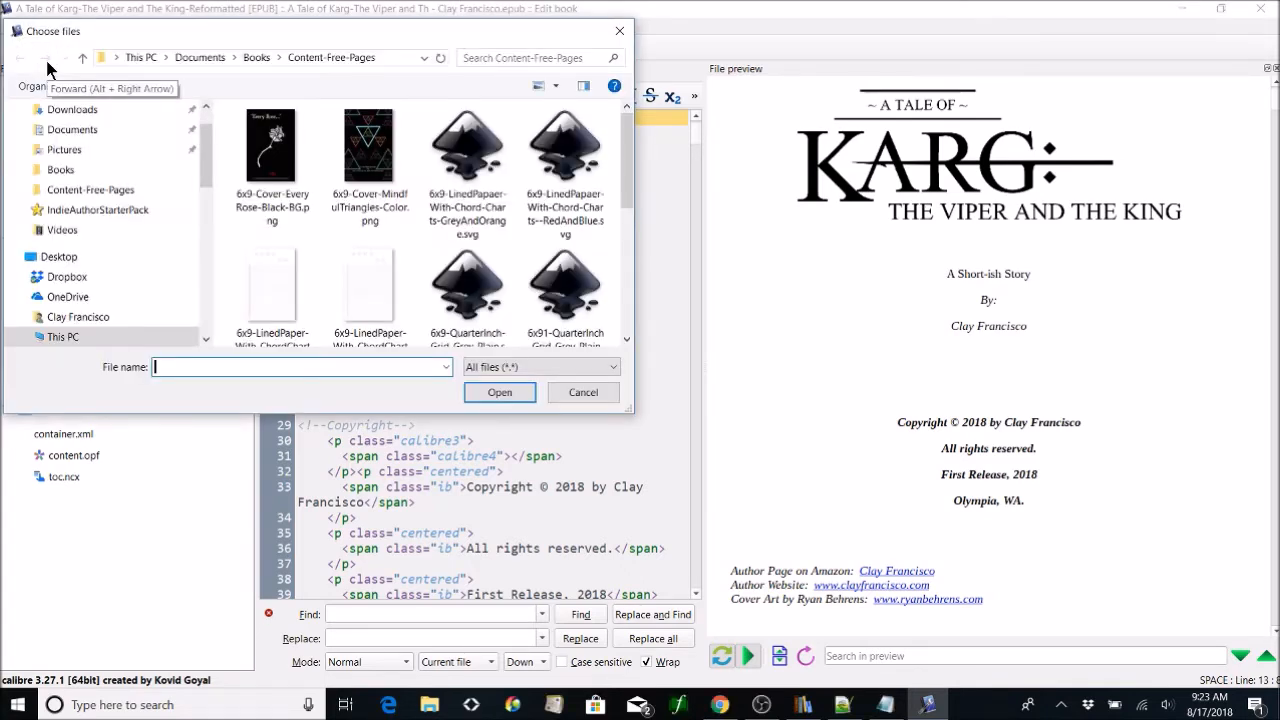
{"action": "left_click", "coordinate": [369, 155]}
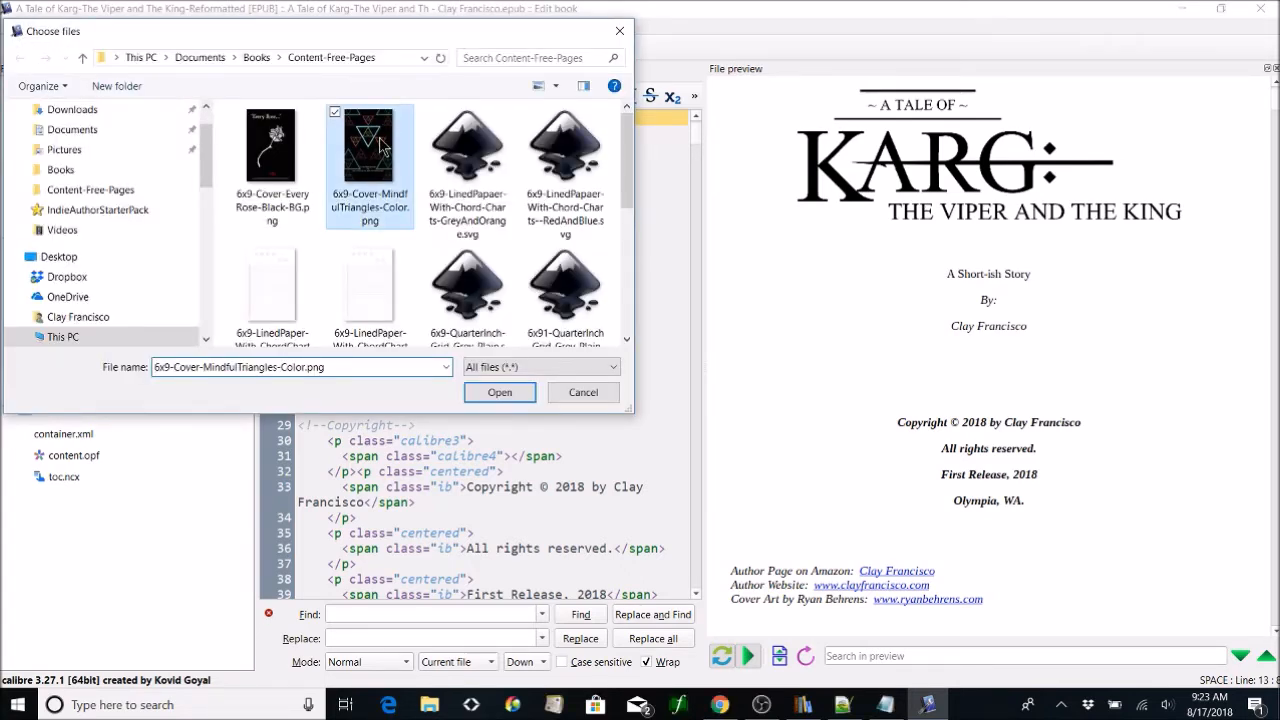
{"action": "left_click", "coordinate": [508, 392]}
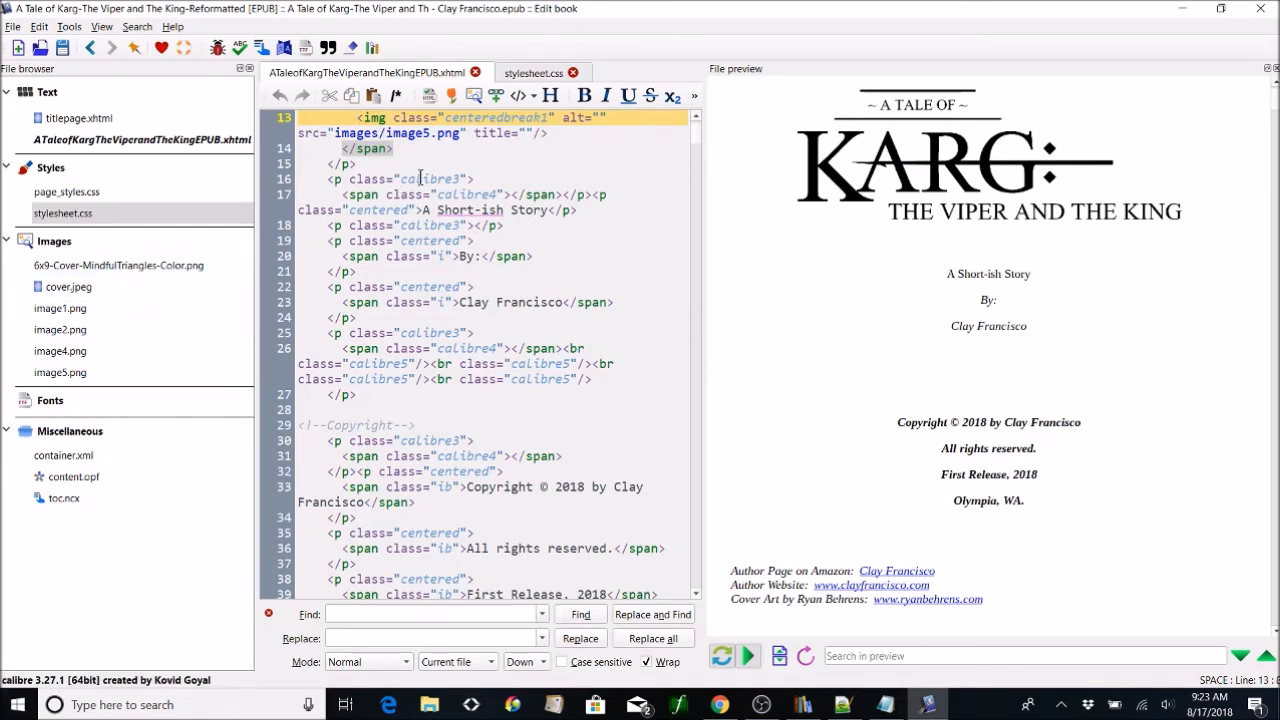
Step: Replace image5.png in the image source on line 13 with 6x9-Cover-MindfulTriangles-Color.png and refresh the preview
{"action": "left_click", "coordinate": [463, 133]}
{"action": "key", "text": "Left"}
{"action": "key", "text": "BackSpace"}
{"action": "key", "text": "BackSpace"}
{"action": "key", "text": "BackSpace"}
{"action": "key", "text": "BackSpace"}
{"action": "key", "text": "BackSpace"}
{"action": "key", "text": "BackSpace"}
{"action": "key", "text": "BackSpace"}
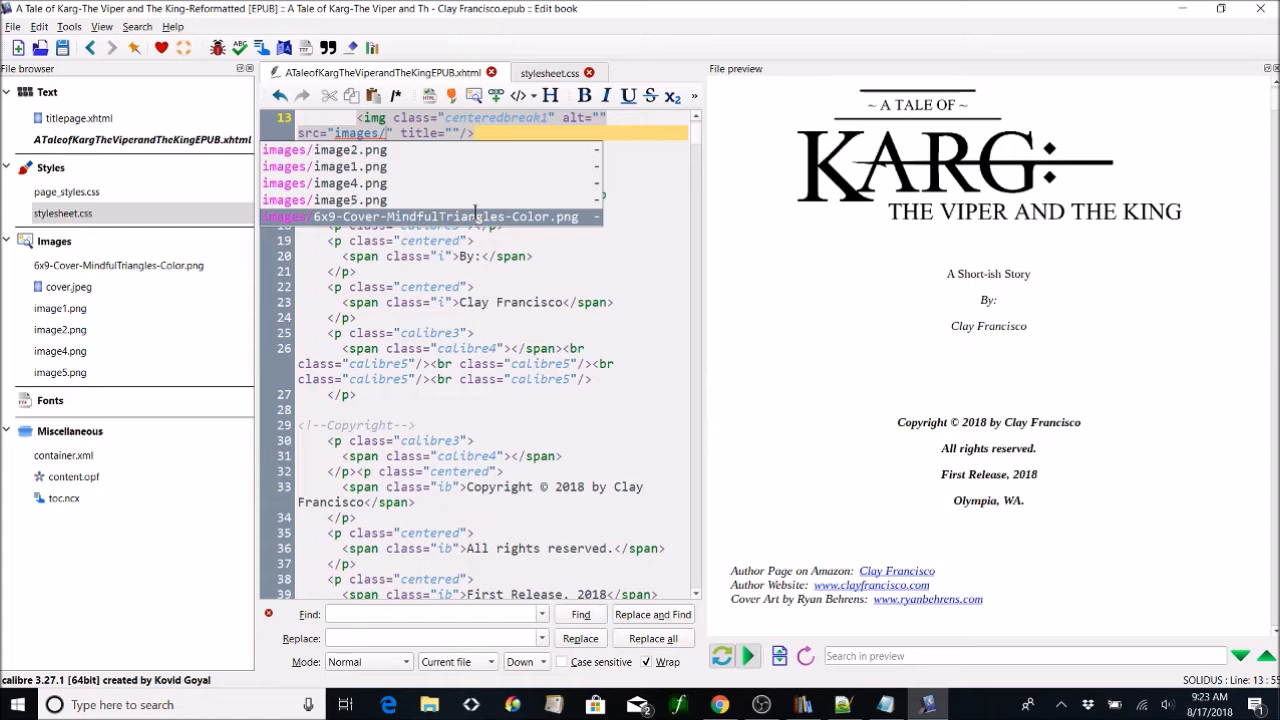
{"action": "left_click", "coordinate": [478, 217]}
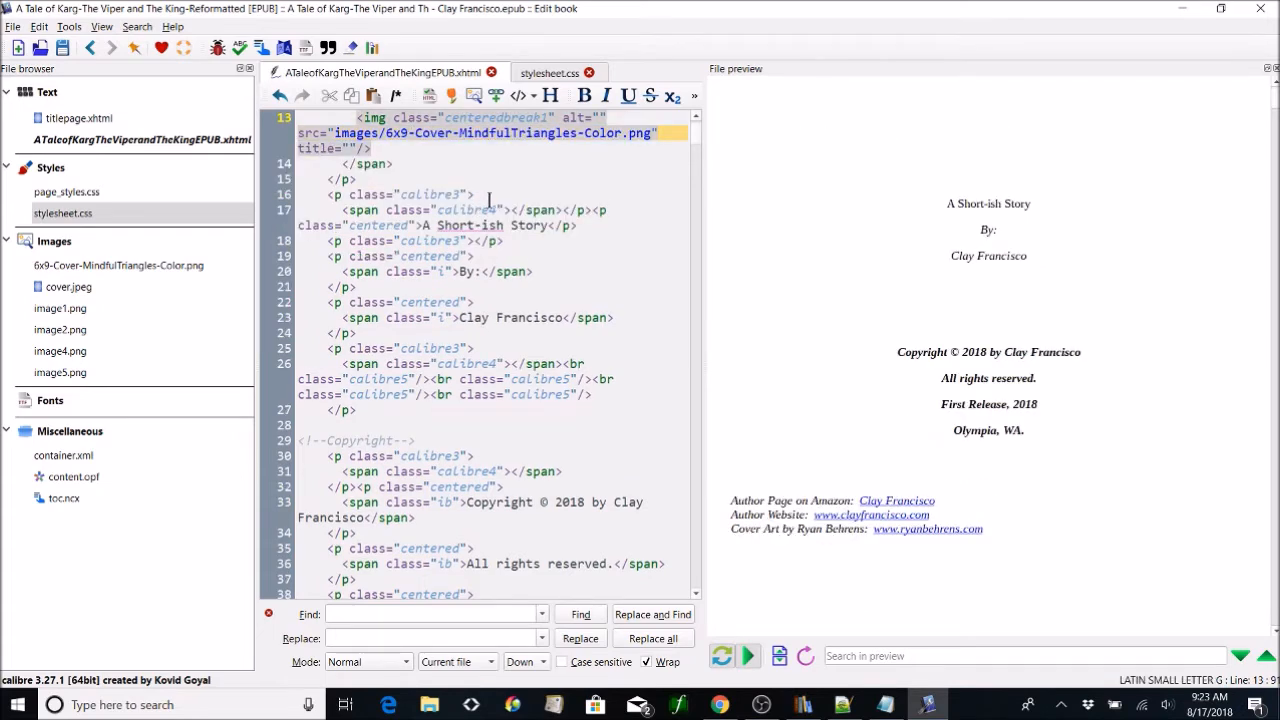
{"action": "left_click", "coordinate": [515, 177]}
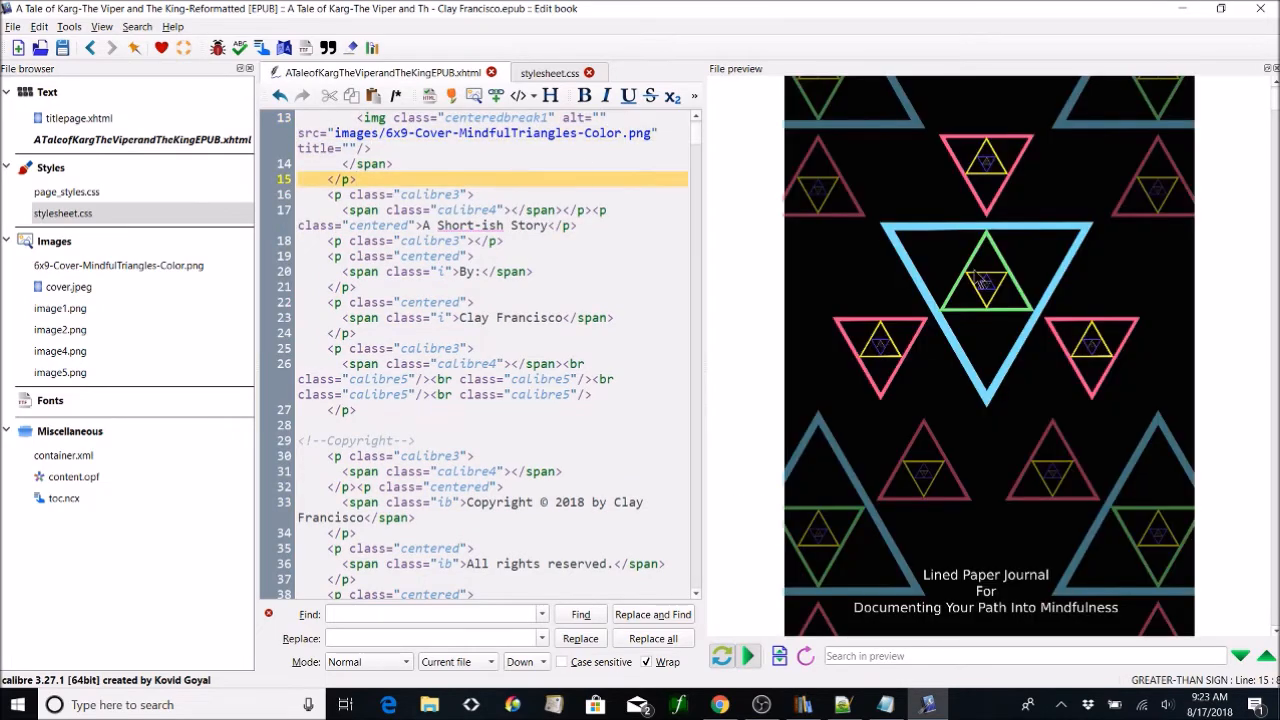
Step: Review the swapped title image and following pages in the preview, and follow the Chapter 2 link in the Table of Contents
{"action": "scroll", "coordinate": [1037, 298], "scroll_direction": "up", "scroll_amount": 1}
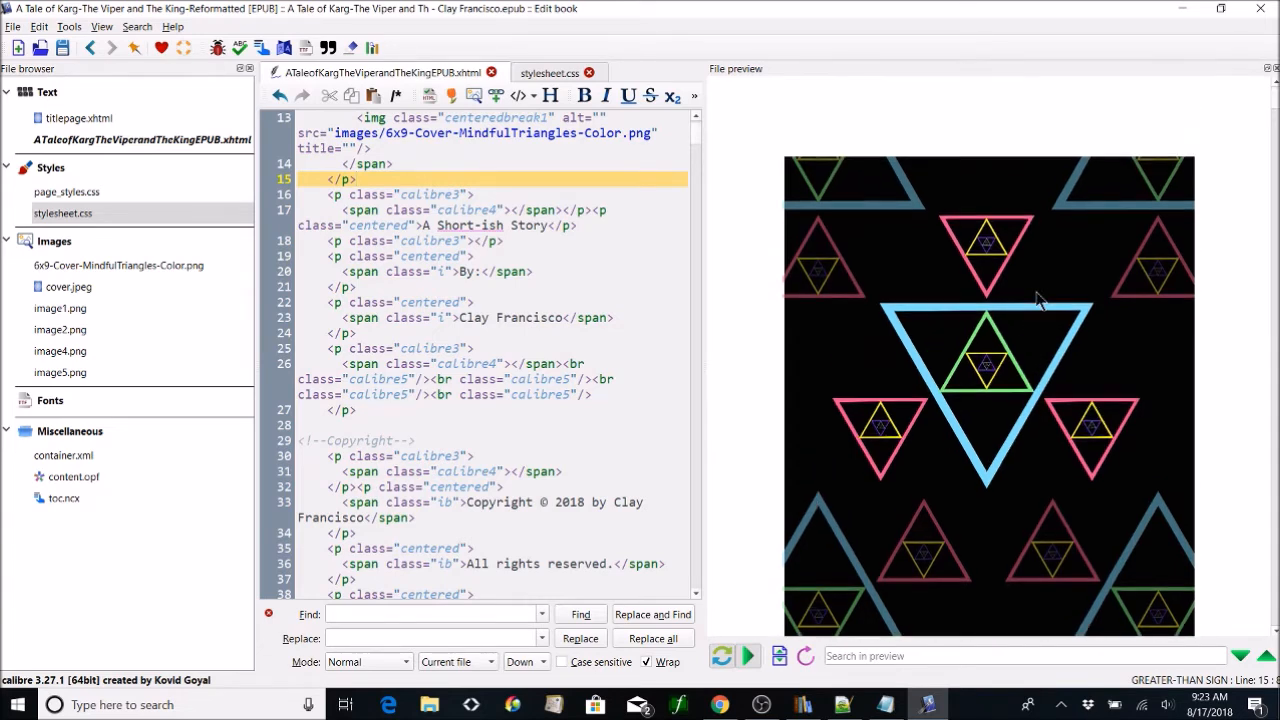
{"action": "scroll", "coordinate": [1036, 292], "scroll_direction": "down", "scroll_amount": 10}
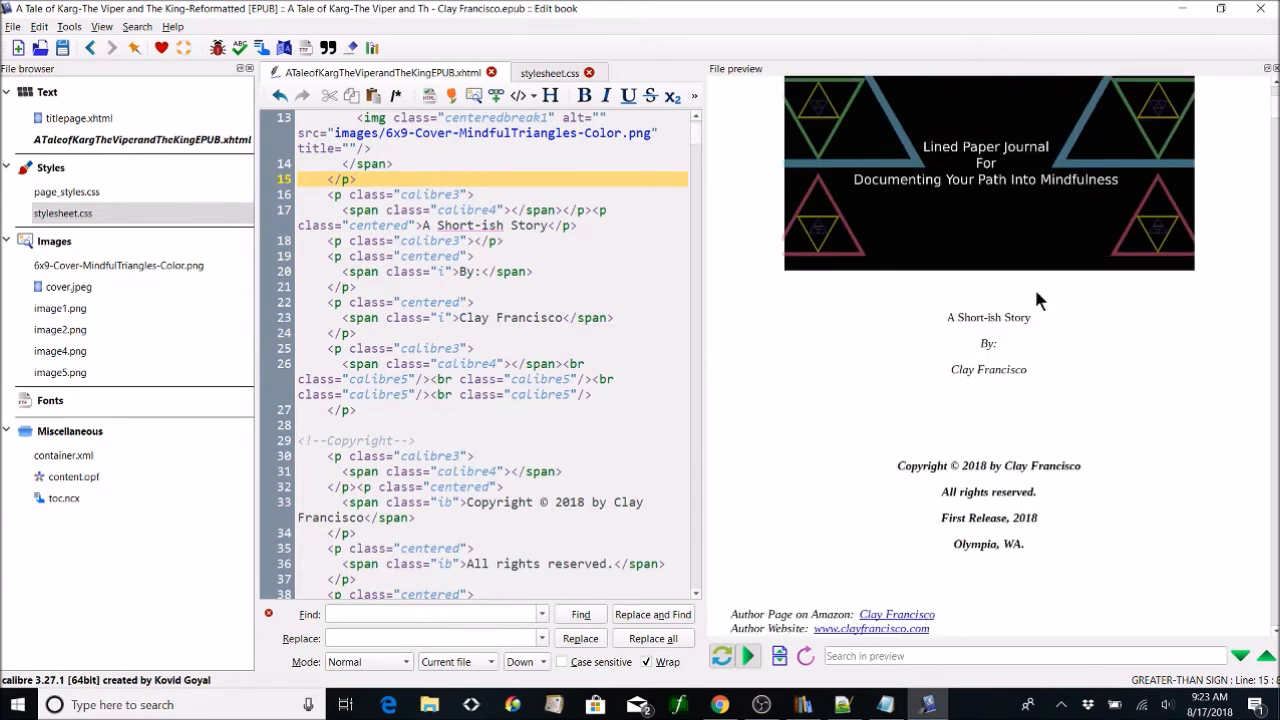
{"action": "scroll", "coordinate": [1036, 292], "scroll_direction": "down", "scroll_amount": 8}
{"action": "scroll", "coordinate": [1036, 292], "scroll_direction": "up", "scroll_amount": 16}
{"action": "scroll", "coordinate": [1038, 300], "scroll_direction": "up", "scroll_amount": 3}
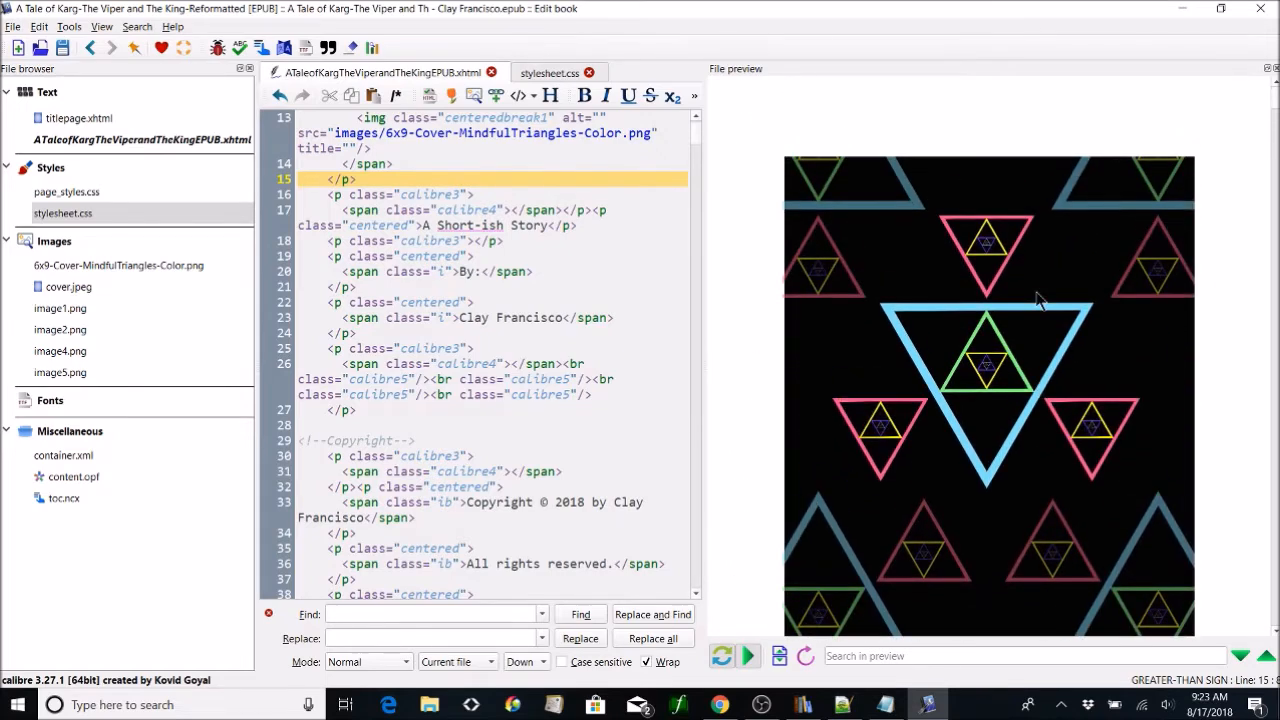
{"action": "scroll", "coordinate": [1036, 298], "scroll_direction": "down", "scroll_amount": 8}
{"action": "scroll", "coordinate": [1034, 286], "scroll_direction": "down", "scroll_amount": 10}
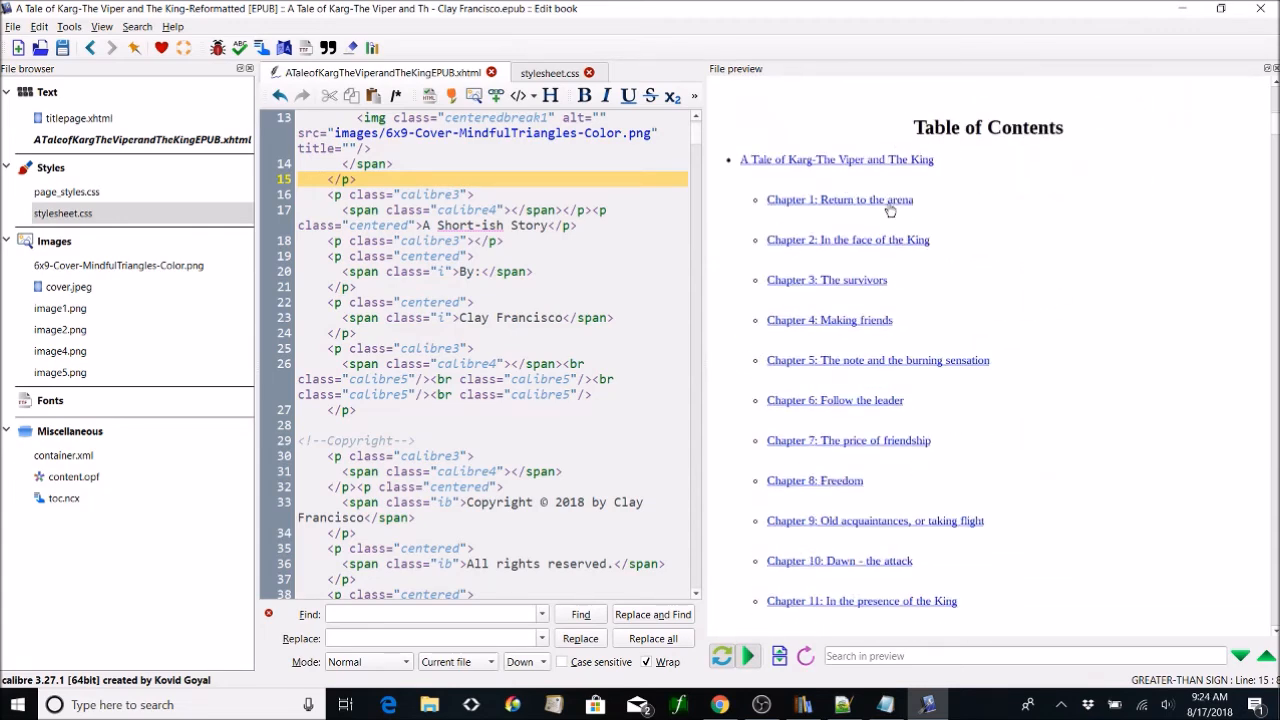
{"action": "left_click", "coordinate": [893, 241]}
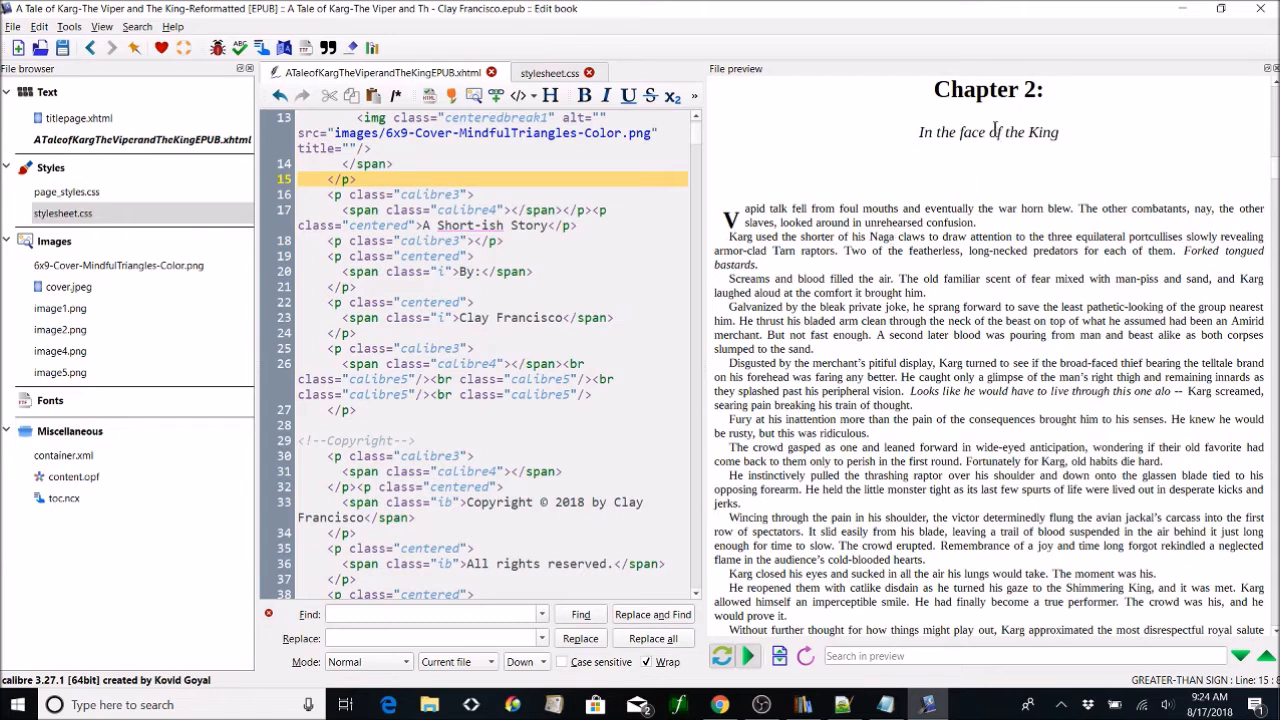
Step: Jump from the Chapter 2 heading in the preview to its code and highlight the span id on line 211
{"action": "left_click", "coordinate": [979, 90]}
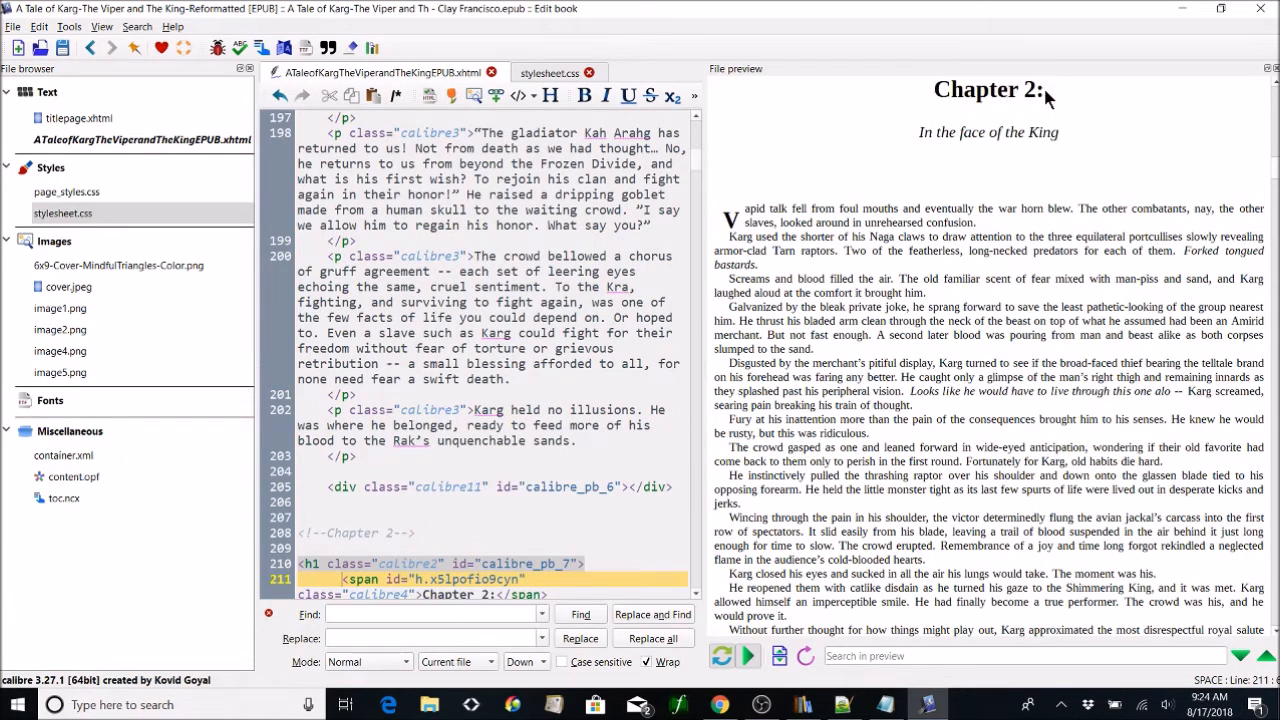
{"action": "left_click_drag", "start_coordinate": [1046, 92], "coordinate": [940, 90]}
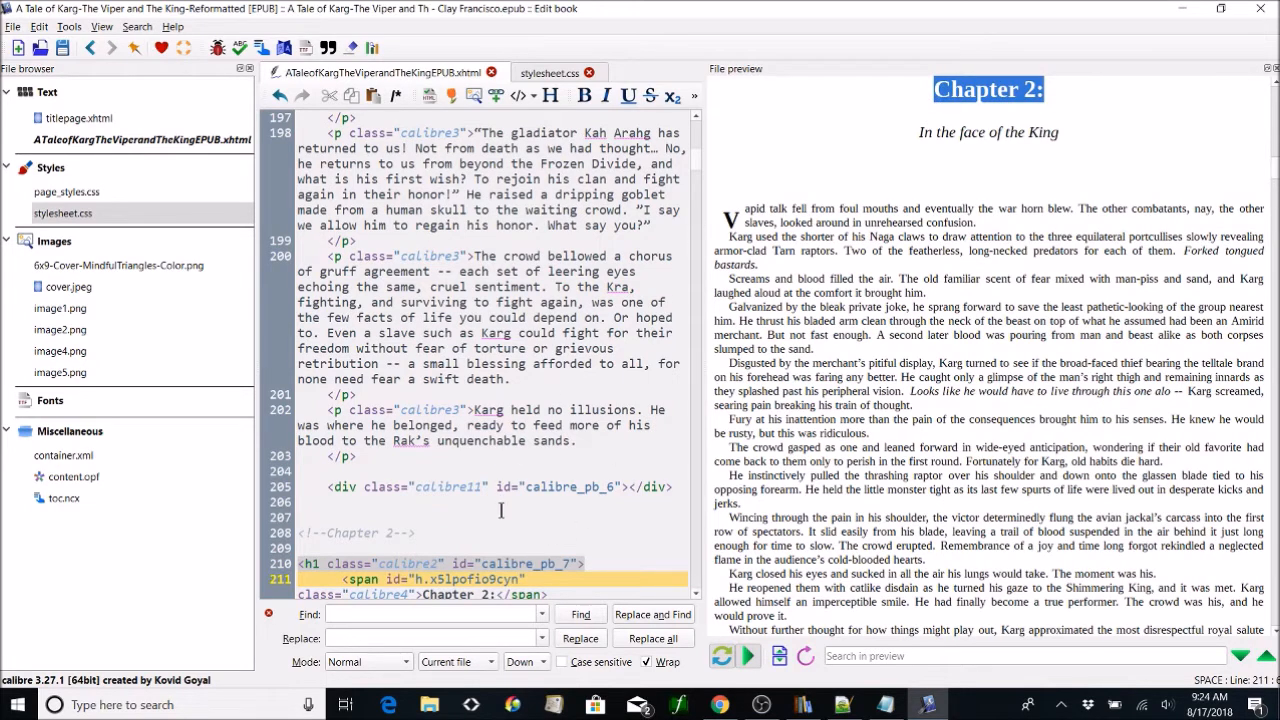
{"action": "left_click", "coordinate": [524, 533]}
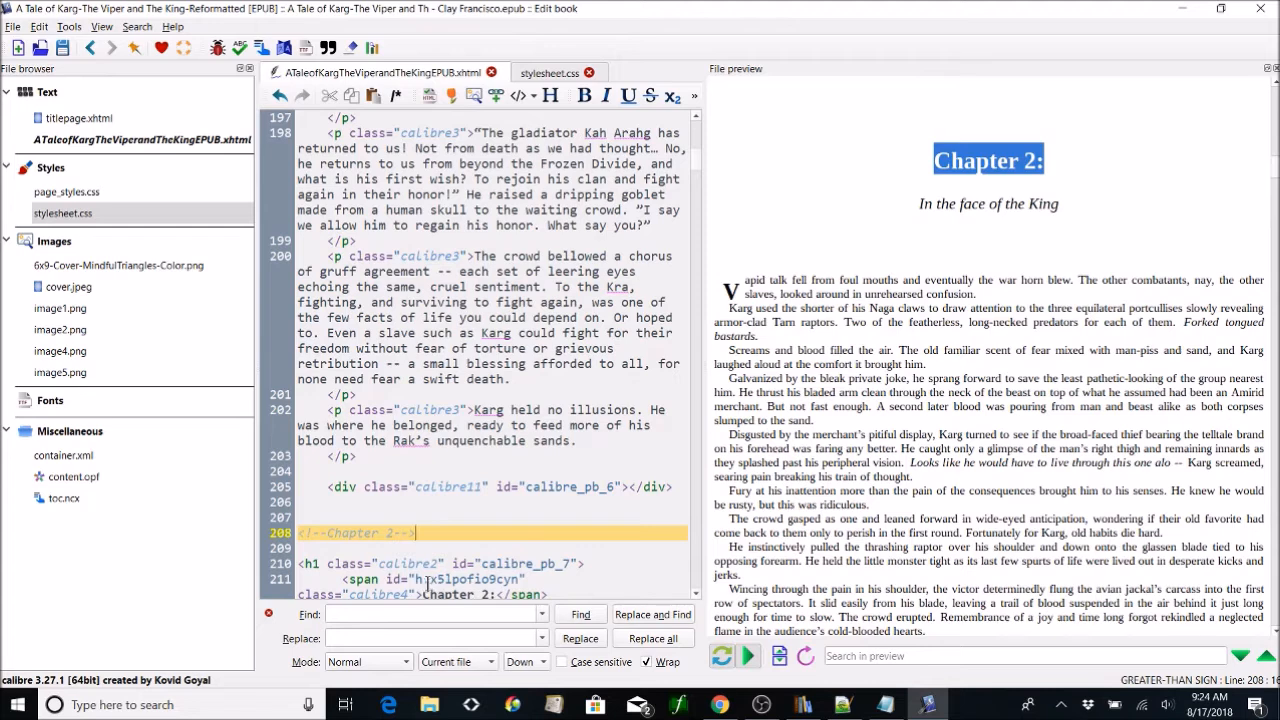
{"action": "left_click", "coordinate": [417, 579]}
{"action": "left_click_drag", "start_coordinate": [417, 579], "coordinate": [519, 580]}
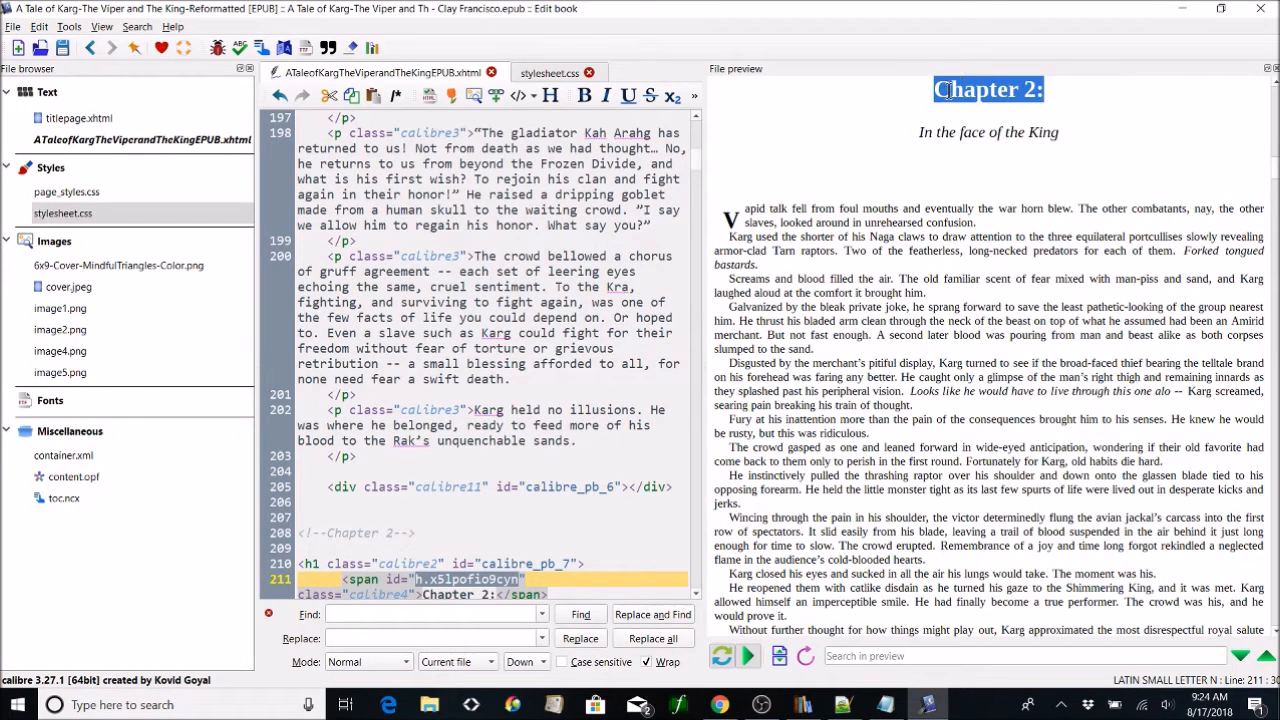
Step: Examine the h1 tag on line 210 and highlight the whole span element enclosed by it
{"action": "left_click", "coordinate": [337, 548]}
{"action": "scroll", "coordinate": [333, 548], "scroll_direction": "down", "scroll_amount": 1}
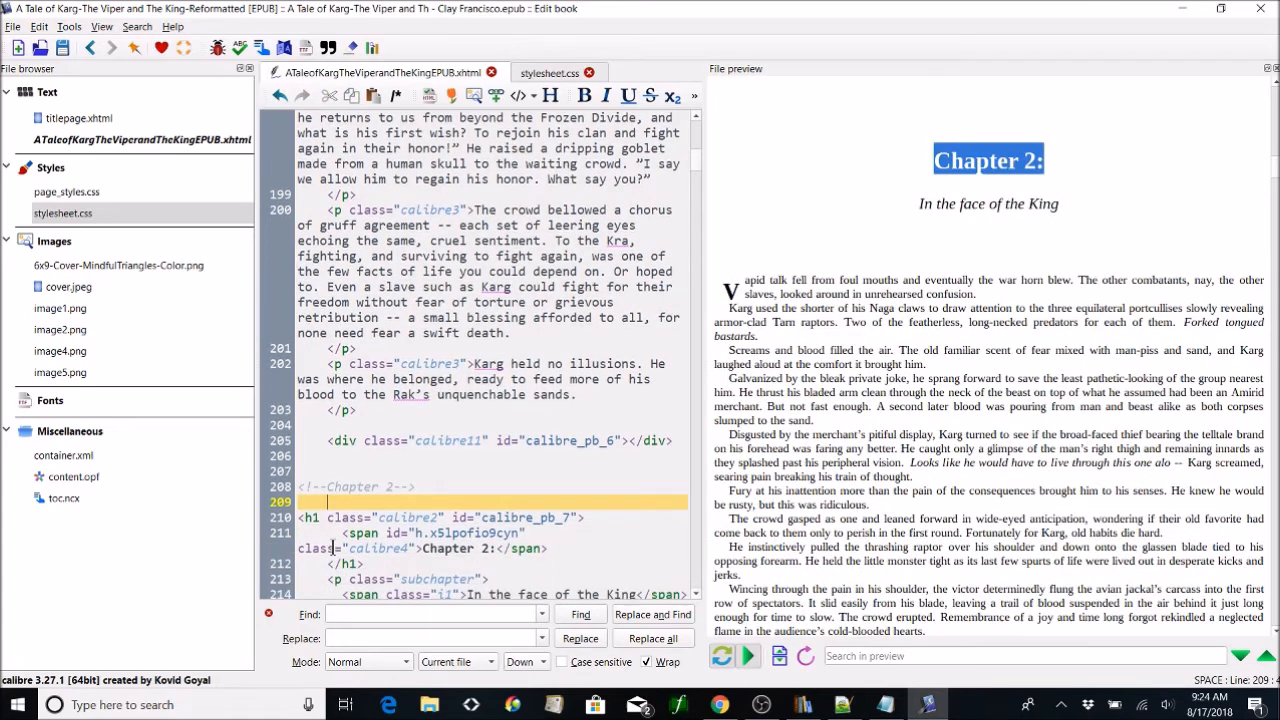
{"action": "left_click", "coordinate": [300, 518]}
{"action": "left_click", "coordinate": [308, 518]}
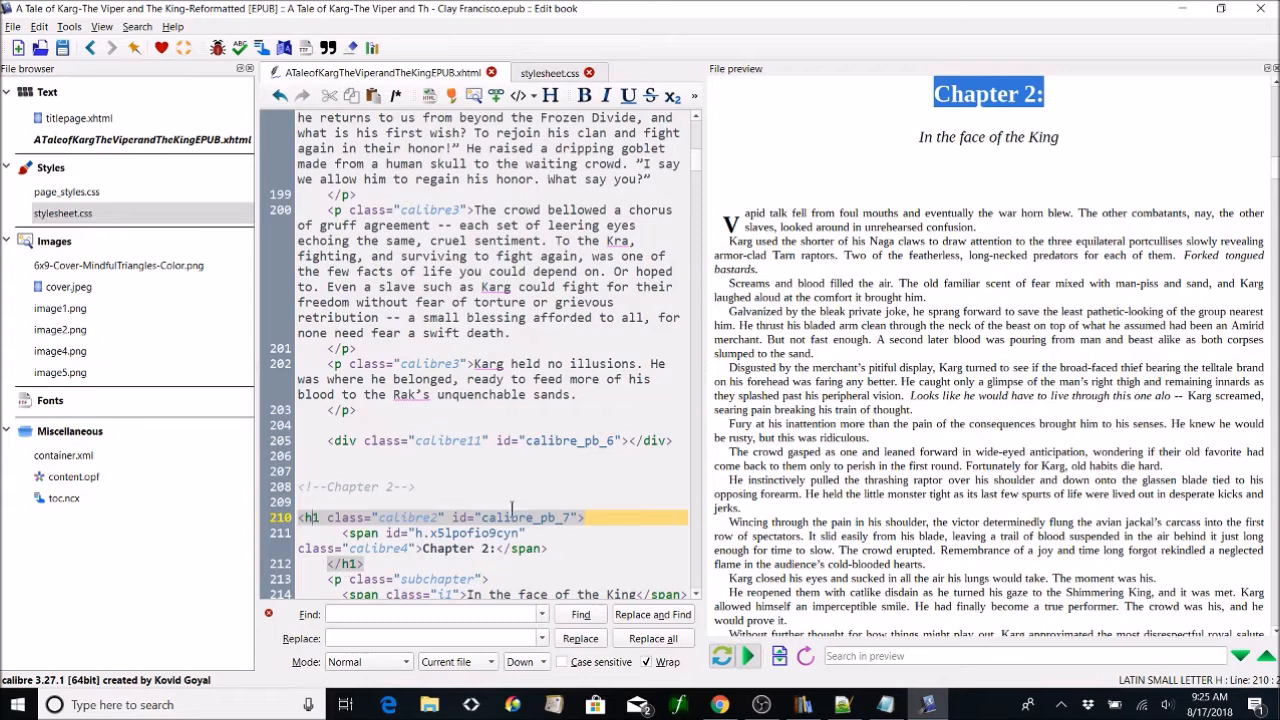
{"action": "left_click_drag", "start_coordinate": [344, 535], "coordinate": [553, 548]}
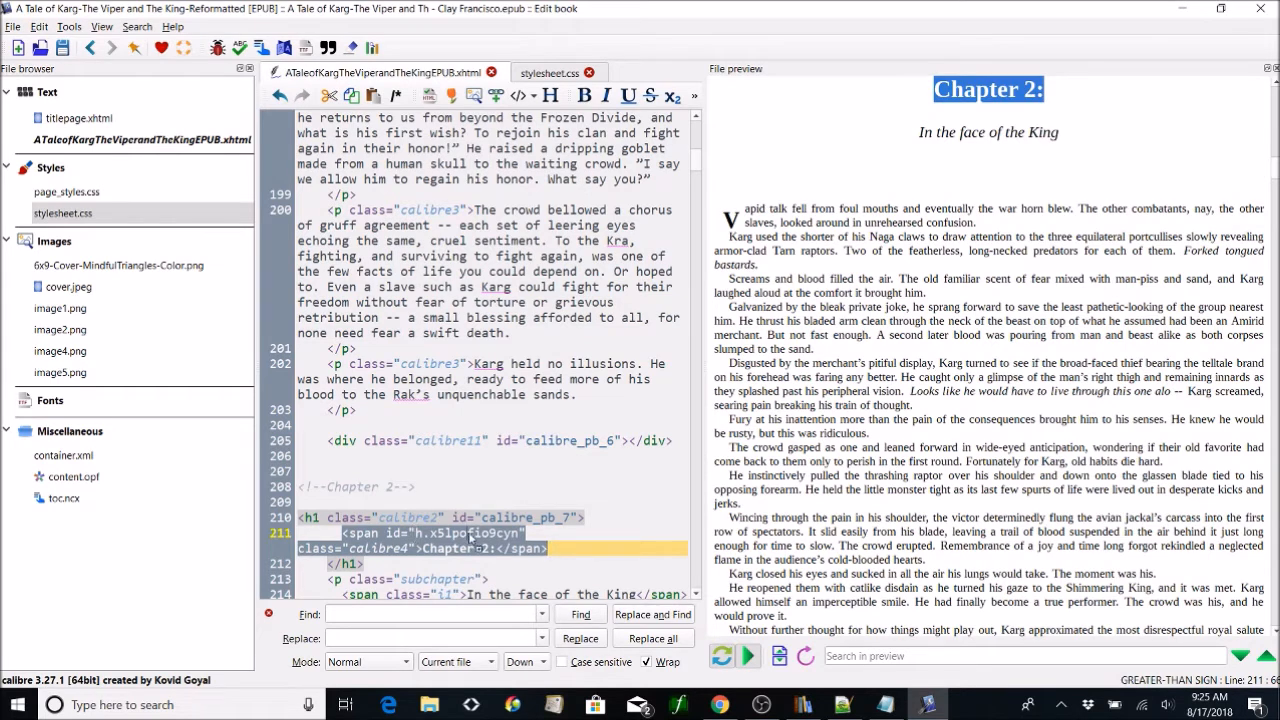
Step: Copy the Chapter 2 span's existing id on line 211 and replace it with chapter2
{"action": "left_click", "coordinate": [411, 533]}
{"action": "left_click_drag", "start_coordinate": [410, 533], "coordinate": [535, 533]}
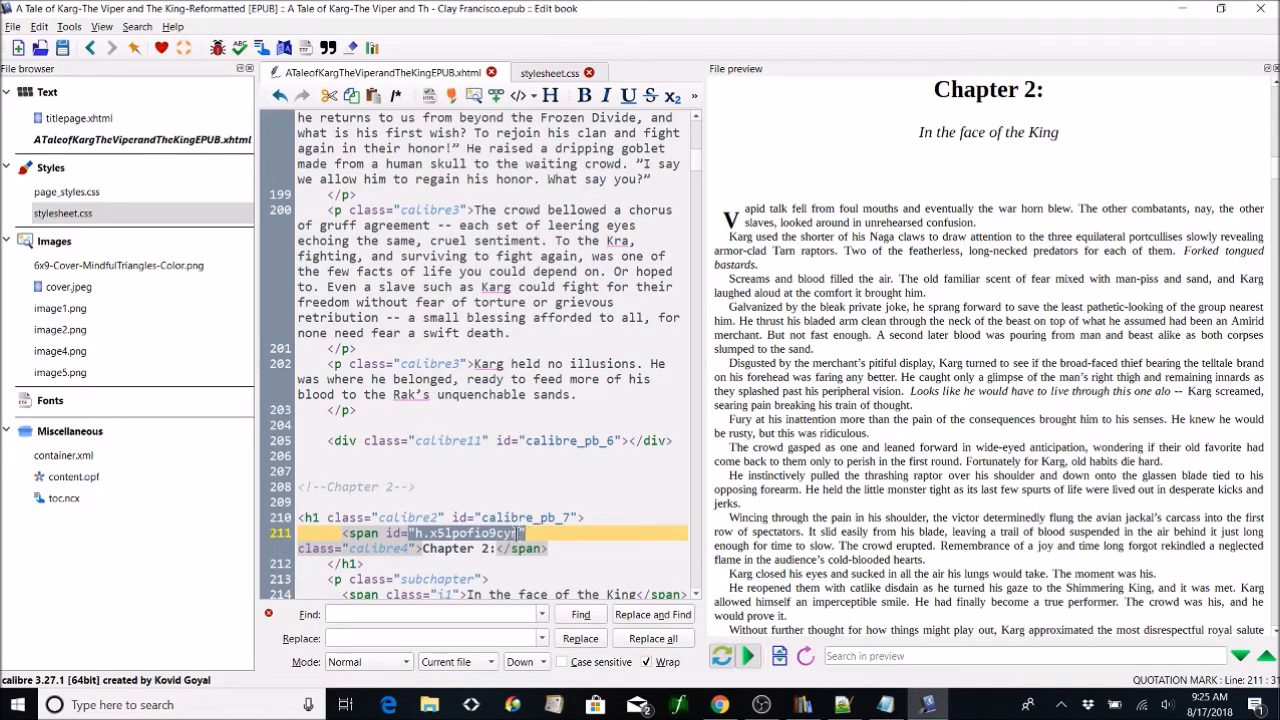
{"action": "left_click", "coordinate": [519, 533]}
{"action": "left_click_drag", "start_coordinate": [519, 533], "coordinate": [416, 533]}
{"action": "key", "text": "ctrl+c"}
{"action": "key", "text": "BackSpace"}
{"action": "type", "text": "hap"}
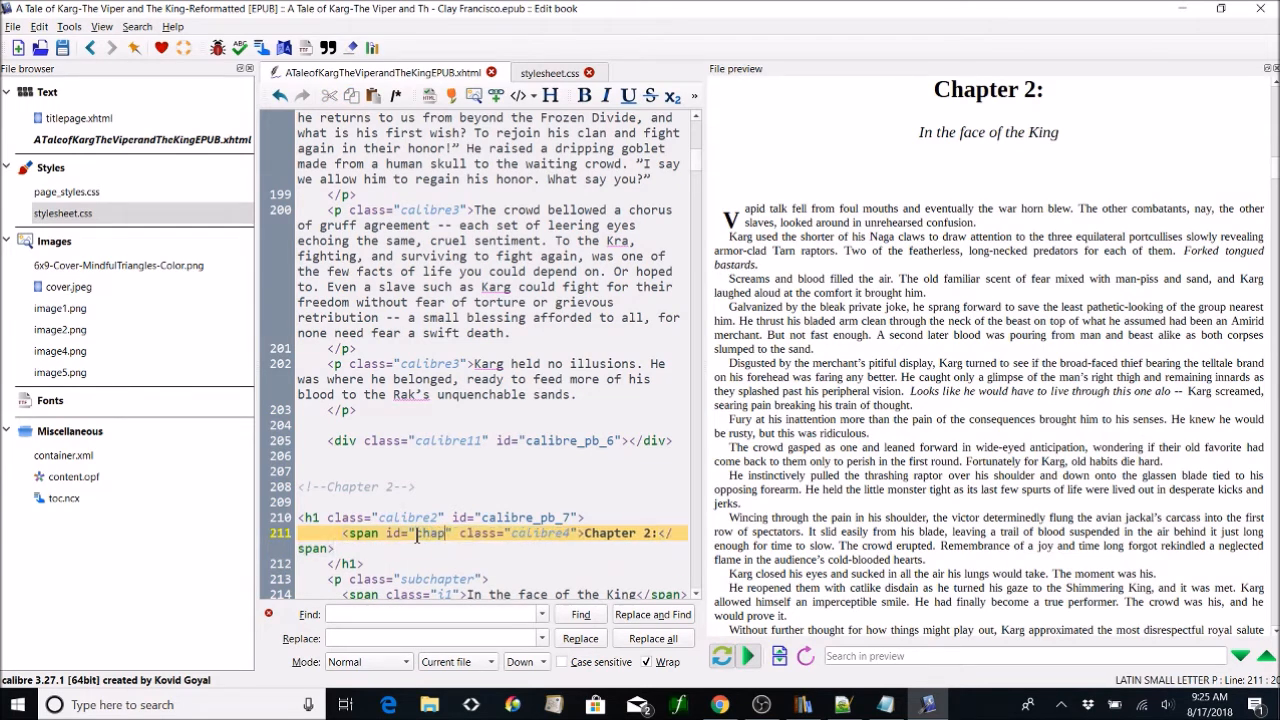
{"action": "type", "text": "ter2"}
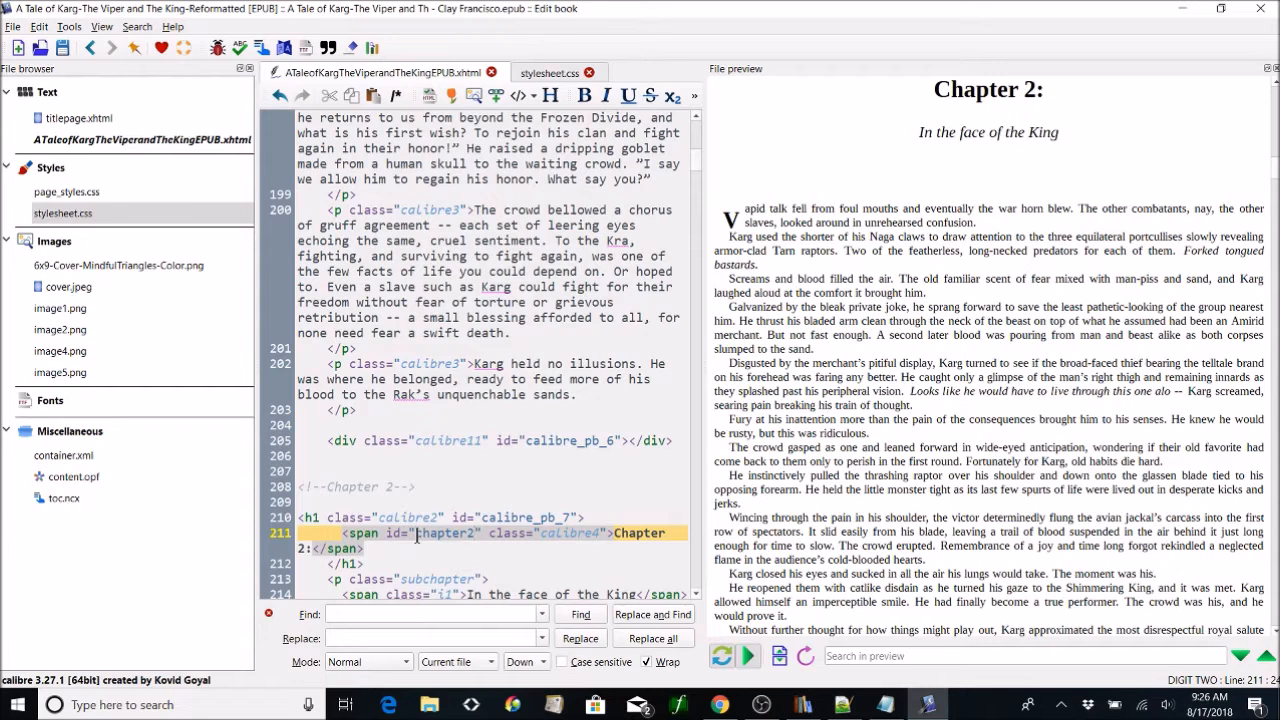
Step: Restore the Chapter 2 span's original id on line 211 and copy h.x5lpofio9cyn as the search text
{"action": "key", "text": "ctrl+z"}
{"action": "key", "text": "ctrl+v"}
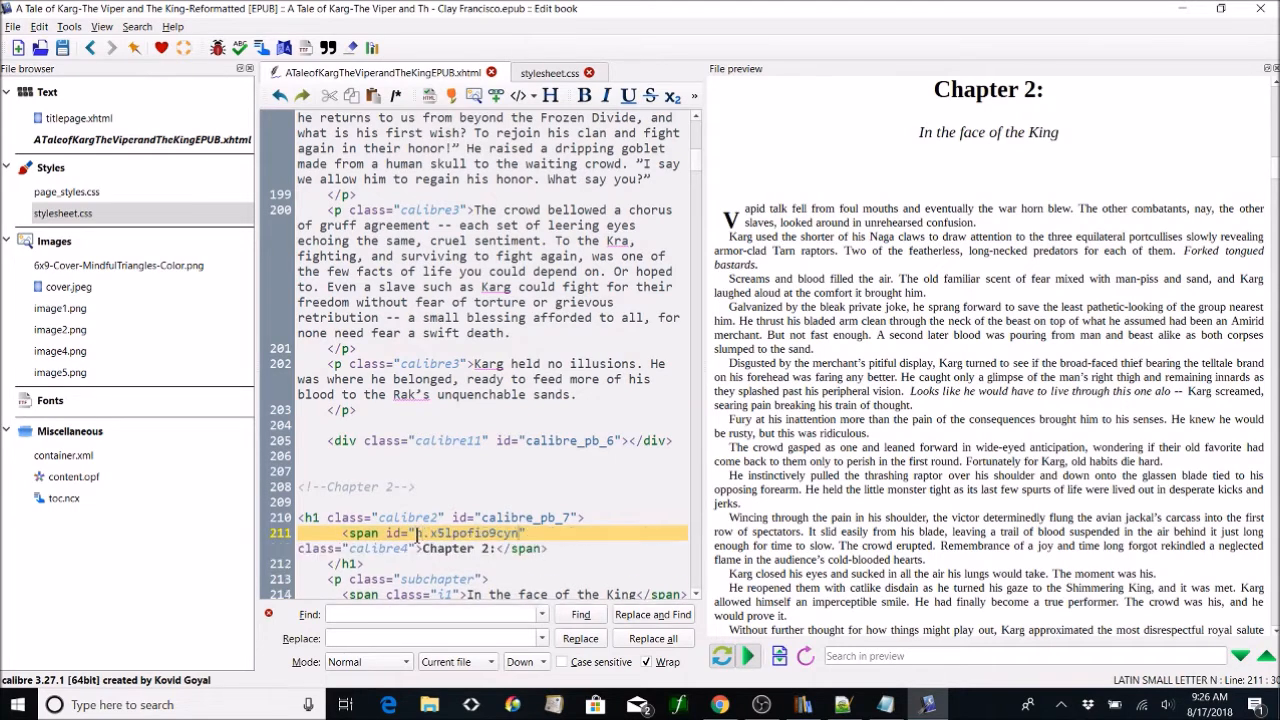
{"action": "left_click_drag", "start_coordinate": [519, 530], "coordinate": [414, 534]}
{"action": "key", "text": "ctrl+c"}
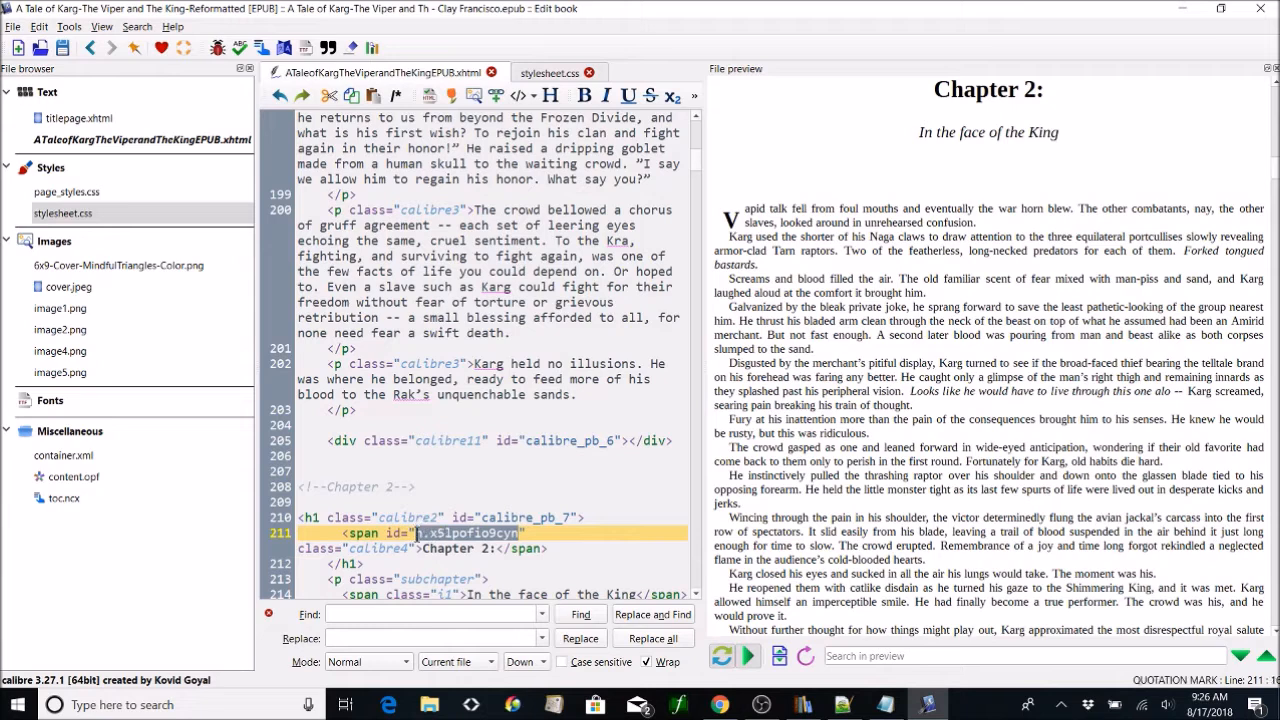
{"action": "left_click", "coordinate": [400, 613]}
{"action": "key", "text": "ctrl+v"}
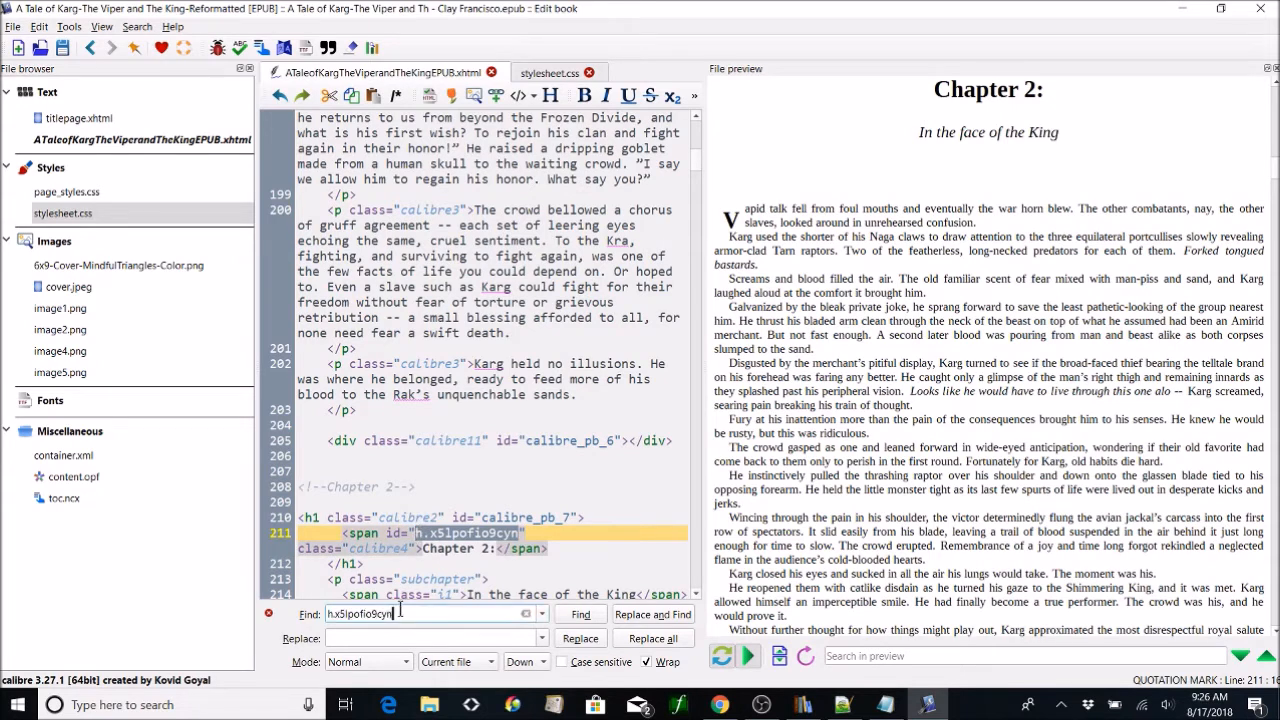
Step: Replace the Chapter 2 span's id on line 211 with chapter2
{"action": "double_click", "coordinate": [469, 533]}
{"action": "key", "text": "BackSpace"}
{"action": "key", "text": "BackSpace"}
{"action": "key", "text": "BackSpace"}
{"action": "type", "text": "chapter"}
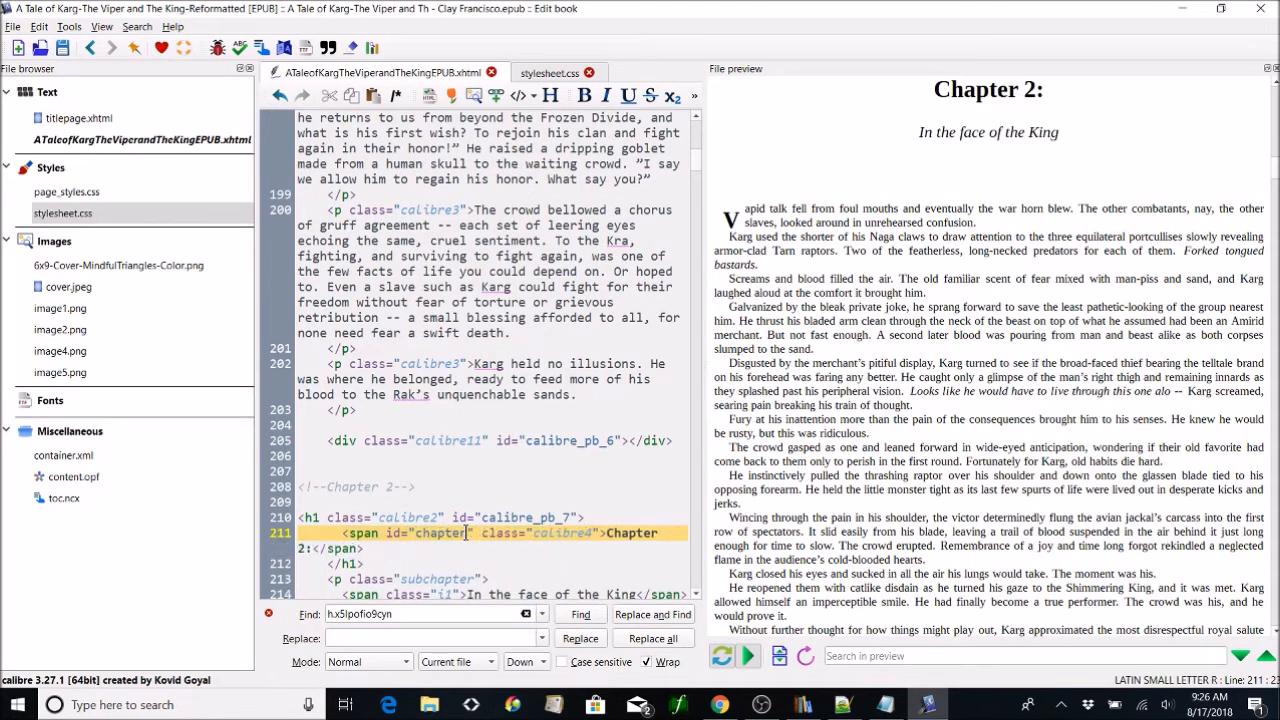
{"action": "type", "text": "2"}
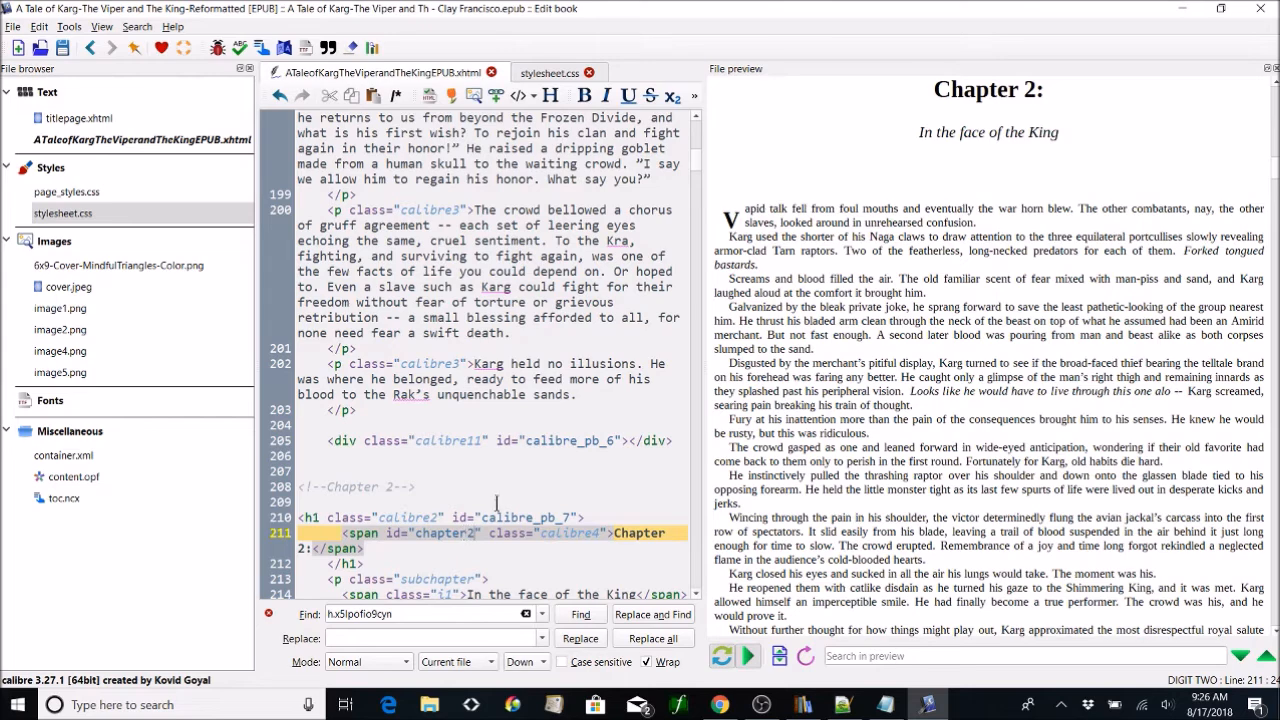
{"action": "left_click", "coordinate": [497, 499]}
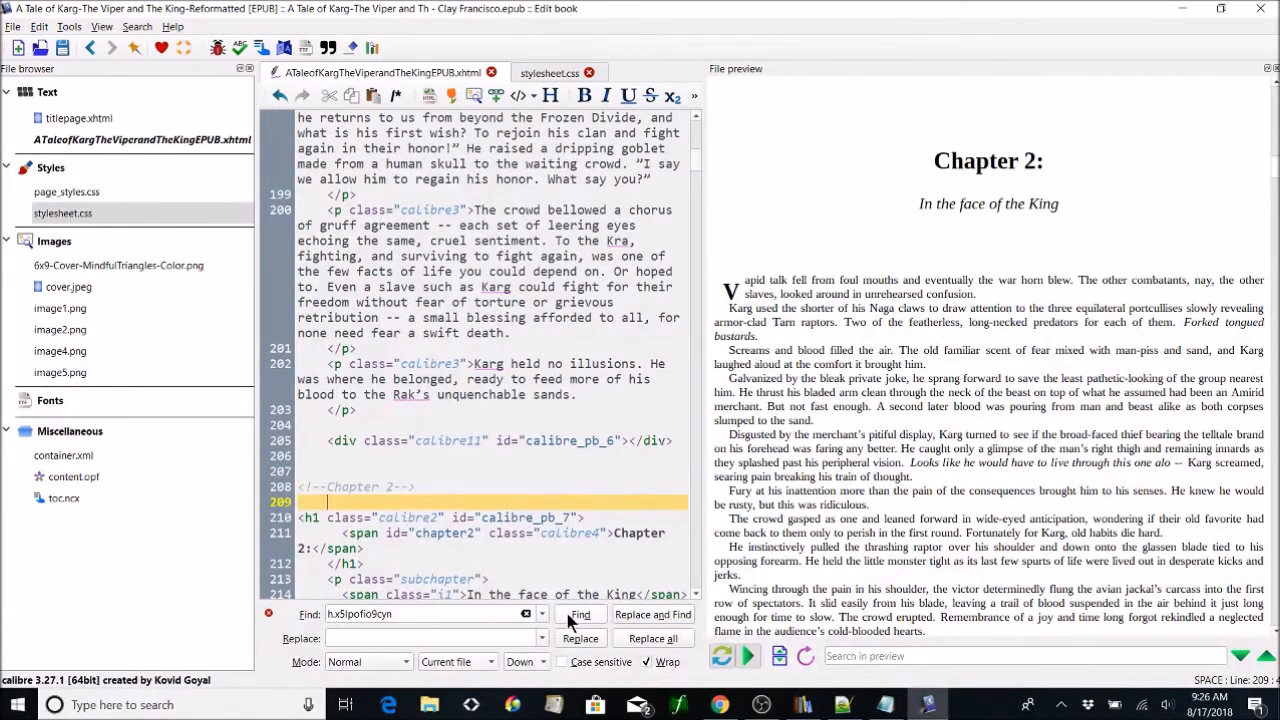
Step: Find the old id in the Table of Contents code and change the Chapter 2 link's href to #chapter2
{"action": "left_click", "coordinate": [572, 616]}
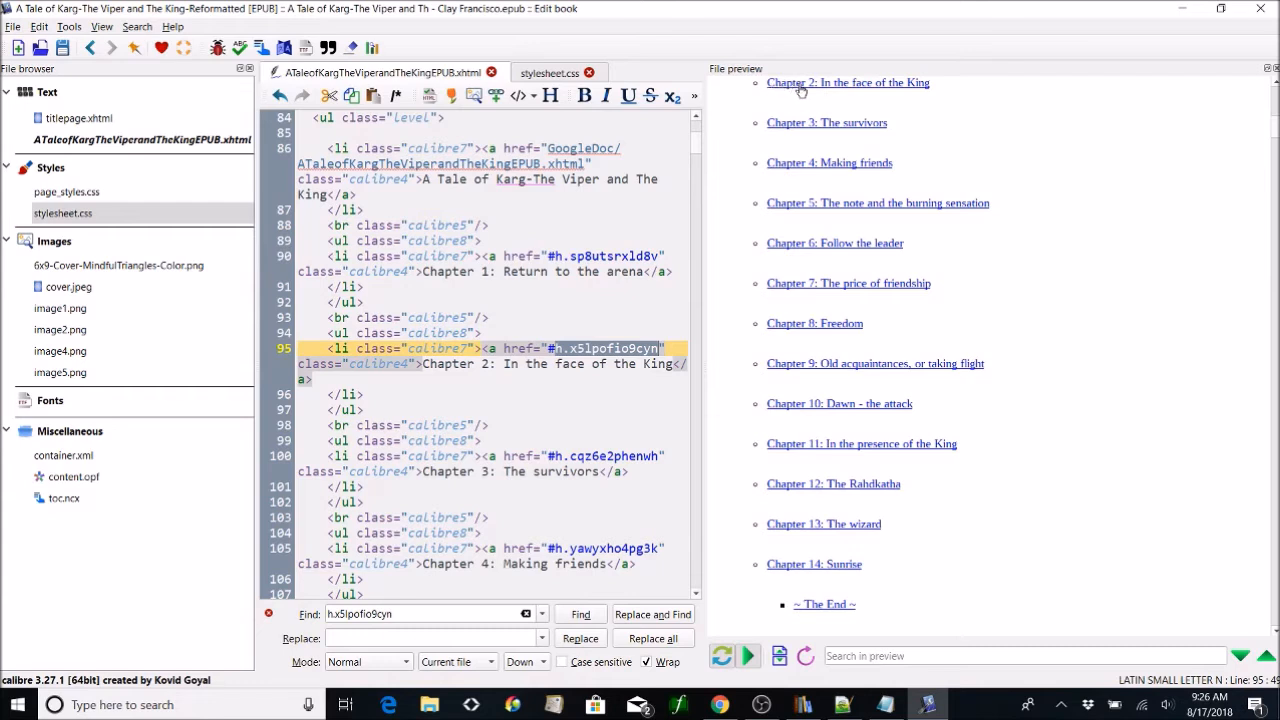
{"action": "left_click", "coordinate": [657, 347]}
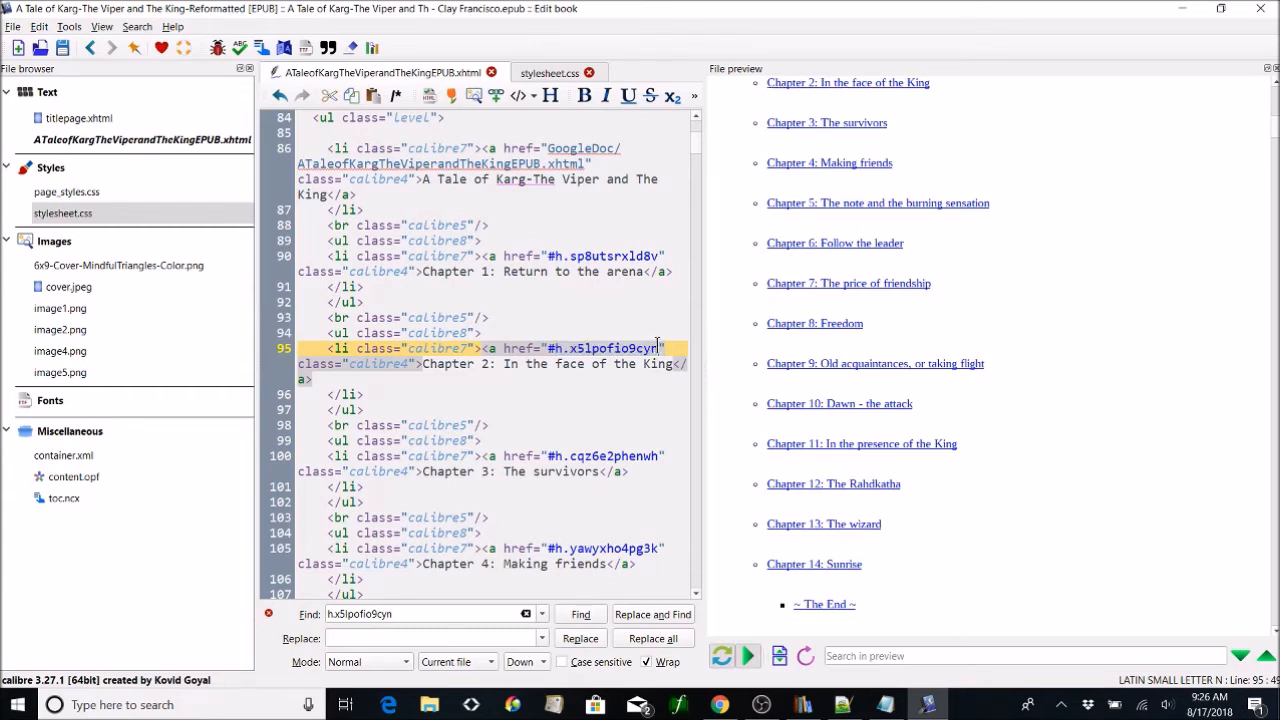
{"action": "key", "text": "BackSpace"}
{"action": "key", "text": "BackSpace"}
{"action": "key", "text": "BackSpace"}
{"action": "key", "text": "BackSpace"}
{"action": "key", "text": "BackSpace"}
{"action": "key", "text": "BackSpace"}
{"action": "key", "text": "BackSpace"}
{"action": "key", "text": "BackSpace"}
{"action": "key", "text": "BackSpace"}
{"action": "key", "text": "BackSpace"}
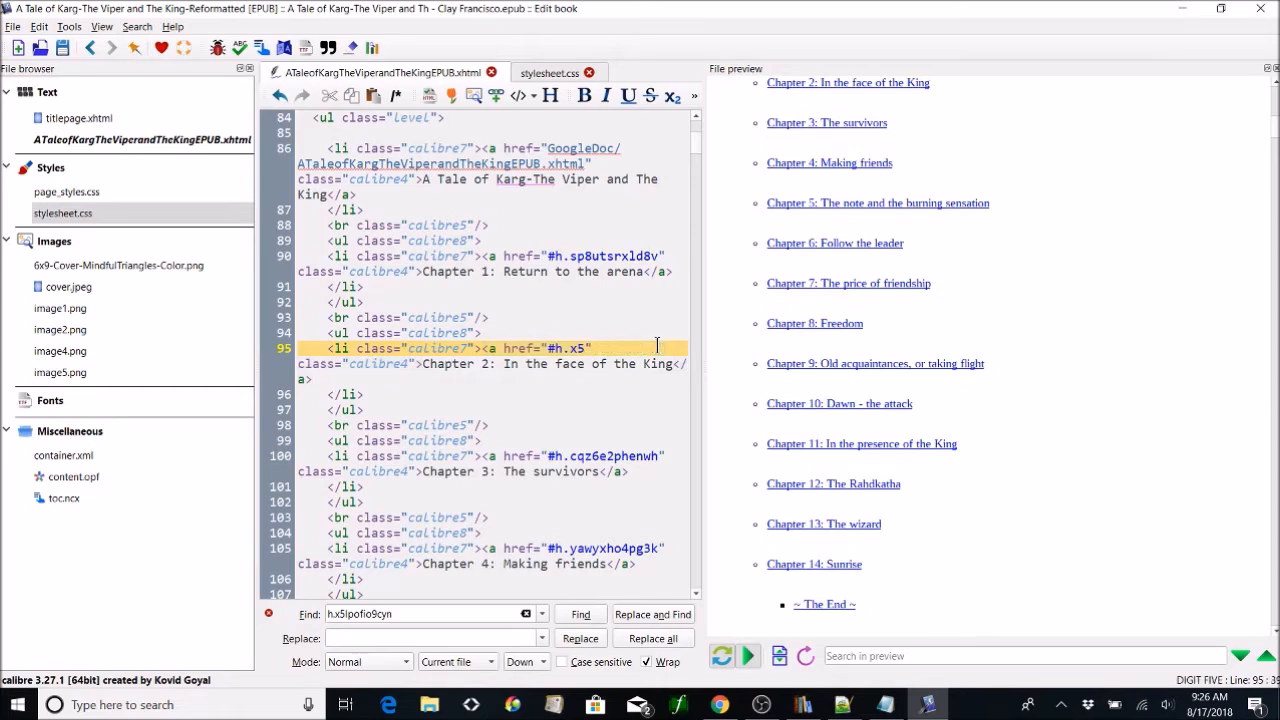
{"action": "key", "text": "BackSpace"}
{"action": "key", "text": "BackSpace"}
{"action": "key", "text": "BackSpace"}
{"action": "key", "text": "BackSpace"}
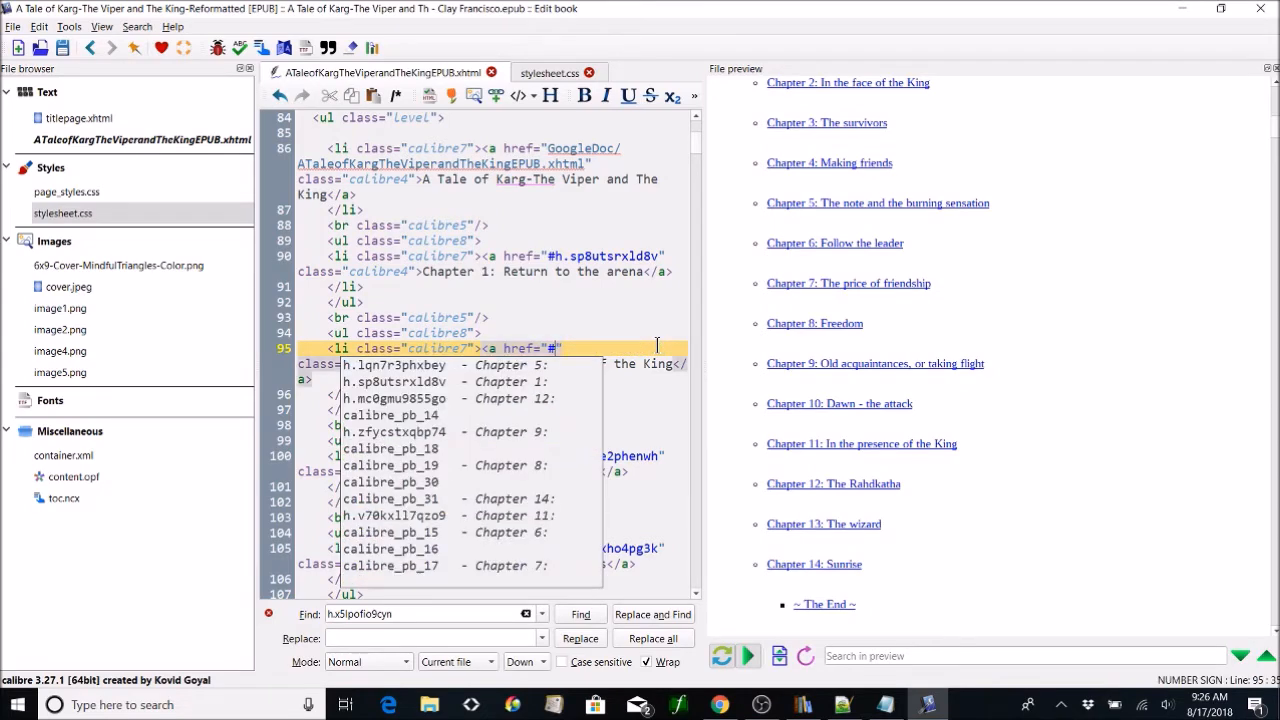
{"action": "type", "text": "chapter"}
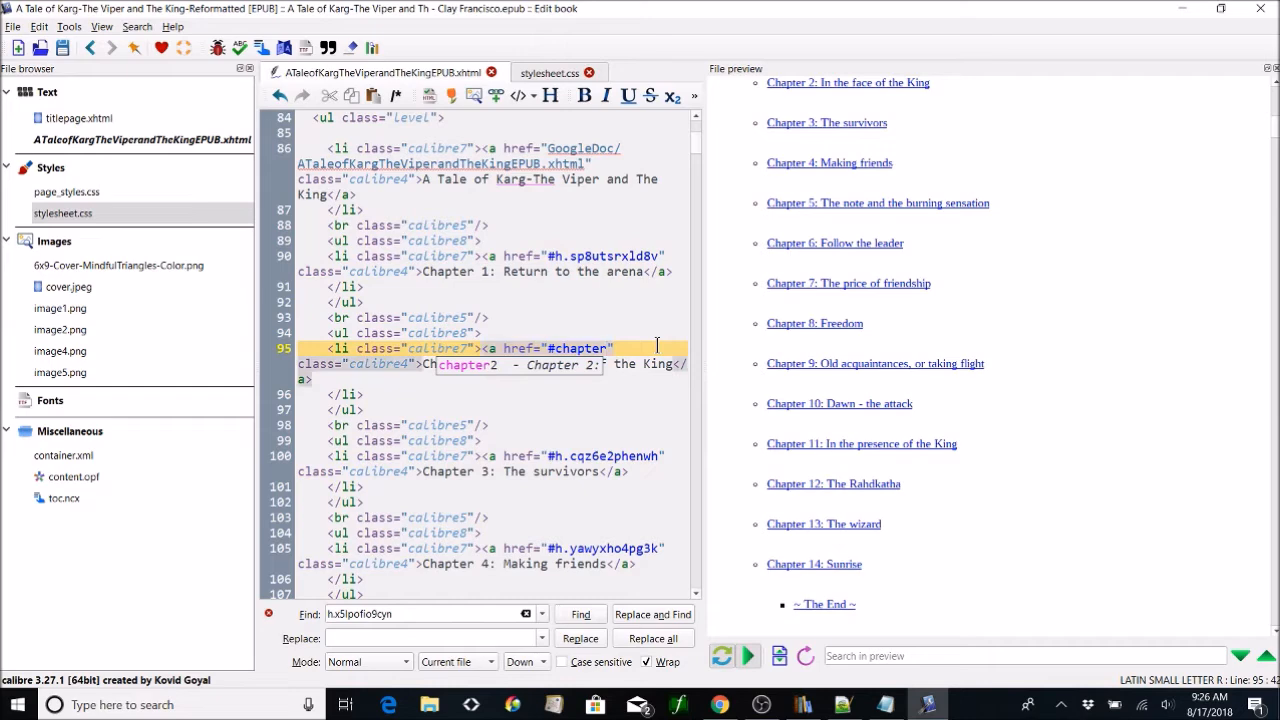
{"action": "type", "text": "2"}
{"action": "left_click", "coordinate": [647, 330]}
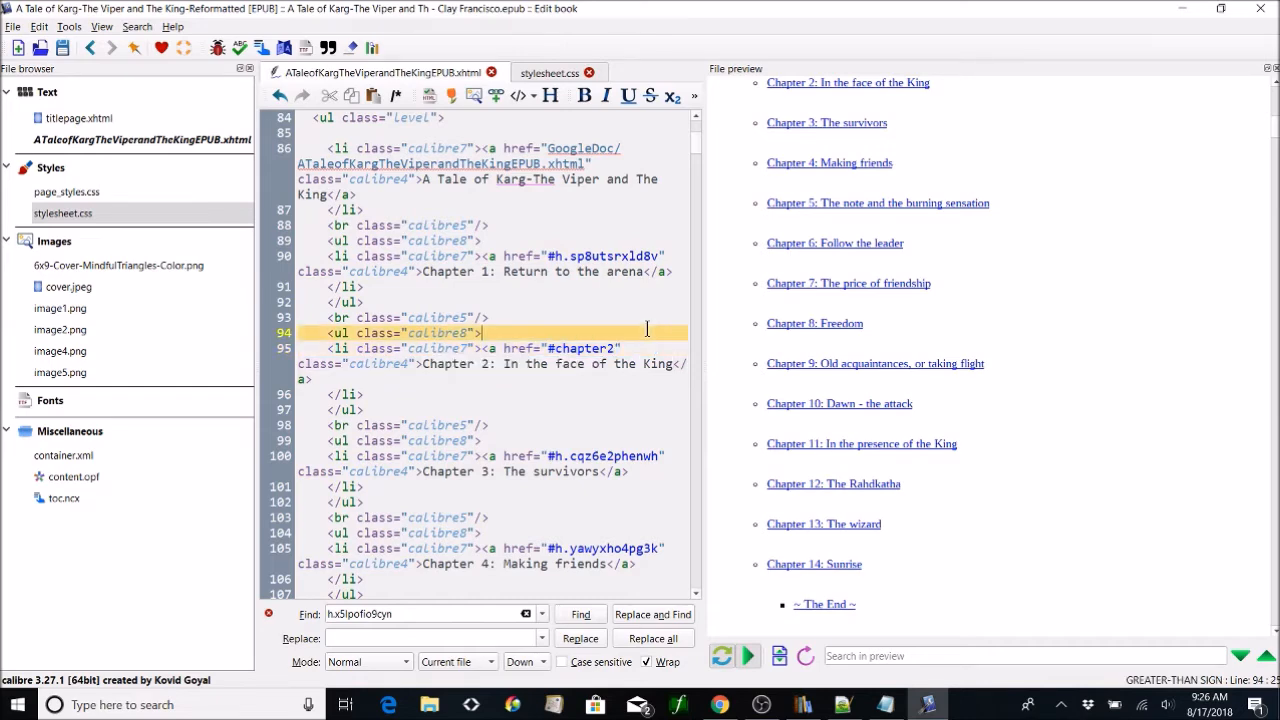
Step: Follow the Chapter 2 link in the preview and highlight the Chapter 1 link's id on line 90
{"action": "left_click", "coordinate": [909, 86]}
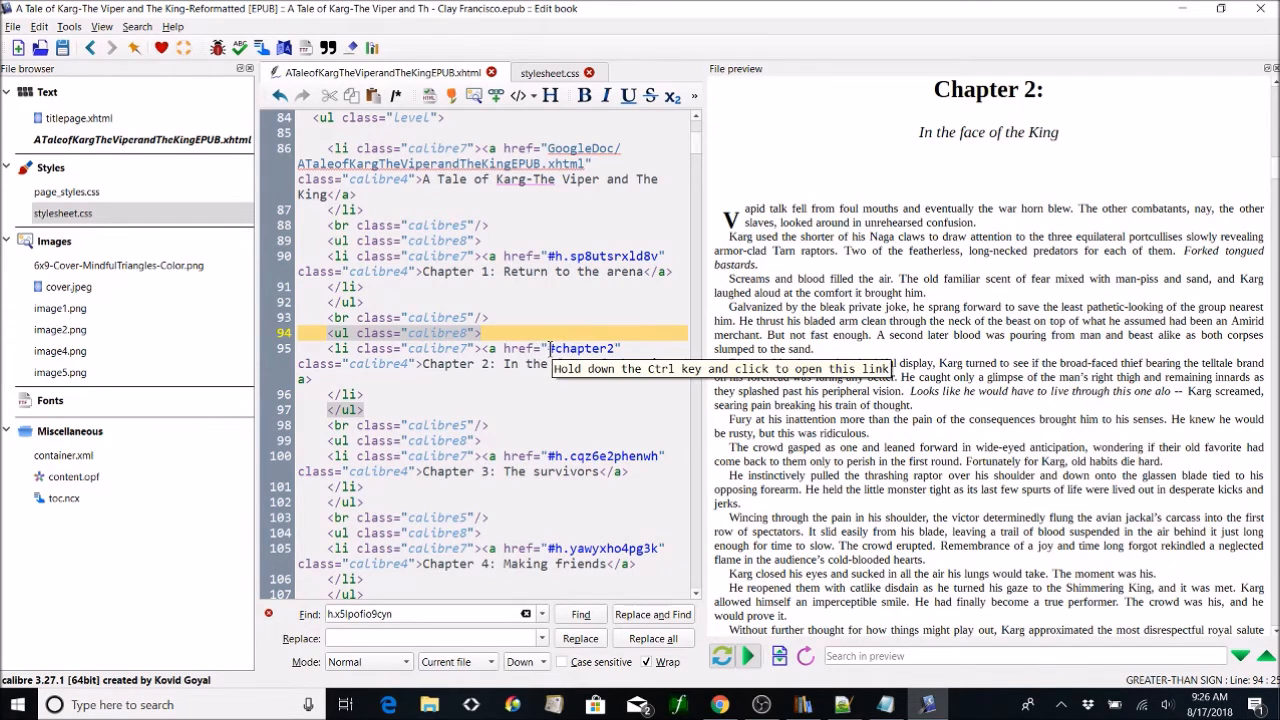
{"action": "left_click_drag", "start_coordinate": [658, 256], "coordinate": [553, 256]}
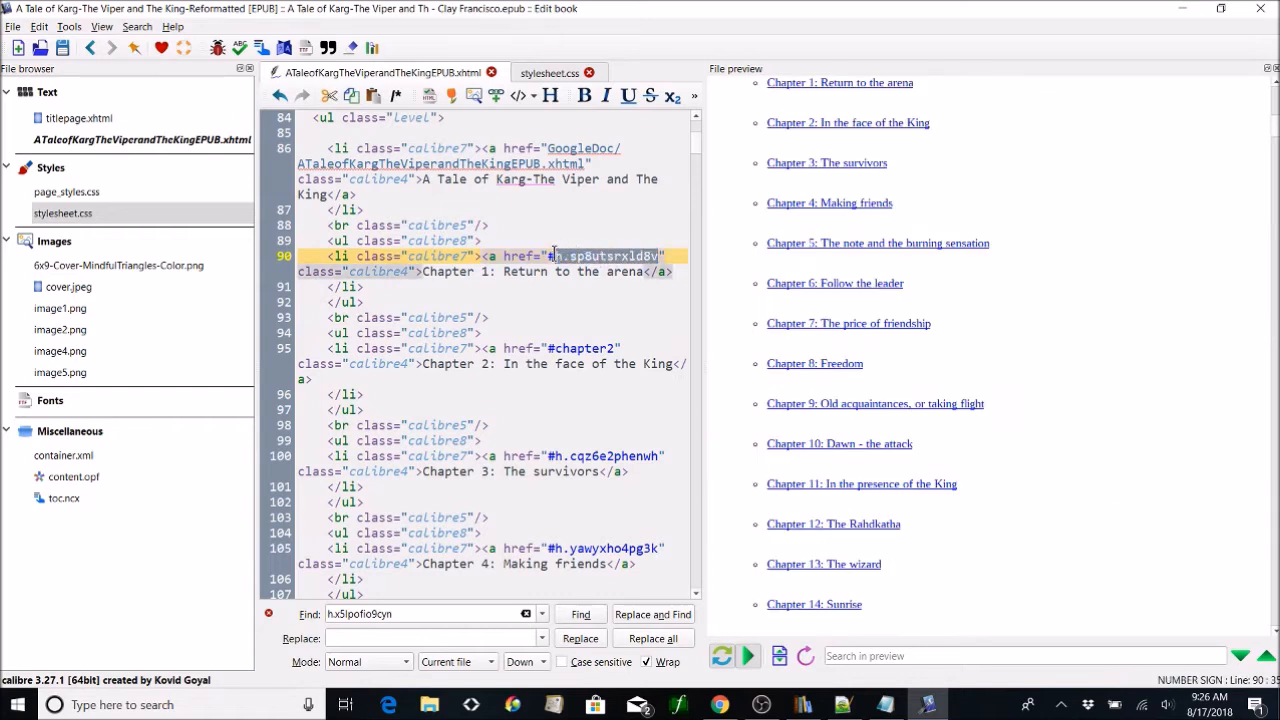
{"action": "left_click", "coordinate": [330, 241]}
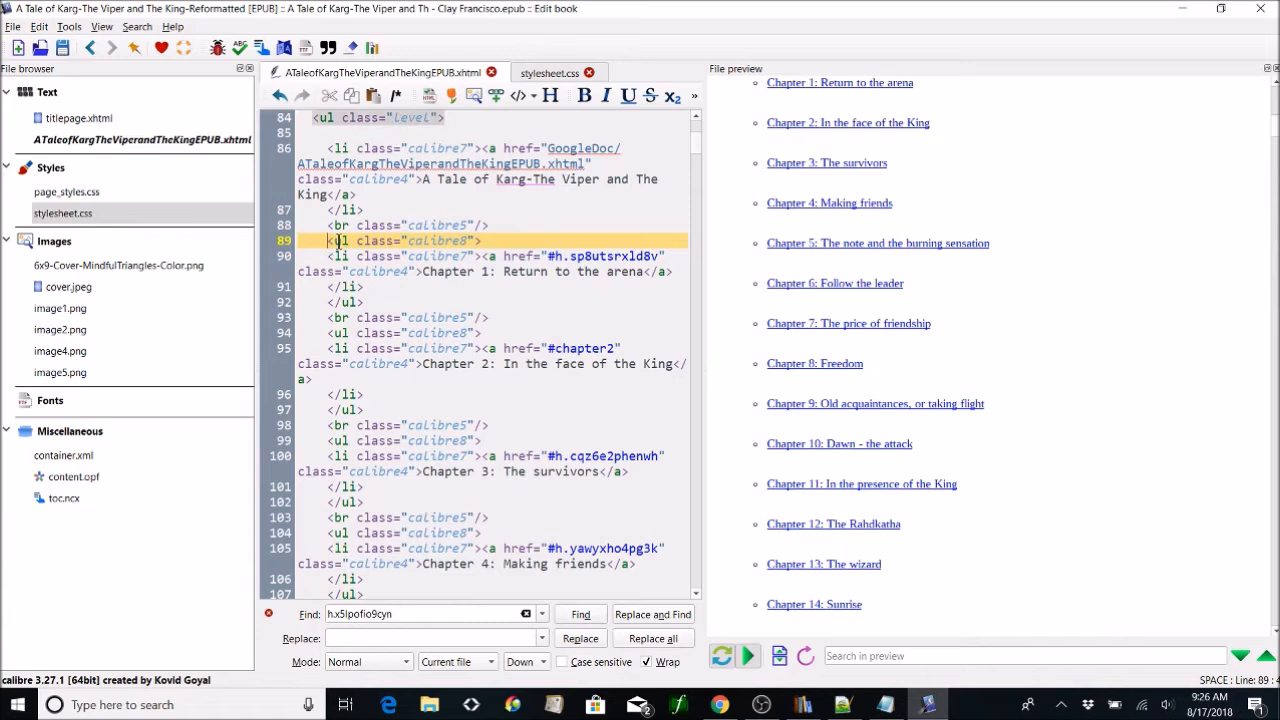
{"action": "left_click", "coordinate": [337, 241]}
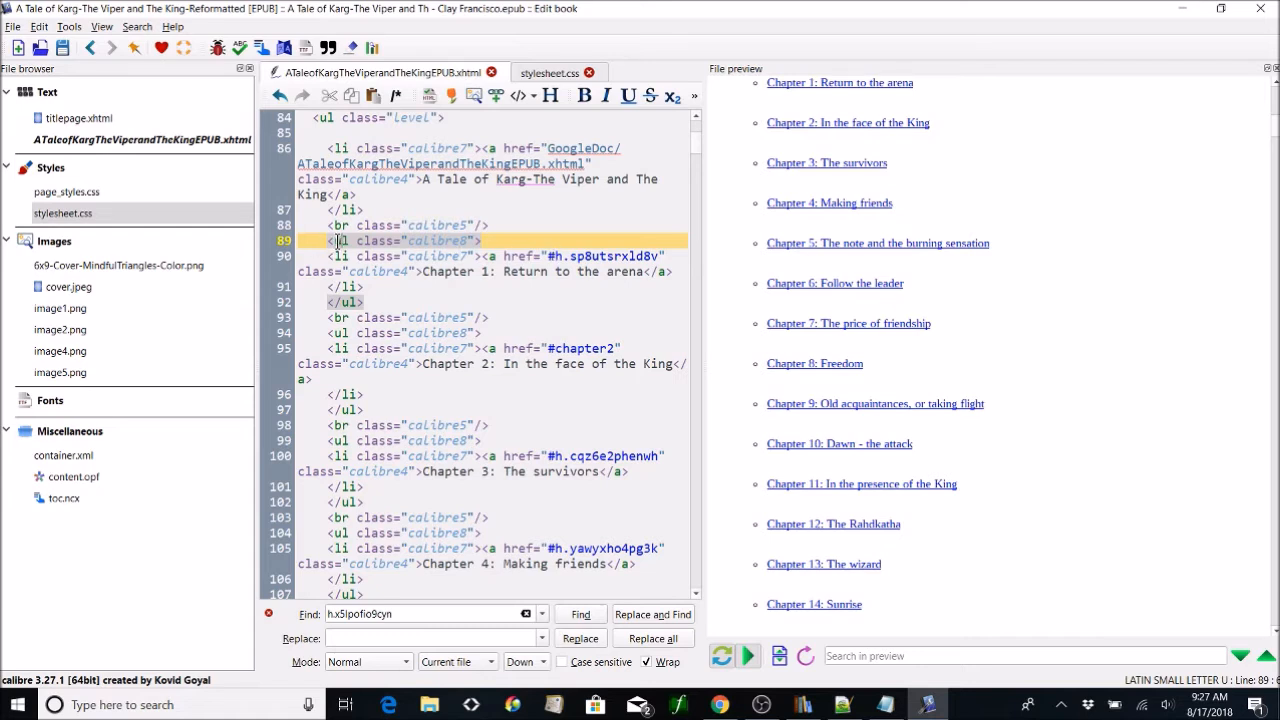
Step: Duplicate the Chapter 1 contents entry, from the br tag through its closing ul tag, directly below the original
{"action": "left_click_drag", "start_coordinate": [330, 241], "coordinate": [362, 256]}
{"action": "left_click", "coordinate": [329, 226]}
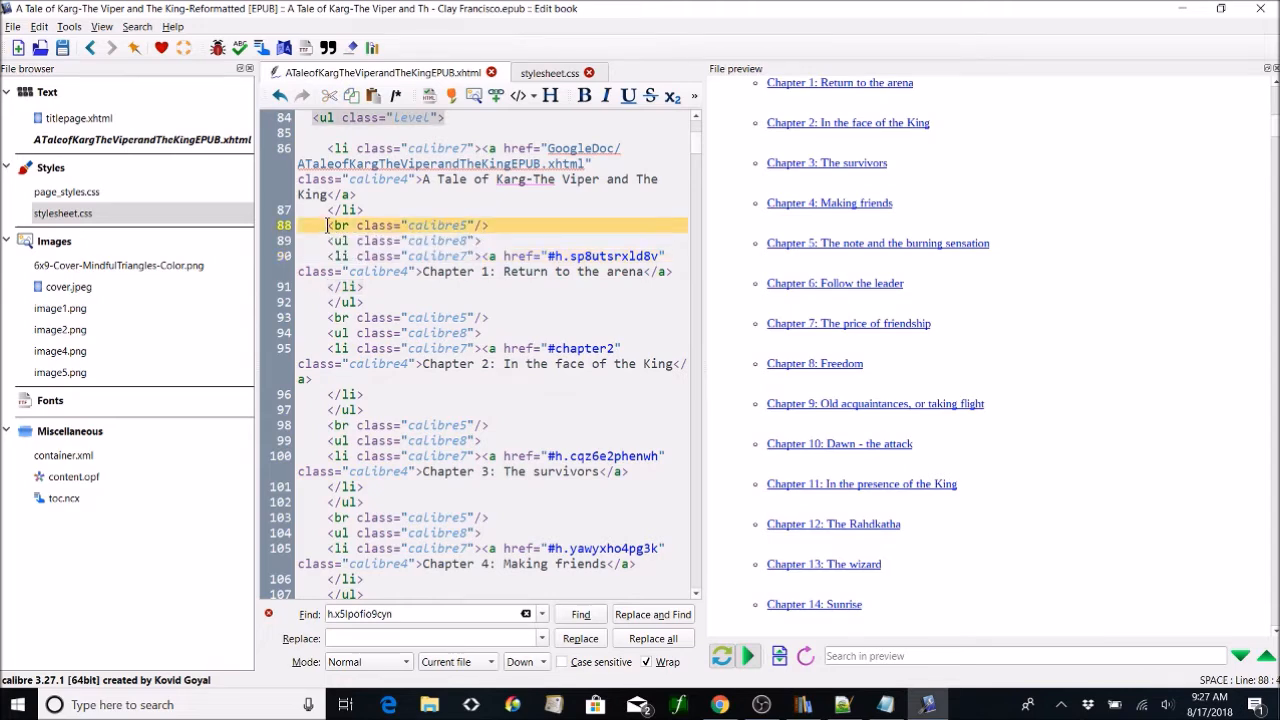
{"action": "left_click_drag", "start_coordinate": [329, 226], "coordinate": [383, 300]}
{"action": "key", "text": "ctrl+c"}
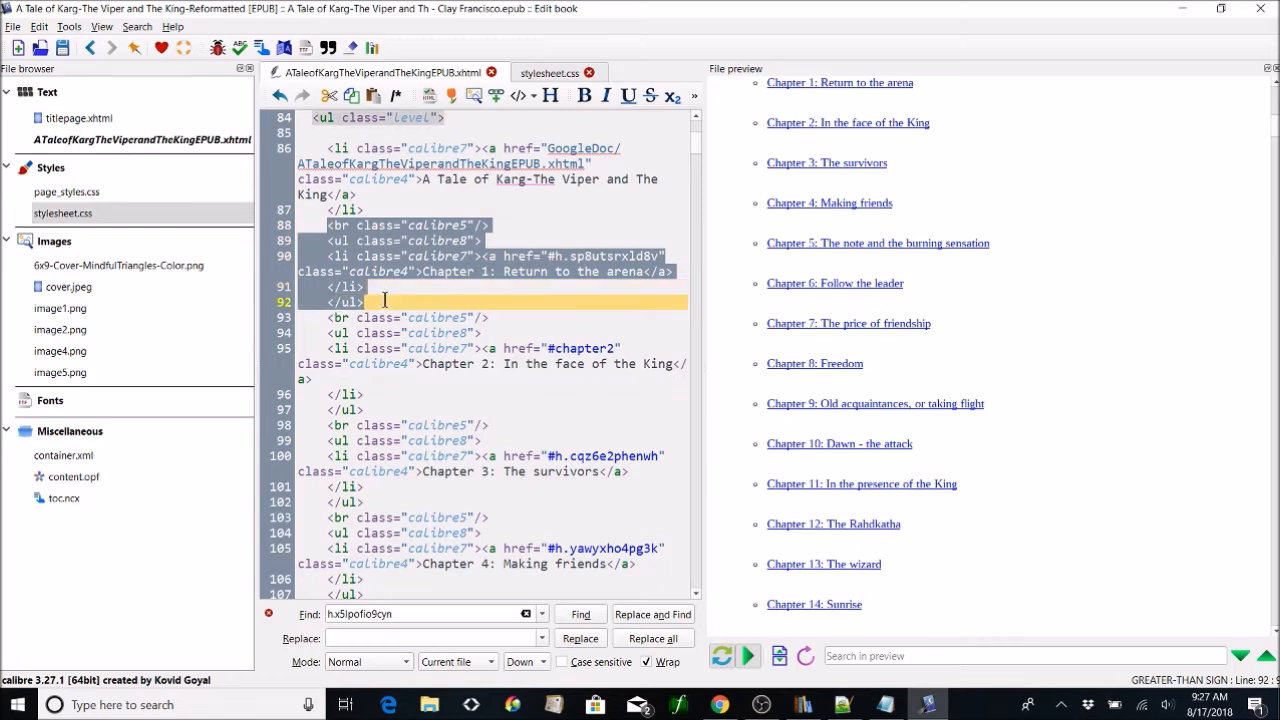
{"action": "left_click", "coordinate": [383, 300]}
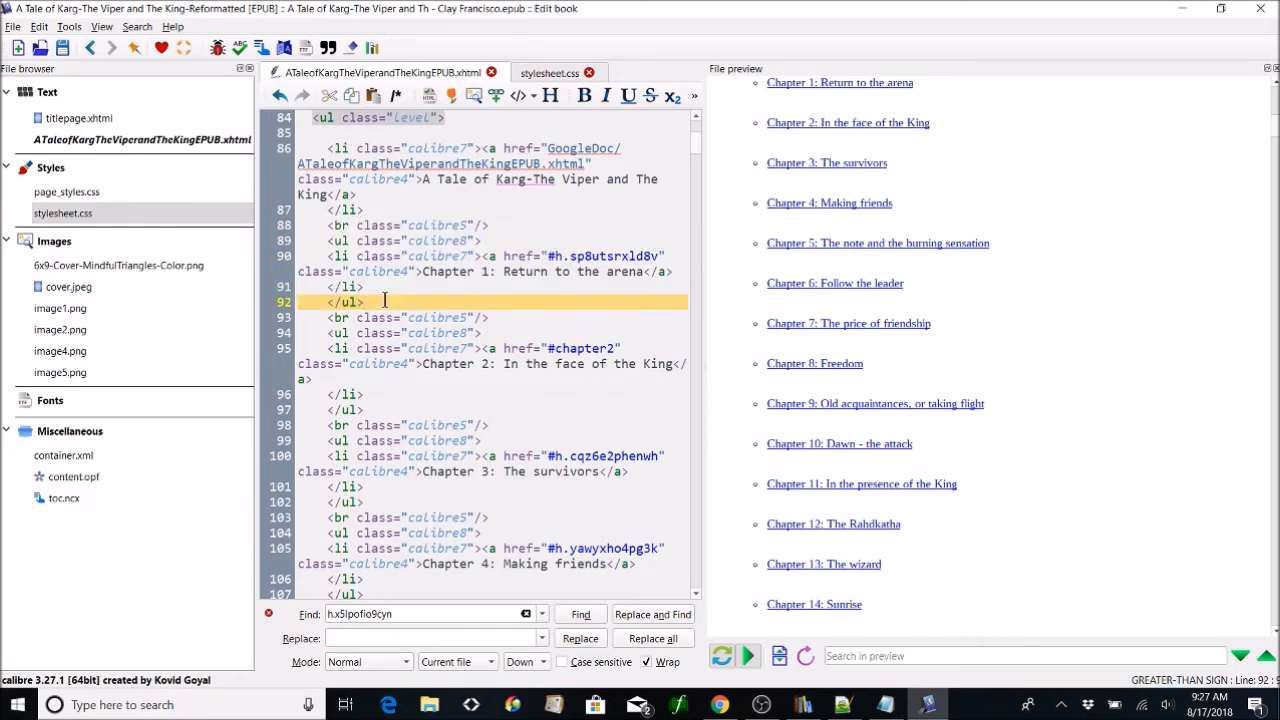
{"action": "key", "text": "Return"}
{"action": "key", "text": "ctrl+v"}
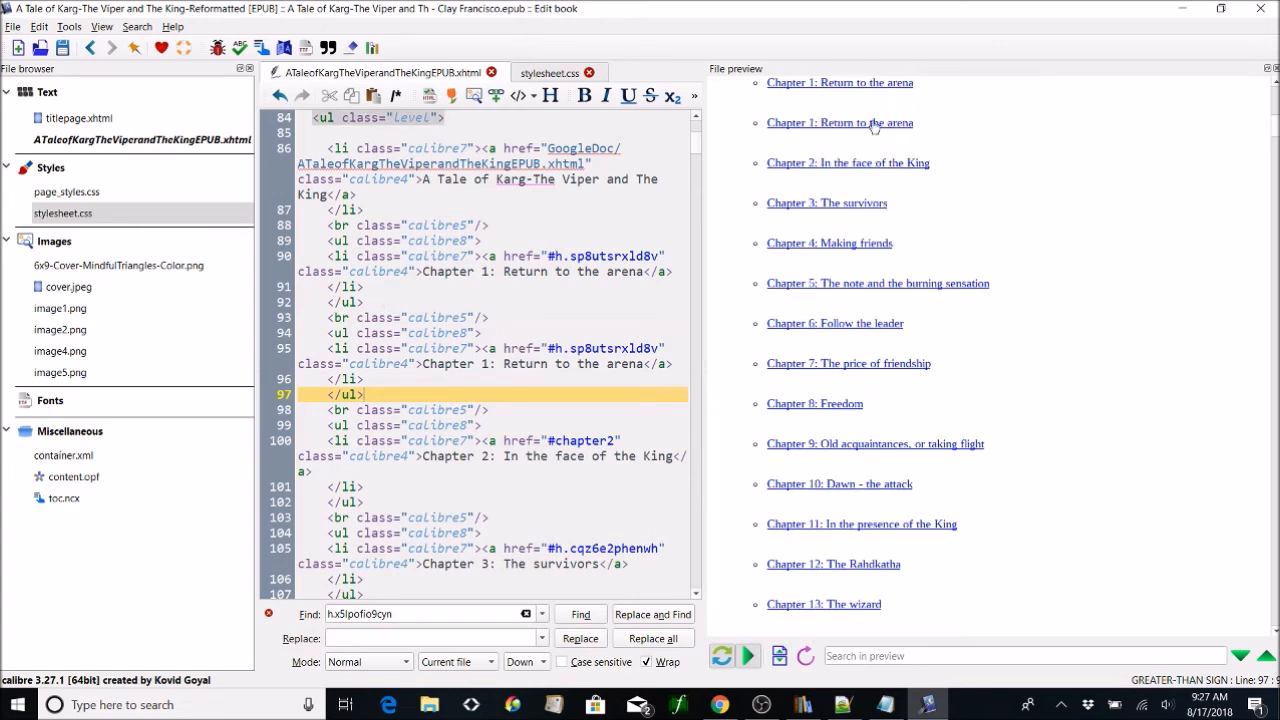
Step: Set the duplicated Chapter 1 entry's href on line 95 to #chapter1andaHalf and copy chapter1andaHalf without the number sign
{"action": "left_click_drag", "start_coordinate": [658, 348], "coordinate": [557, 348]}
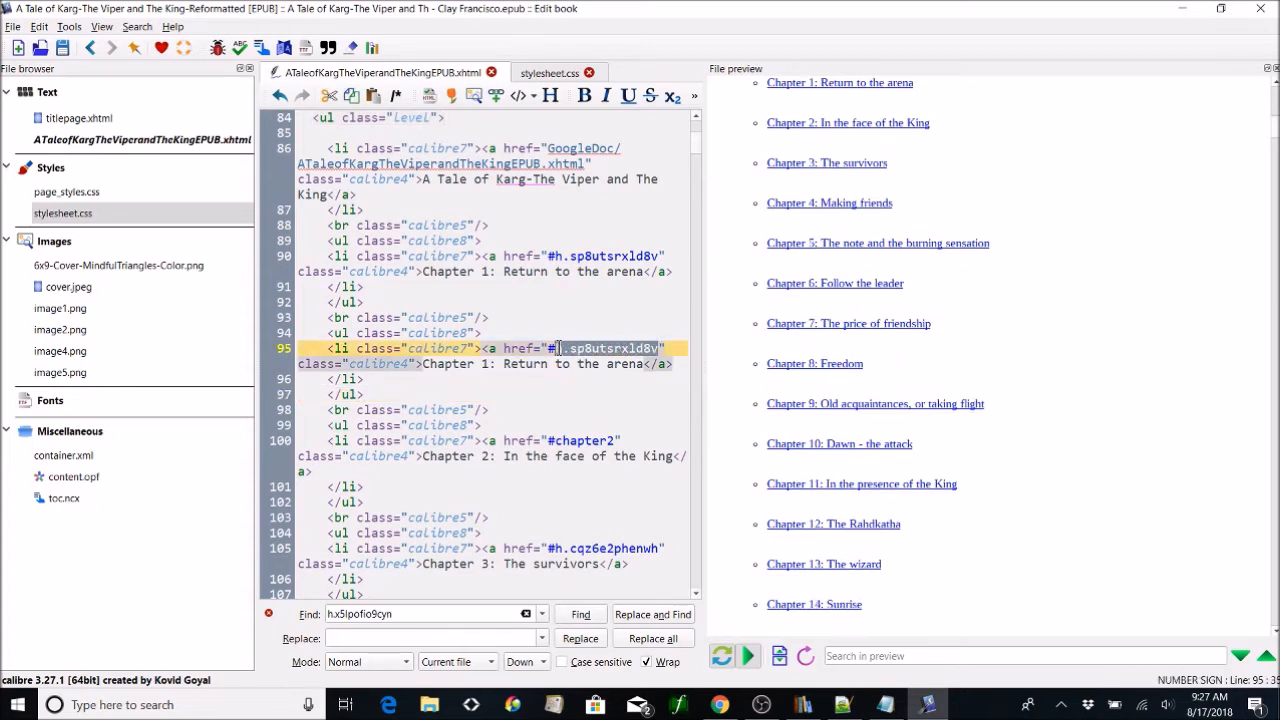
{"action": "key", "text": "BackSpace"}
{"action": "type", "text": "chapter"}
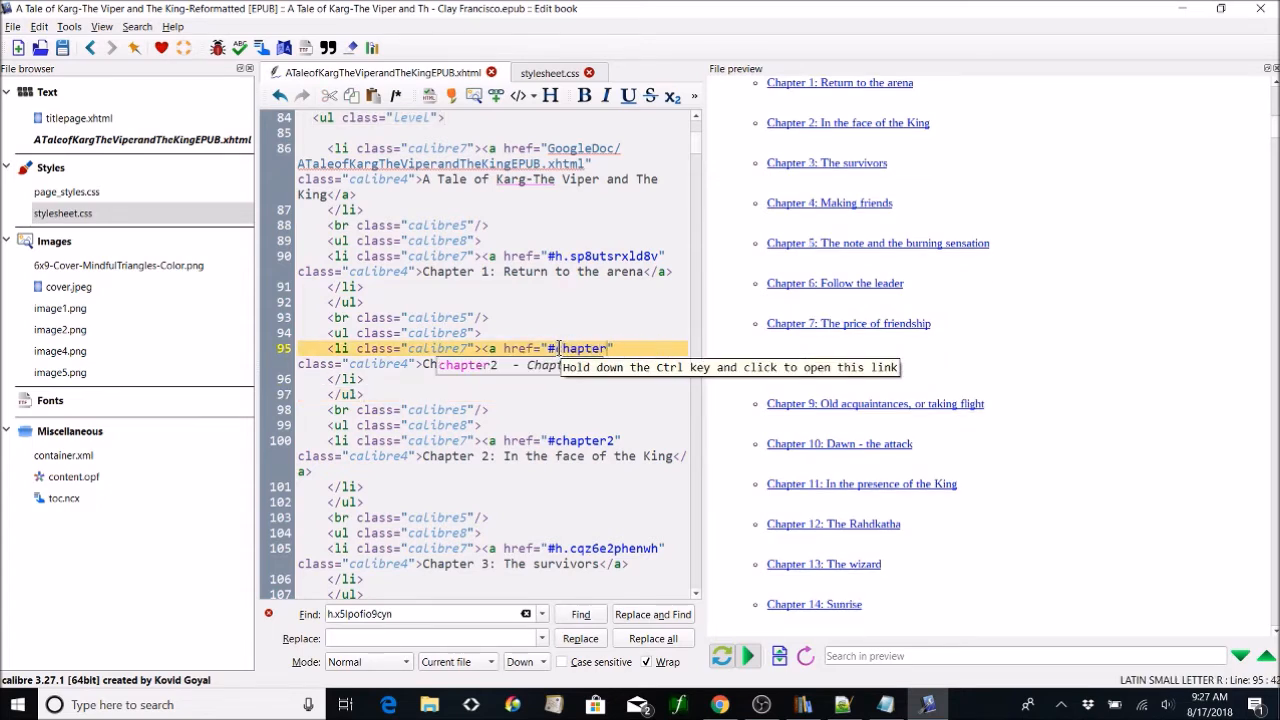
{"action": "type", "text": "1"}
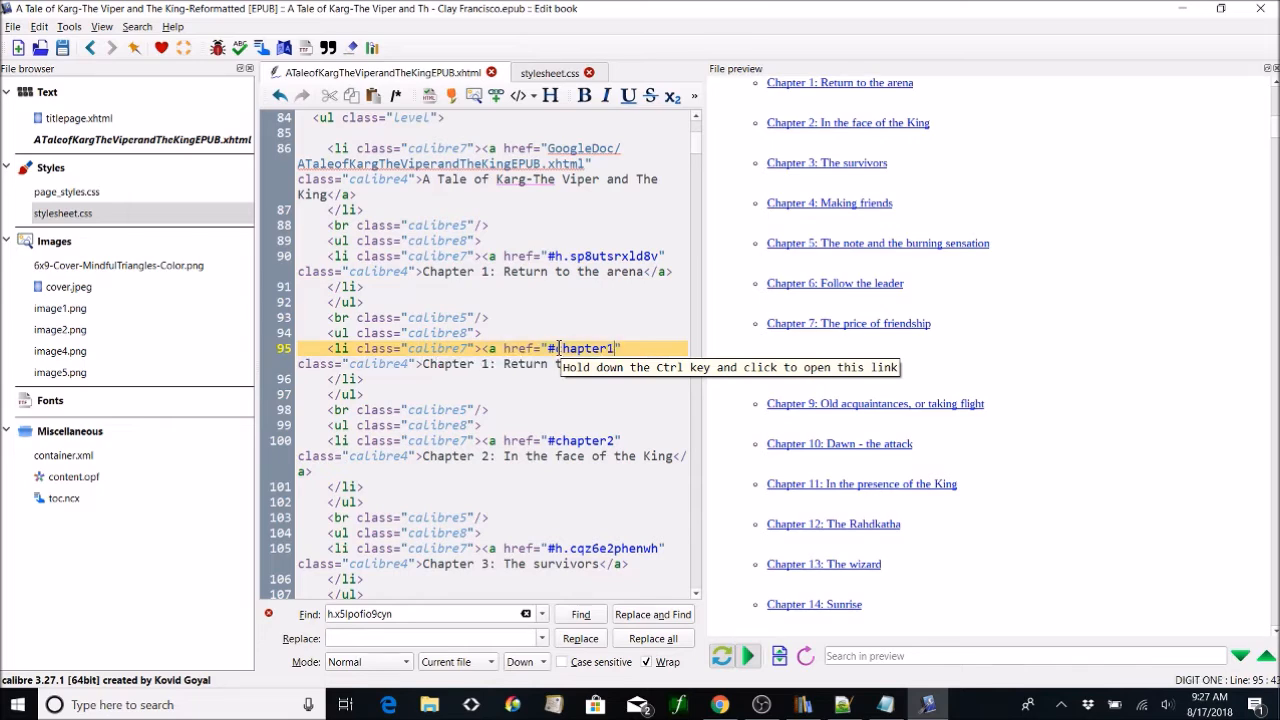
{"action": "type", "text": "anda"}
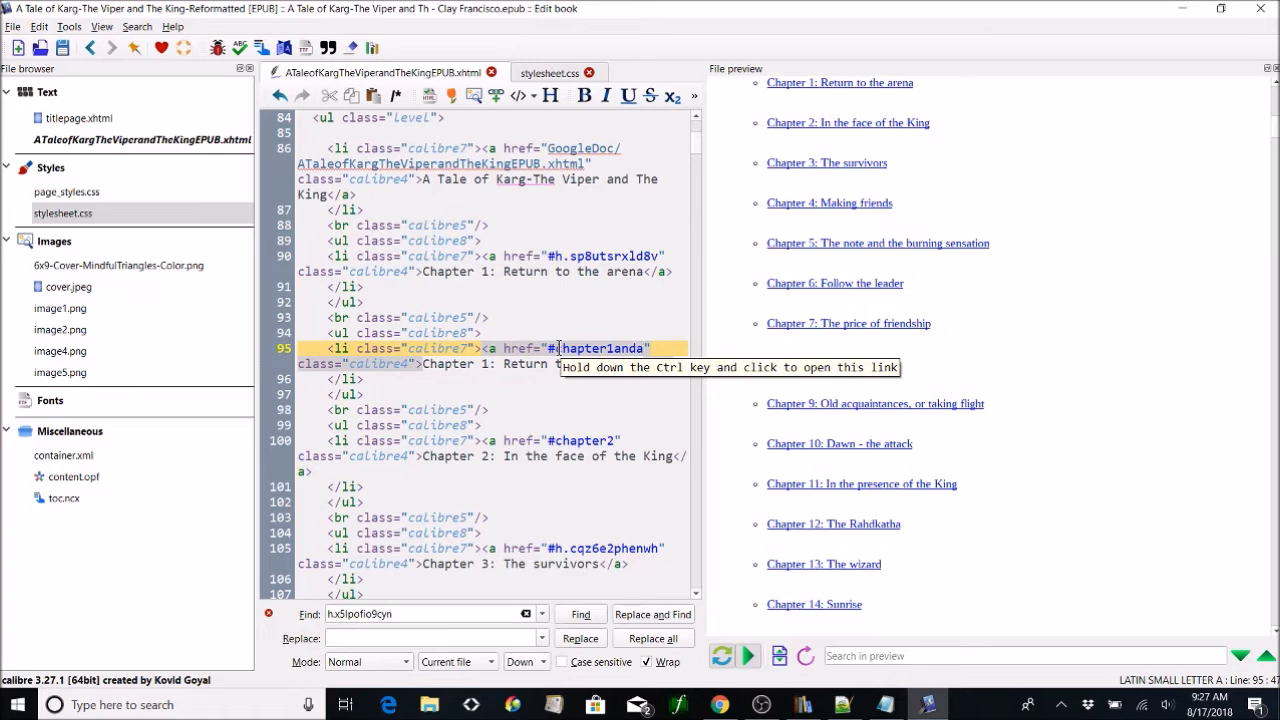
{"action": "type", "text": "Half"}
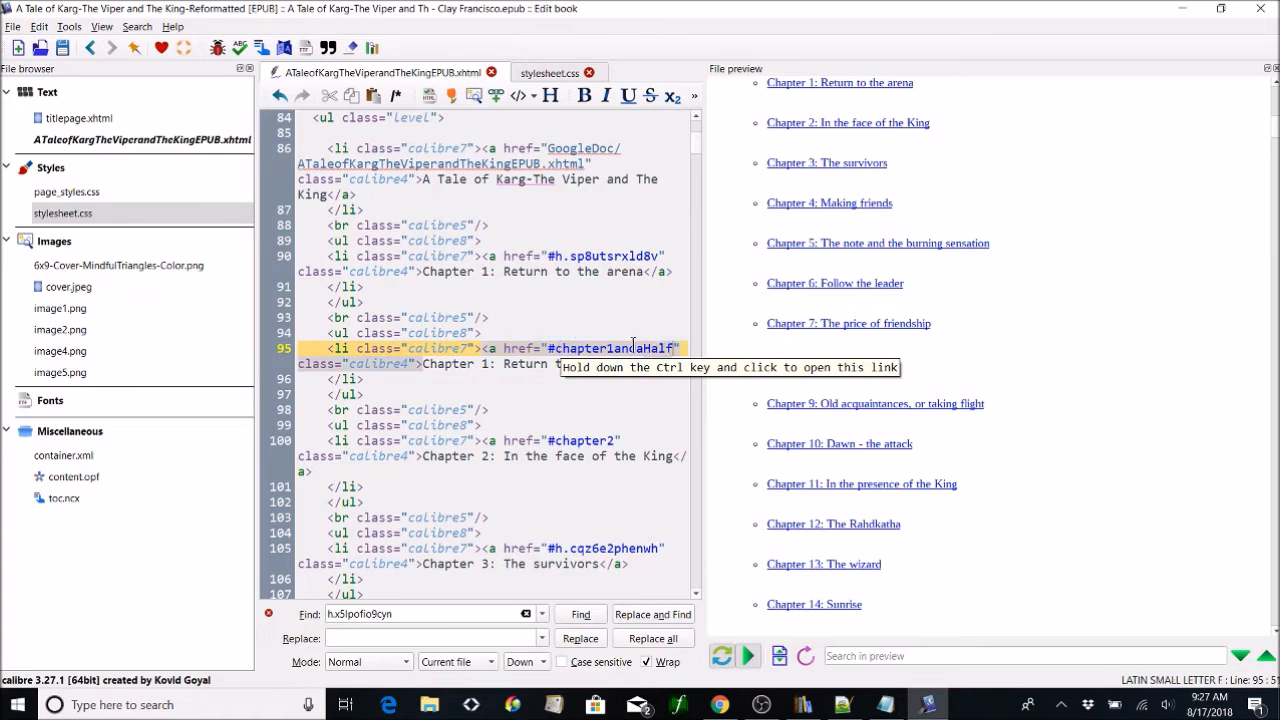
{"action": "left_click_drag", "start_coordinate": [676, 348], "coordinate": [551, 348]}
{"action": "key", "text": "ctrl+c"}
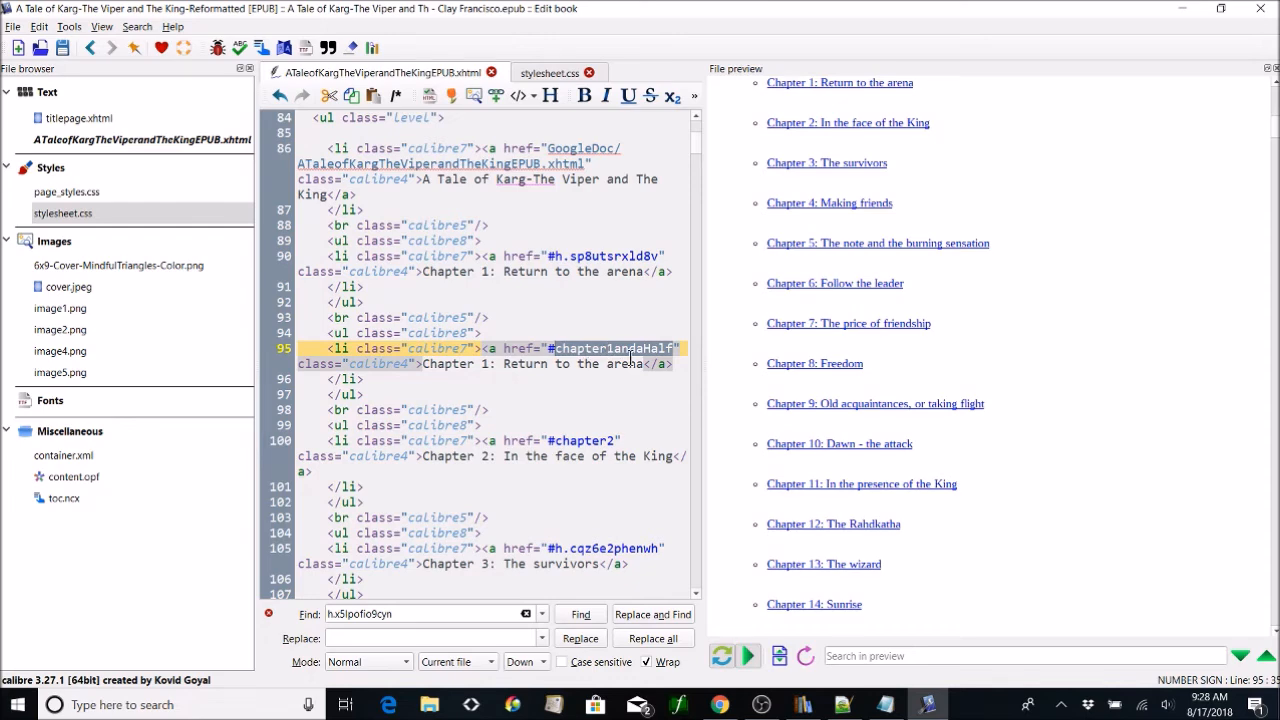
Step: Try the duplicated contents link, follow the original Chapter 1 link, and jump from the chapter heading to its code
{"action": "scroll", "coordinate": [632, 357], "scroll_direction": "down", "scroll_amount": 6}
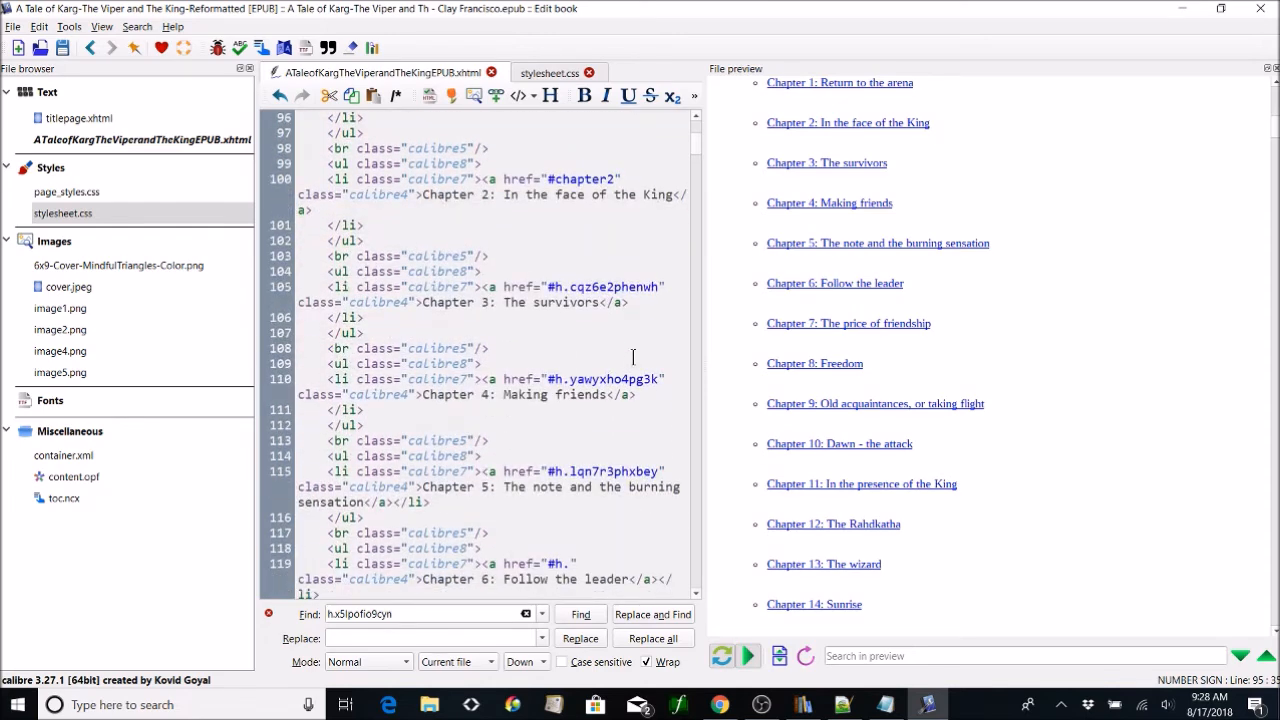
{"action": "scroll", "coordinate": [908, 155], "scroll_direction": "up", "scroll_amount": 3}
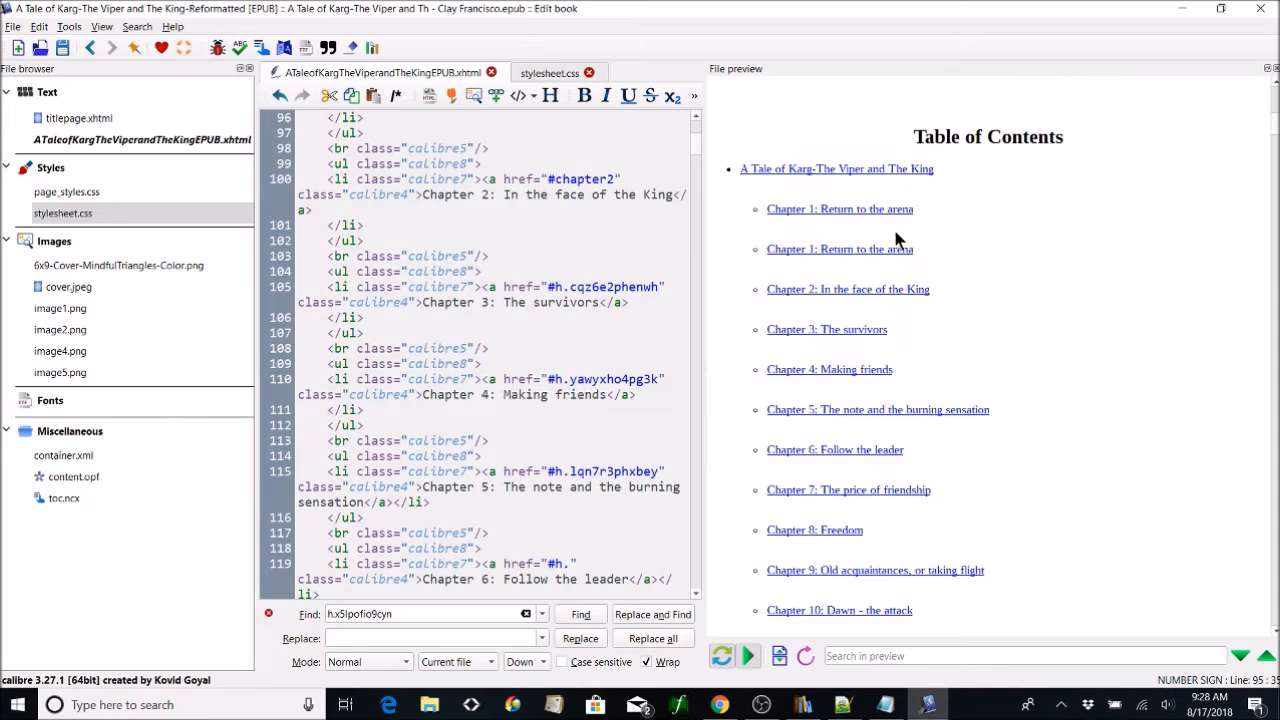
{"action": "left_click", "coordinate": [877, 254]}
{"action": "left_click", "coordinate": [860, 212]}
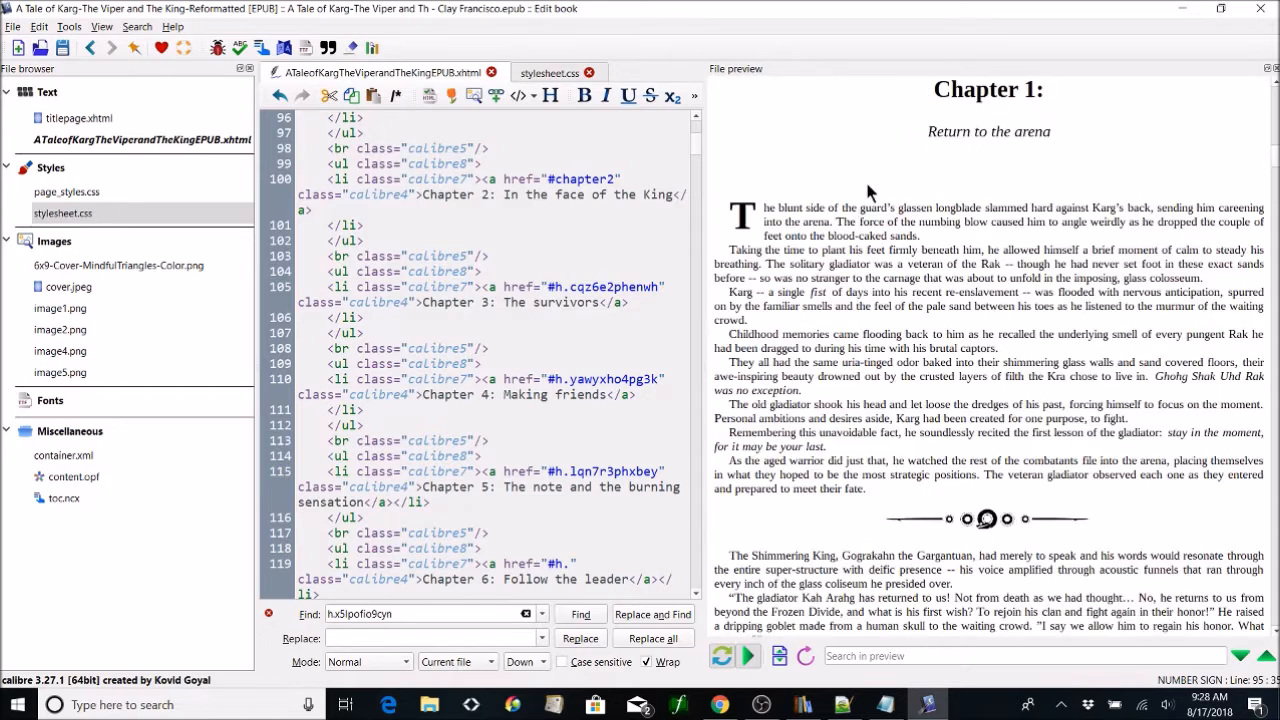
{"action": "left_click", "coordinate": [955, 90]}
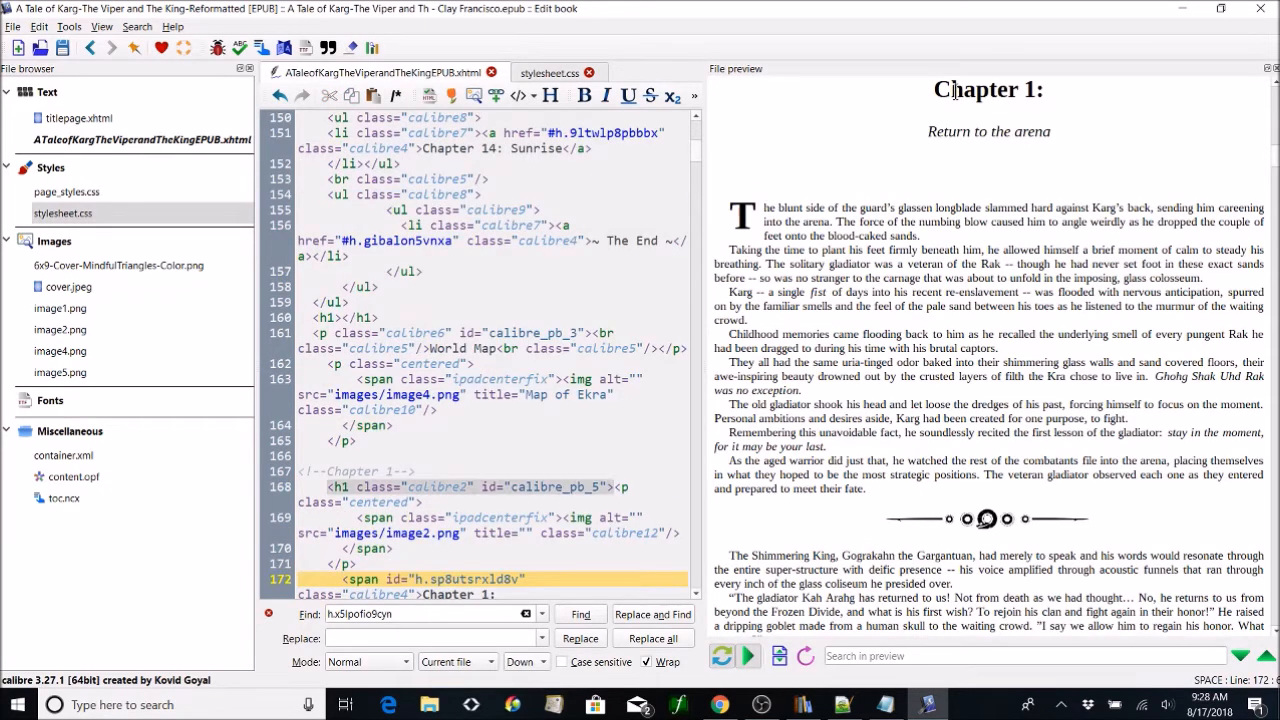
{"action": "scroll", "coordinate": [527, 435], "scroll_direction": "down", "scroll_amount": 6}
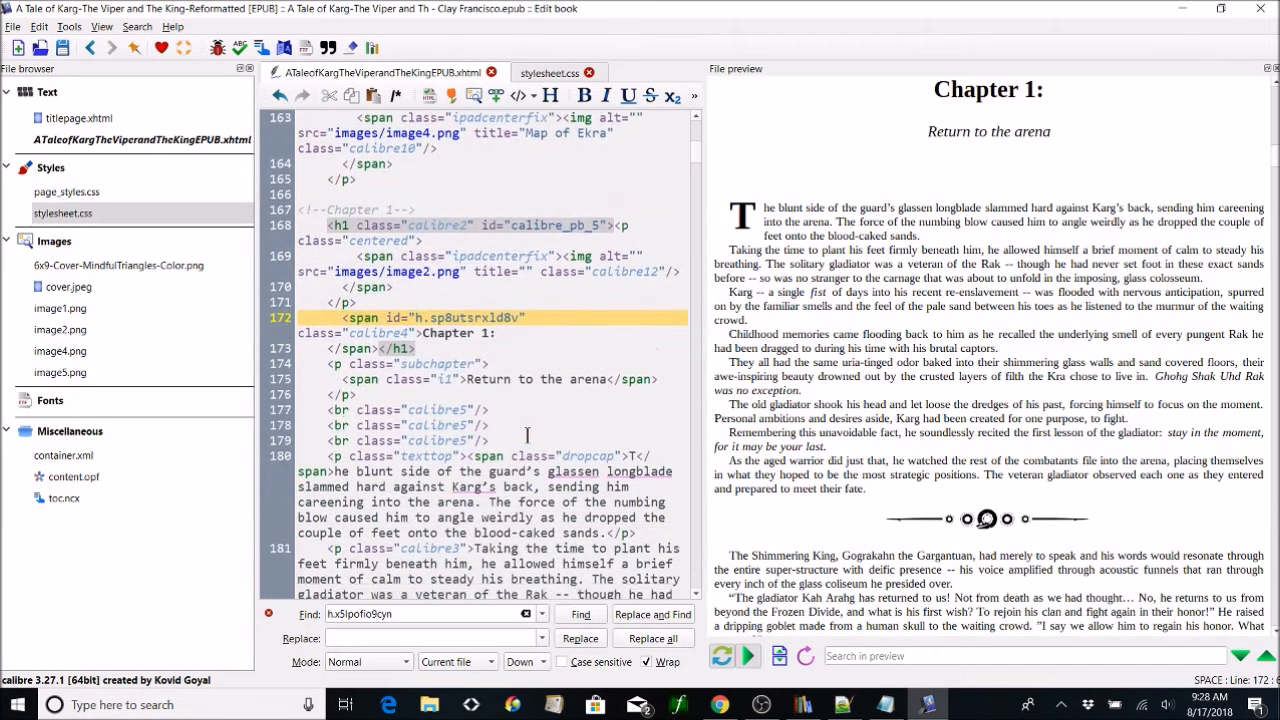
{"action": "scroll", "coordinate": [527, 435], "scroll_direction": "down", "scroll_amount": 1}
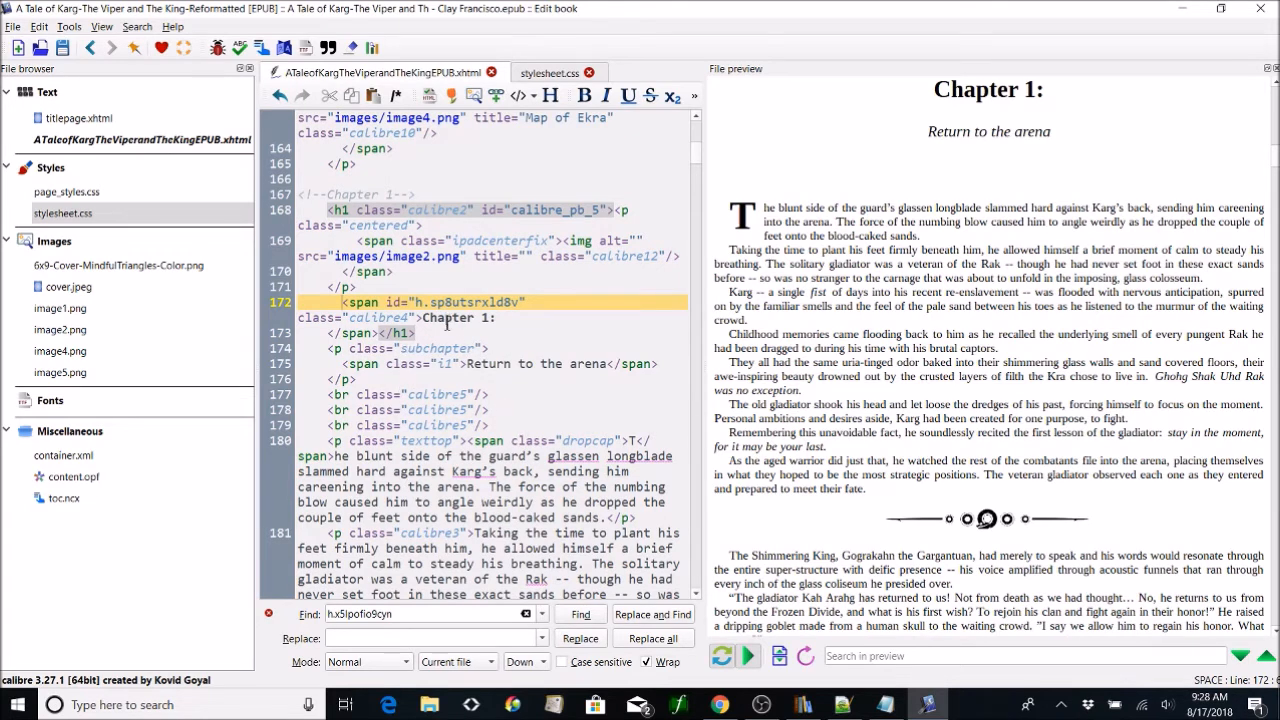
Step: Paste chapter1andaHalf on its own line above the Chapter 1 comment, leaving the Chapter 1 heading's code spacing as it was
{"action": "left_click", "coordinate": [428, 283]}
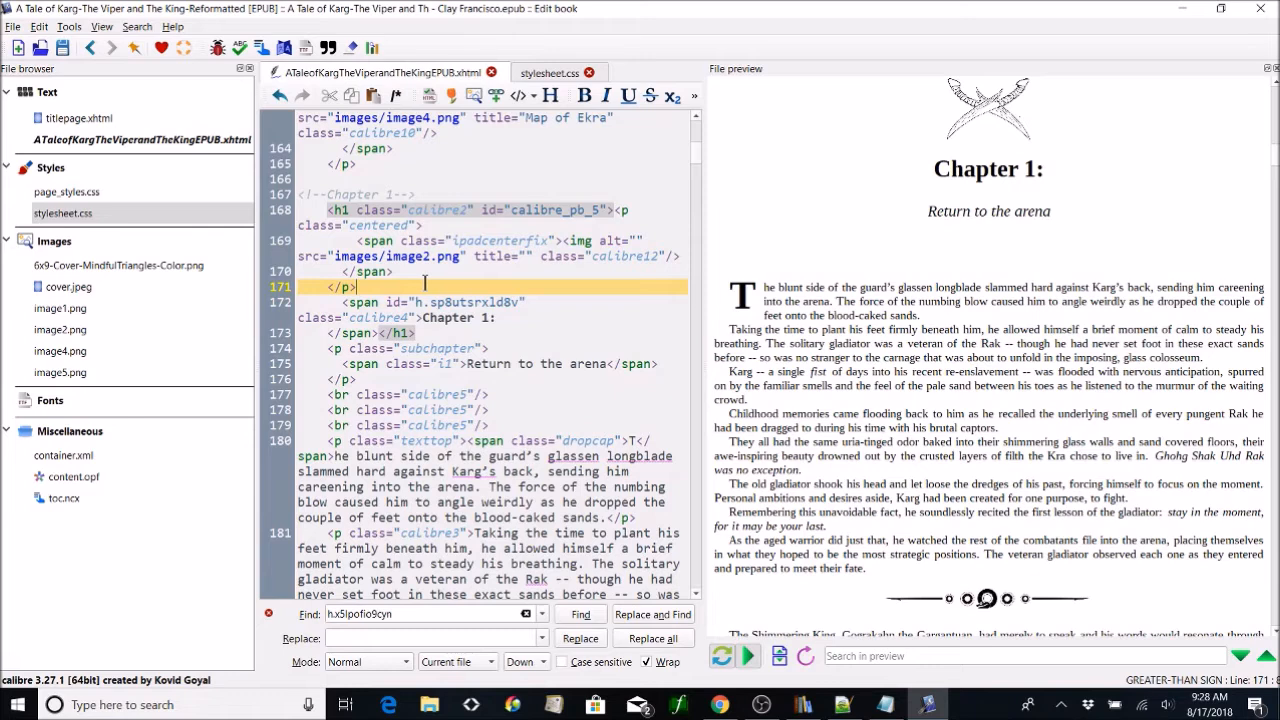
{"action": "key", "text": "Return"}
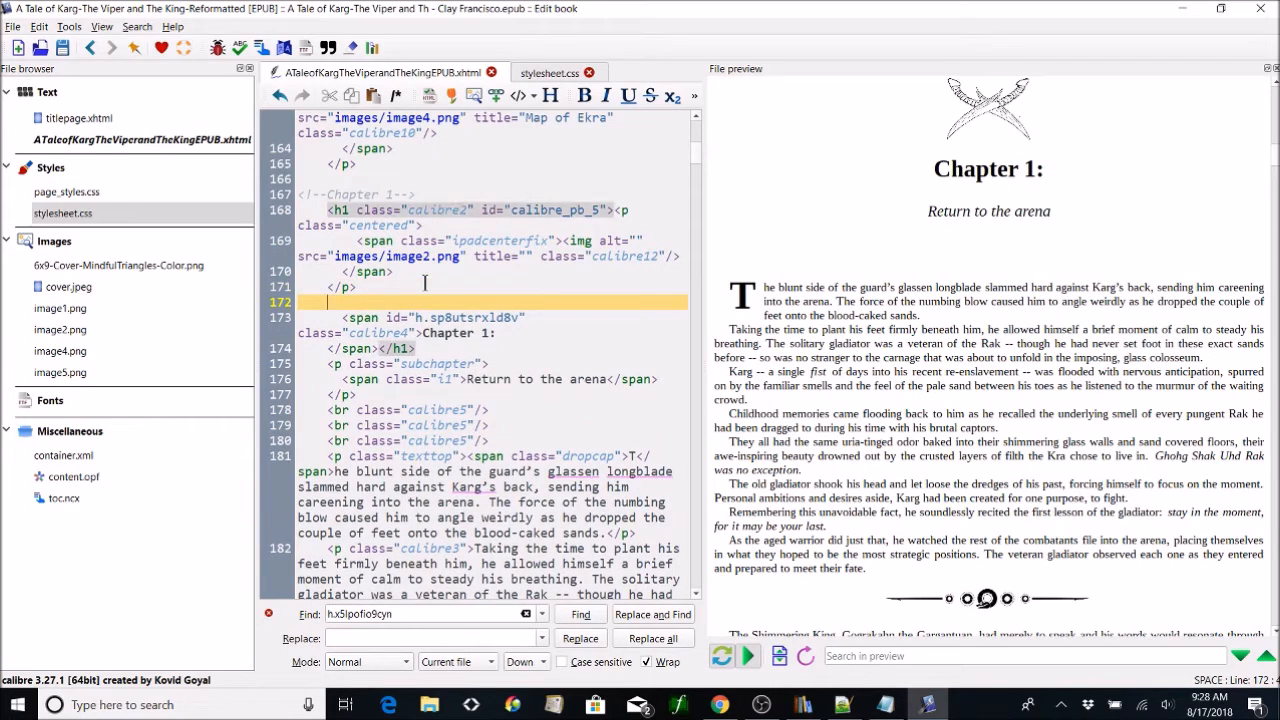
{"action": "left_click", "coordinate": [400, 178]}
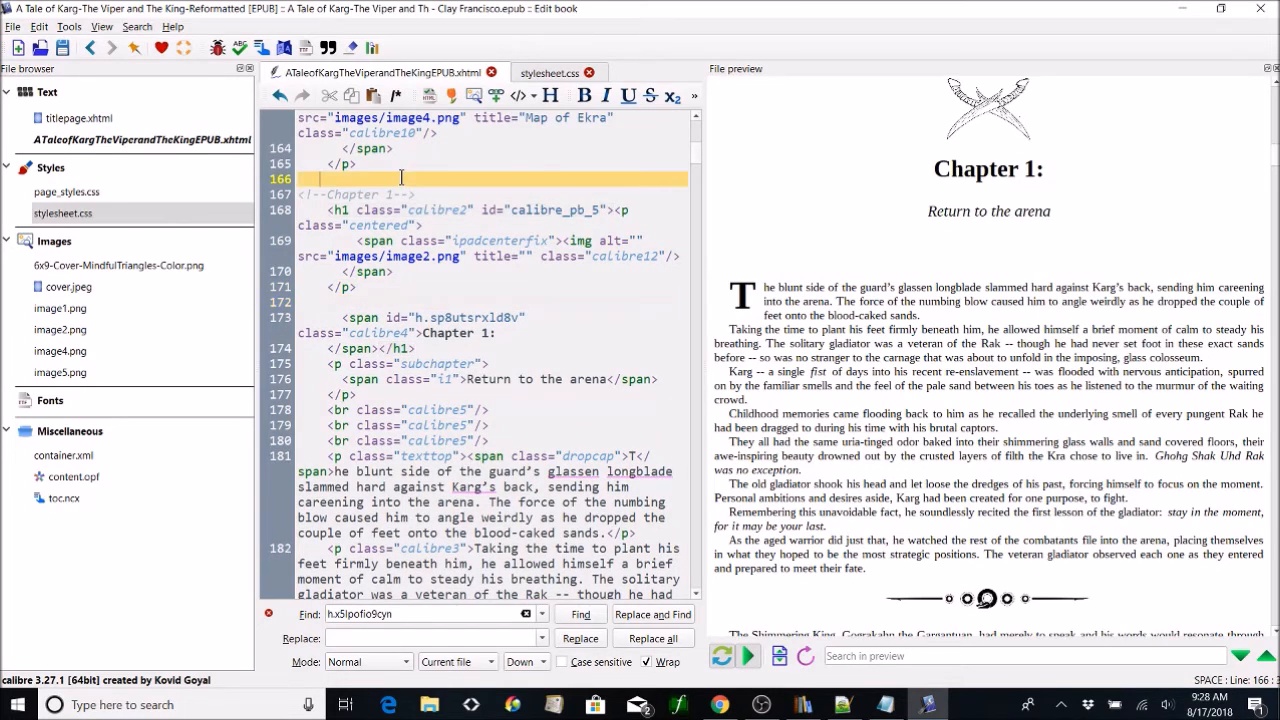
{"action": "key", "text": "Return"}
{"action": "key", "text": "Return"}
{"action": "key", "text": "Up"}
{"action": "key", "text": "ctrl+v"}
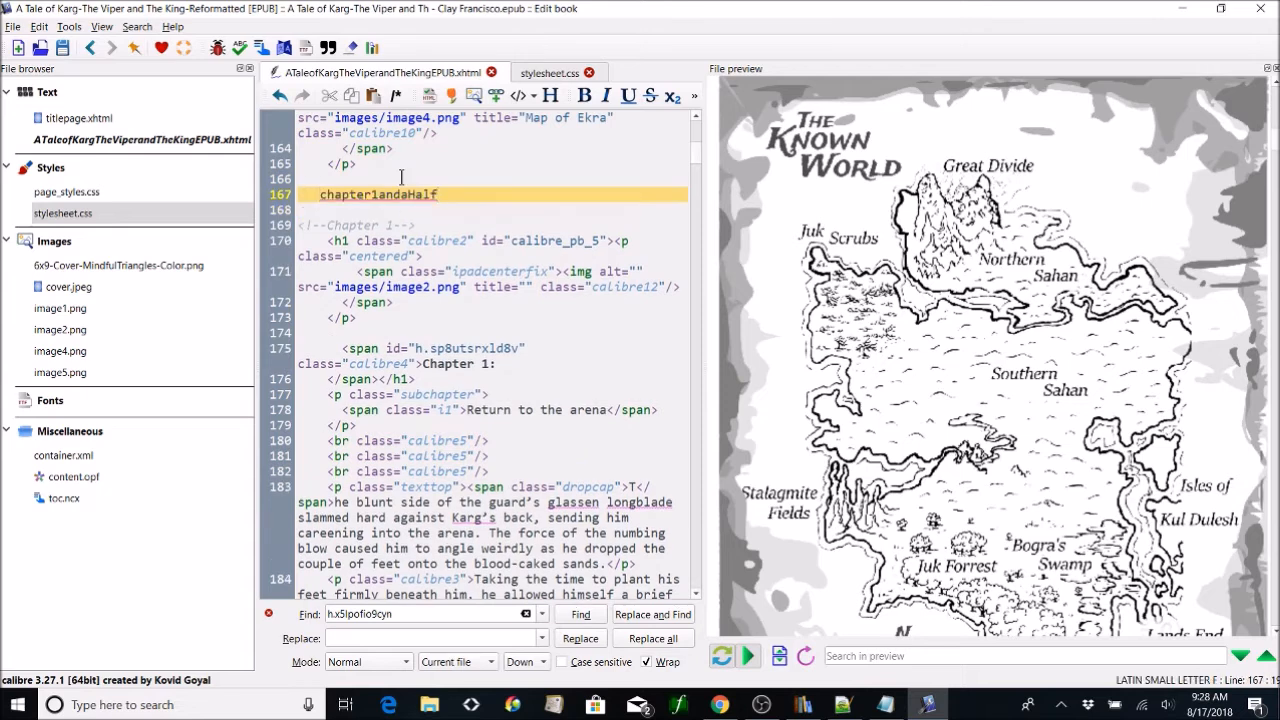
{"action": "left_click", "coordinate": [321, 194]}
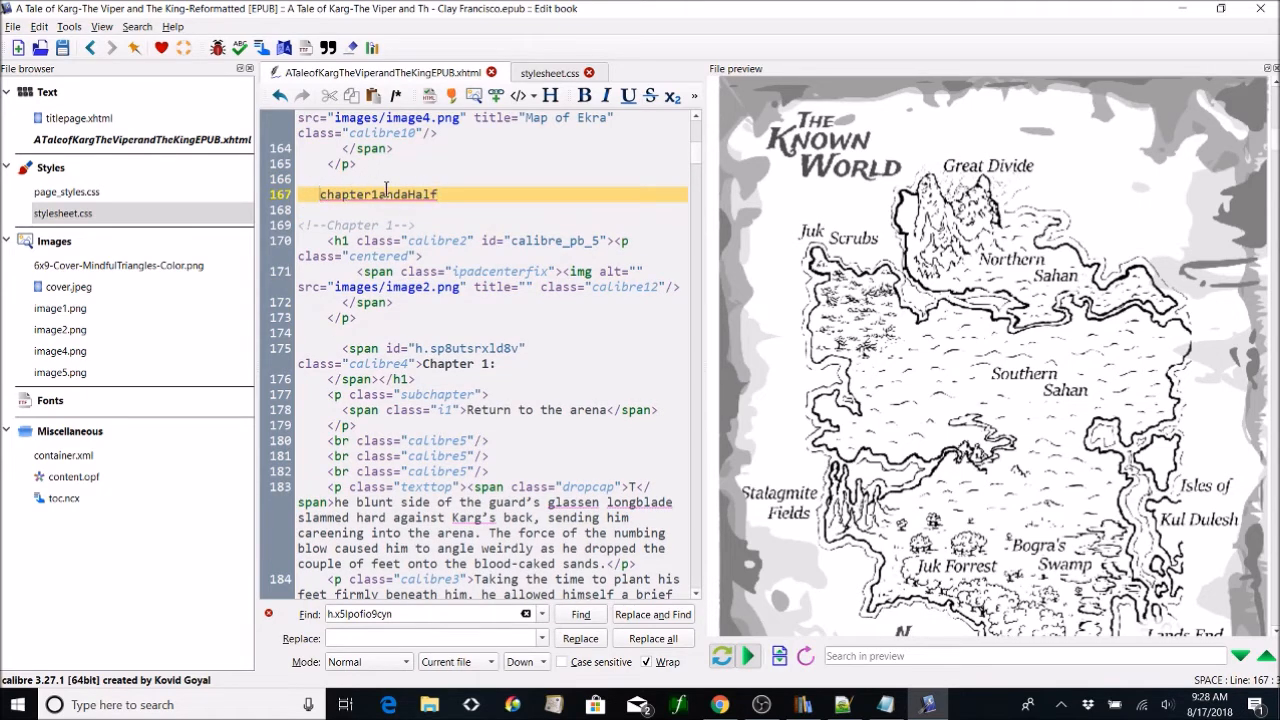
{"action": "left_click", "coordinate": [321, 342]}
{"action": "key", "text": "BackSpace"}
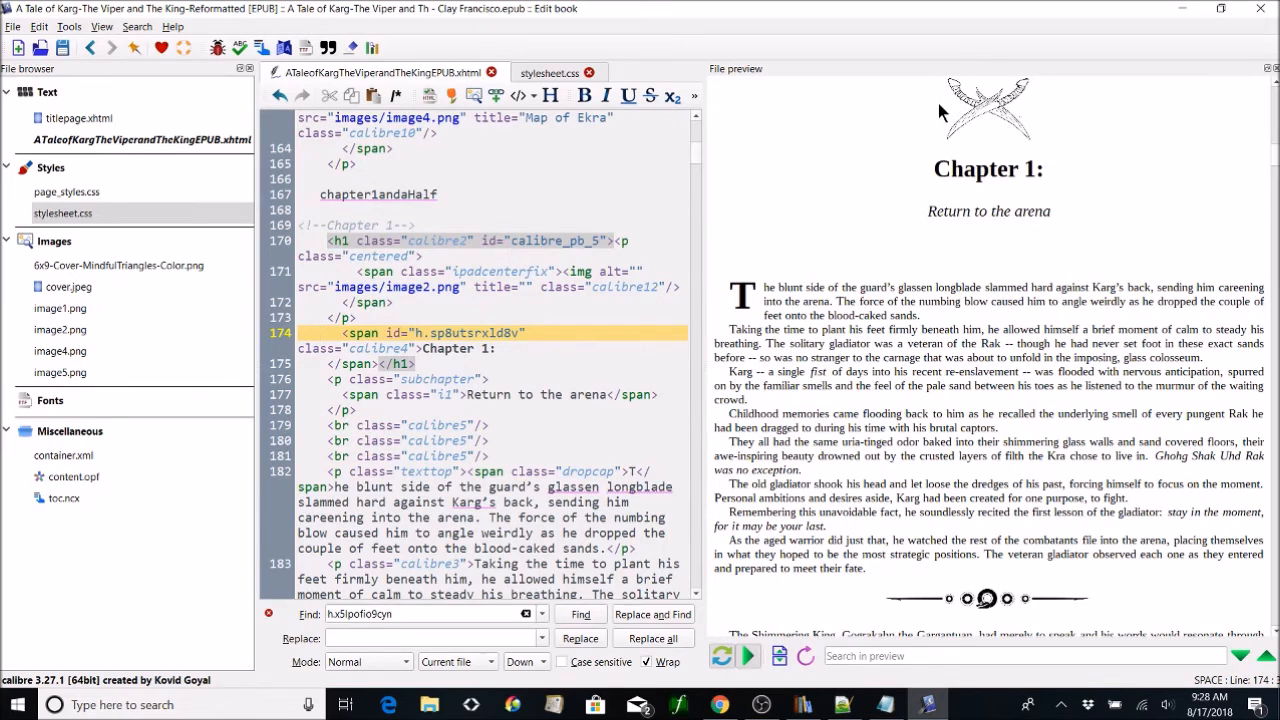
Step: Locate the Chapter 1 emblem and heading in the code from the preview, and cut the chapter1andaHalf text from line 167
{"action": "left_click", "coordinate": [988, 118]}
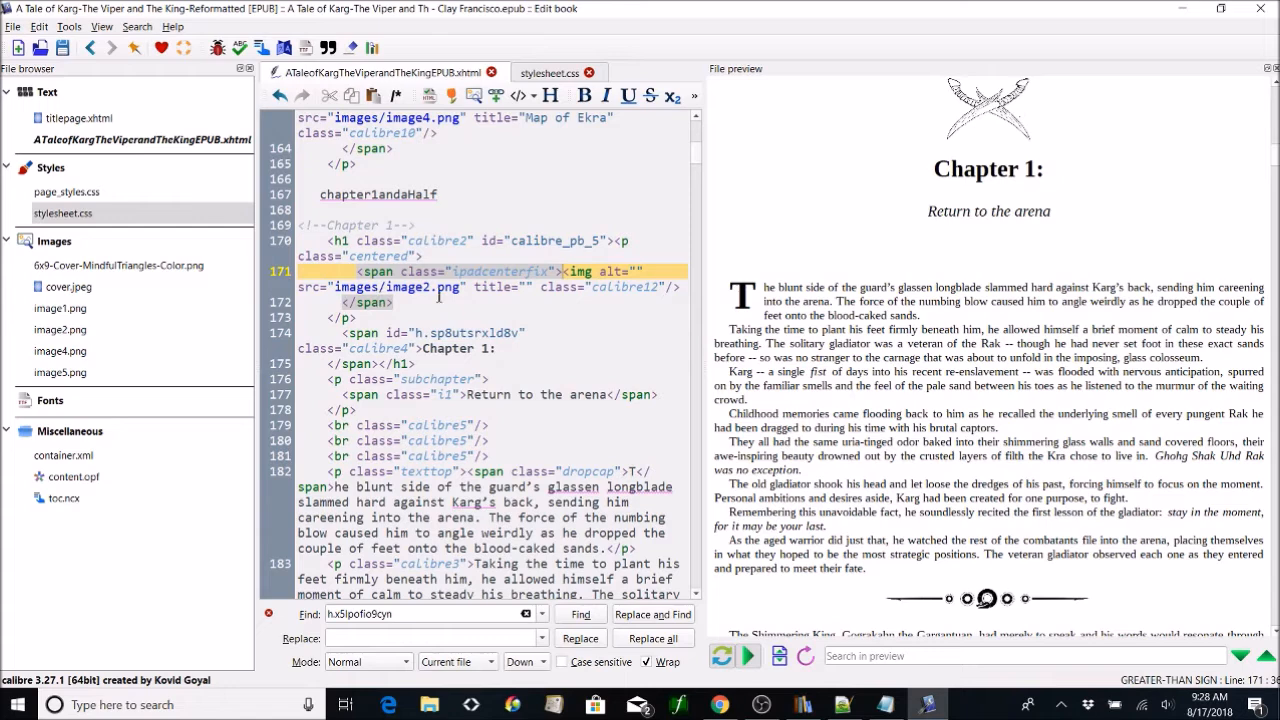
{"action": "left_click", "coordinate": [980, 172]}
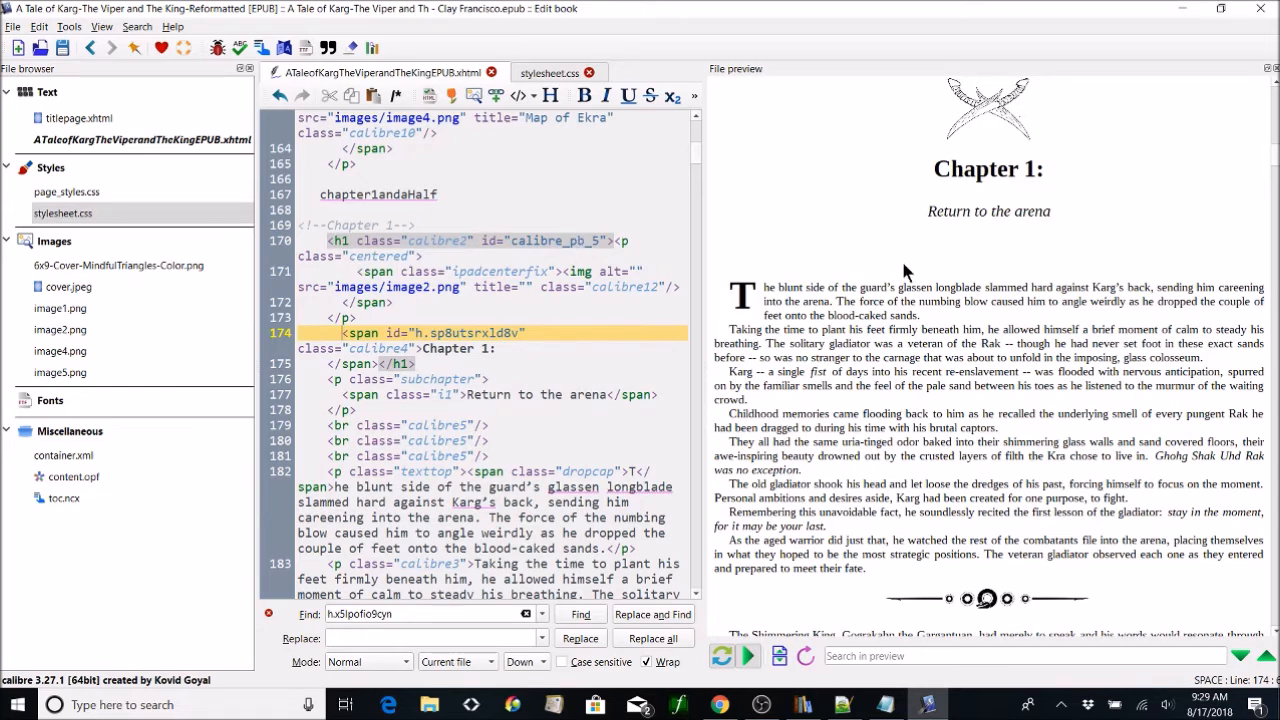
{"action": "scroll", "coordinate": [900, 263], "scroll_direction": "down", "scroll_amount": 3}
{"action": "scroll", "coordinate": [900, 263], "scroll_direction": "down", "scroll_amount": 4}
{"action": "left_click_drag", "start_coordinate": [437, 194], "coordinate": [289, 192]}
{"action": "key", "text": "ctrl+c"}
{"action": "key", "text": "Delete"}
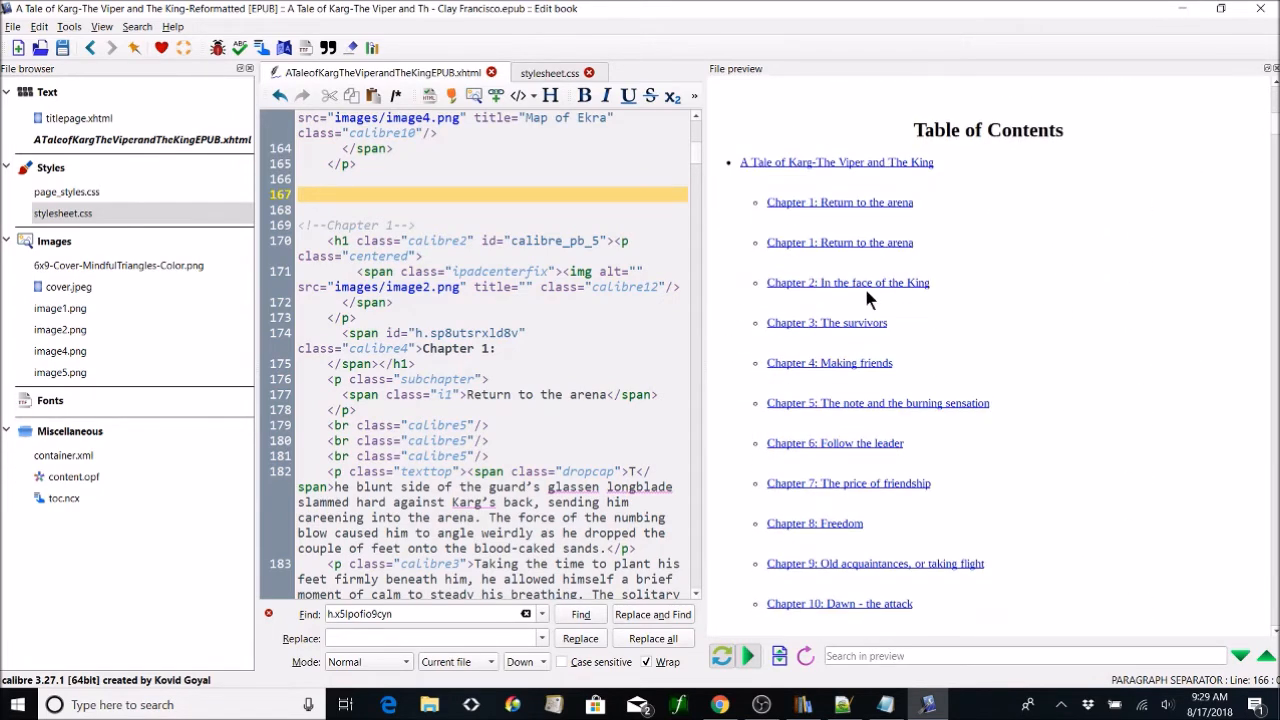
Step: Follow the Chapter 2 contents link in the preview and jump from its heading to the matching code
{"action": "left_click", "coordinate": [866, 290]}
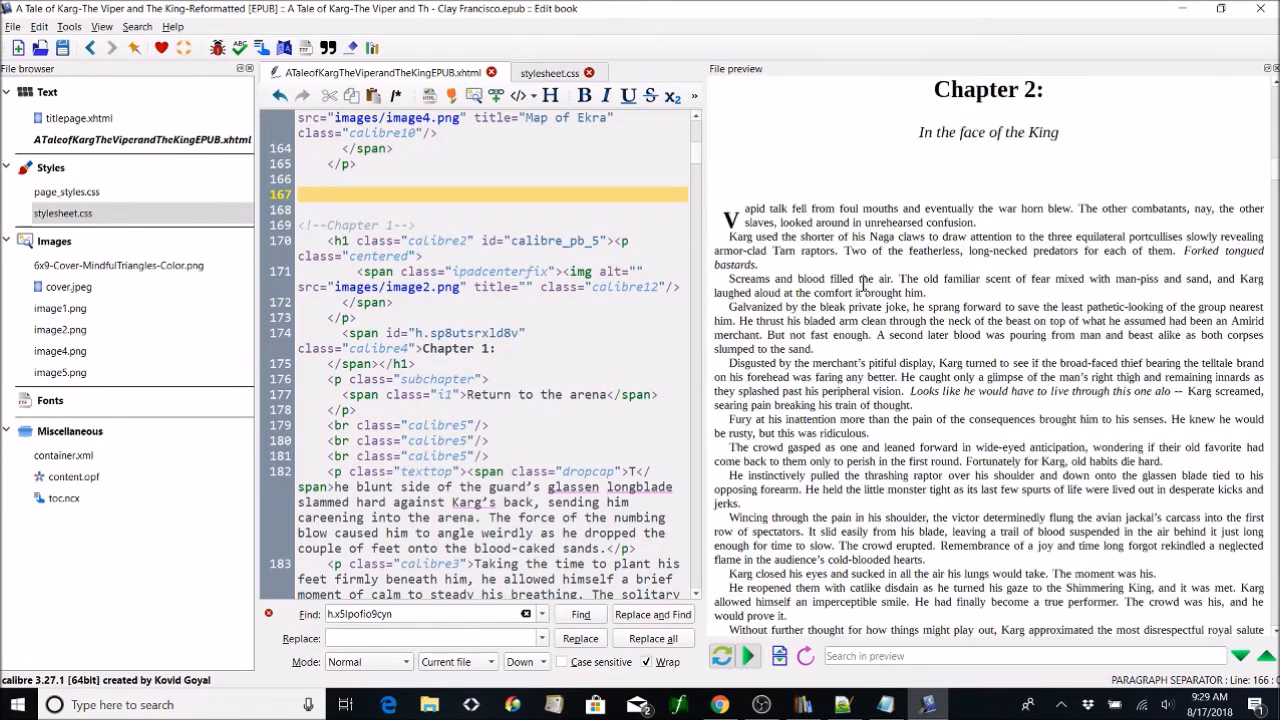
{"action": "double_click", "coordinate": [969, 88]}
{"action": "left_click", "coordinate": [448, 546]}
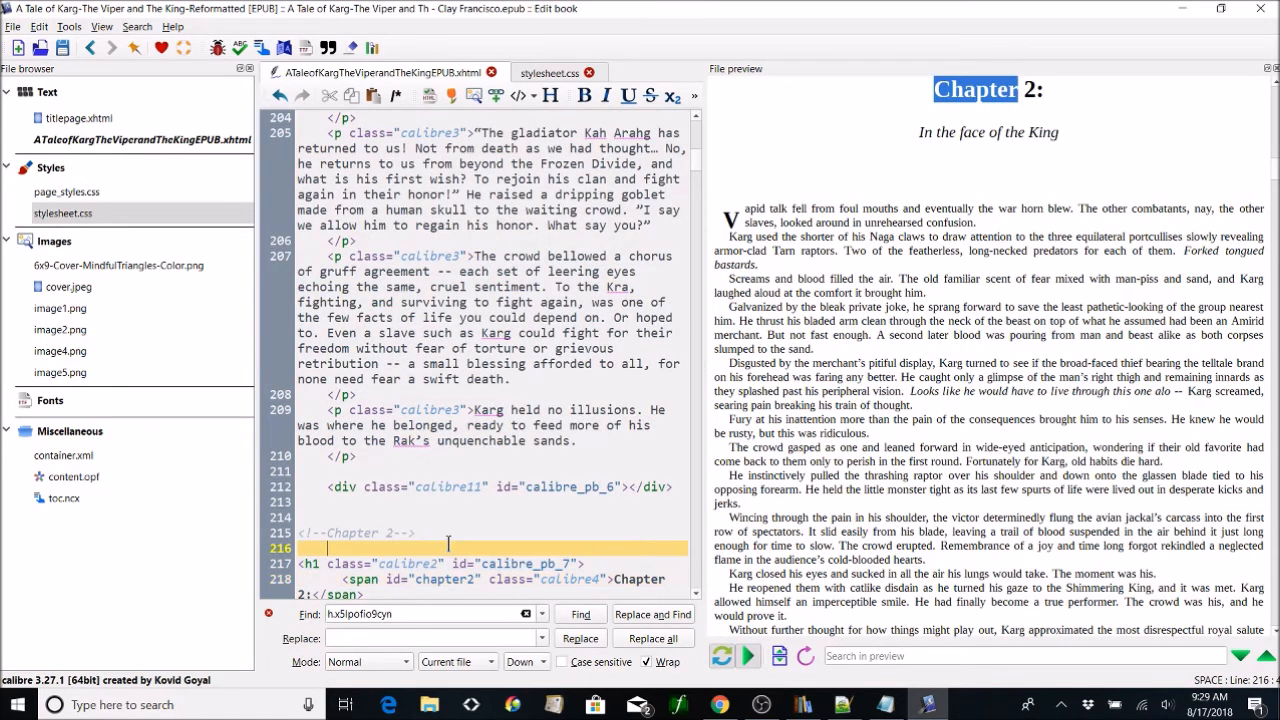
Step: Examine the h1 and span tags of the Chapter 2 heading and the code around them
{"action": "scroll", "coordinate": [448, 546], "scroll_direction": "down", "scroll_amount": 5}
{"action": "left_click_drag", "start_coordinate": [300, 349], "coordinate": [617, 347]}
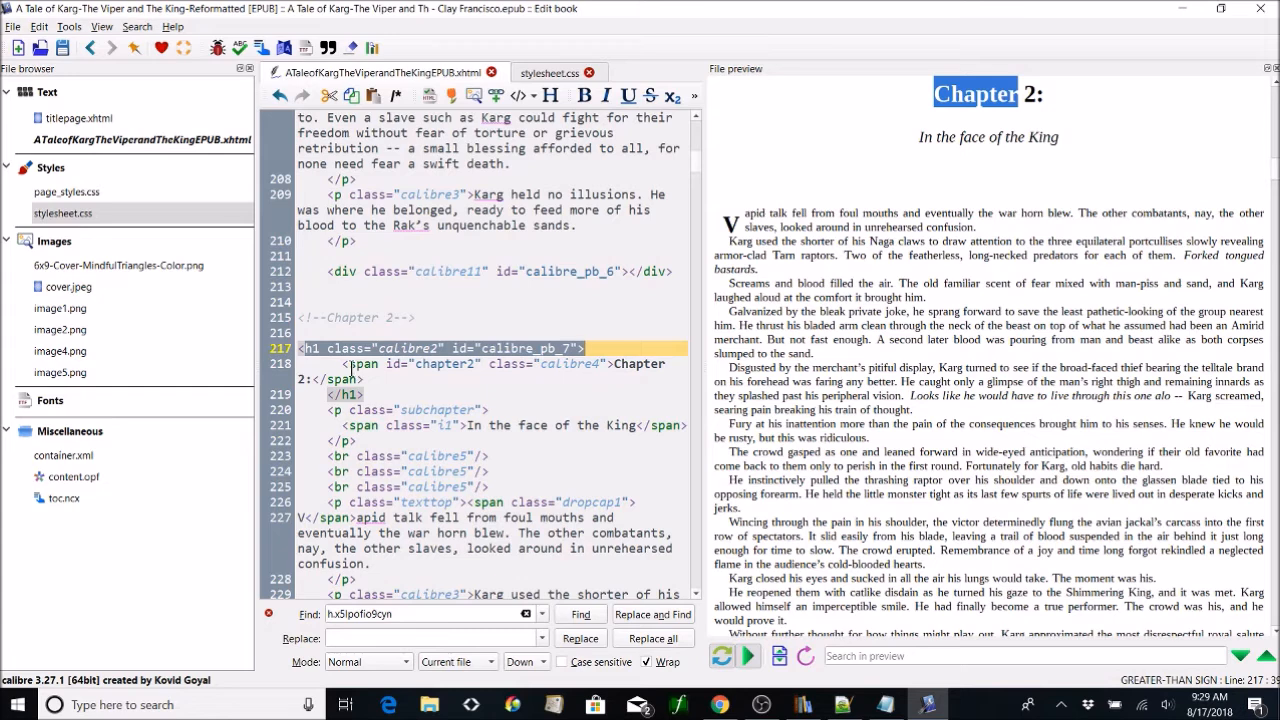
{"action": "left_click_drag", "start_coordinate": [347, 366], "coordinate": [607, 363]}
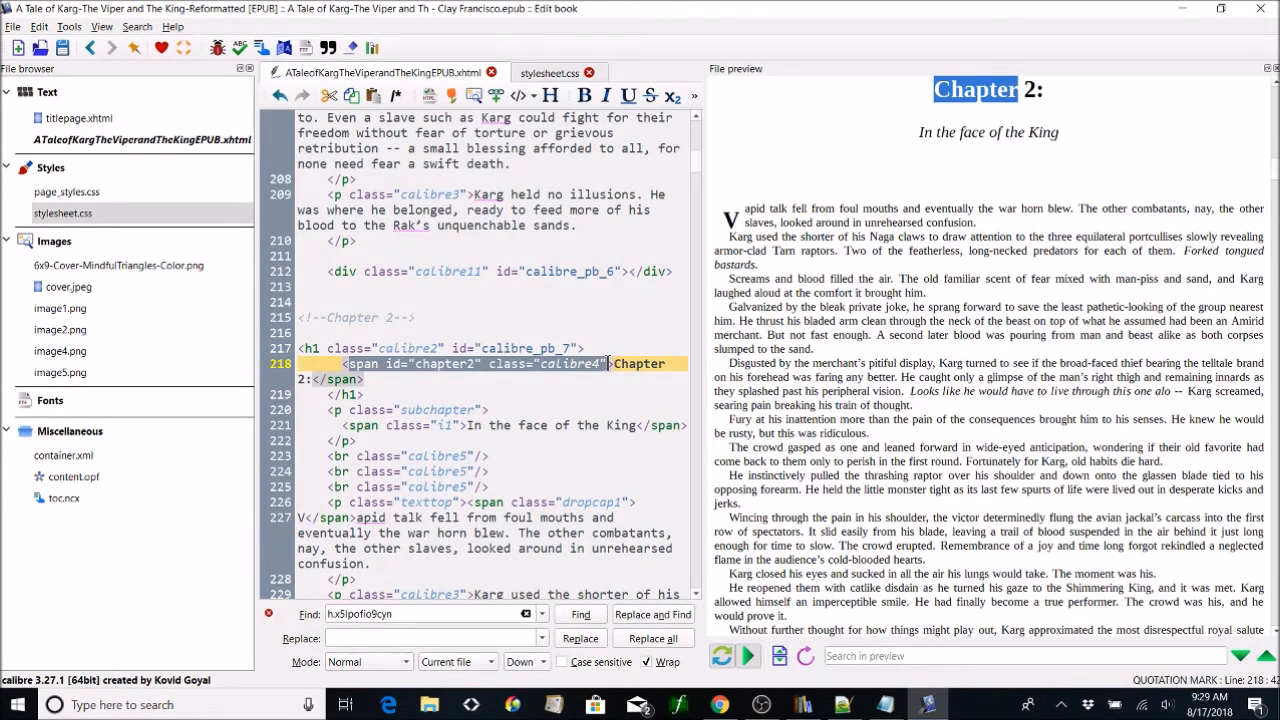
{"action": "left_click", "coordinate": [520, 389]}
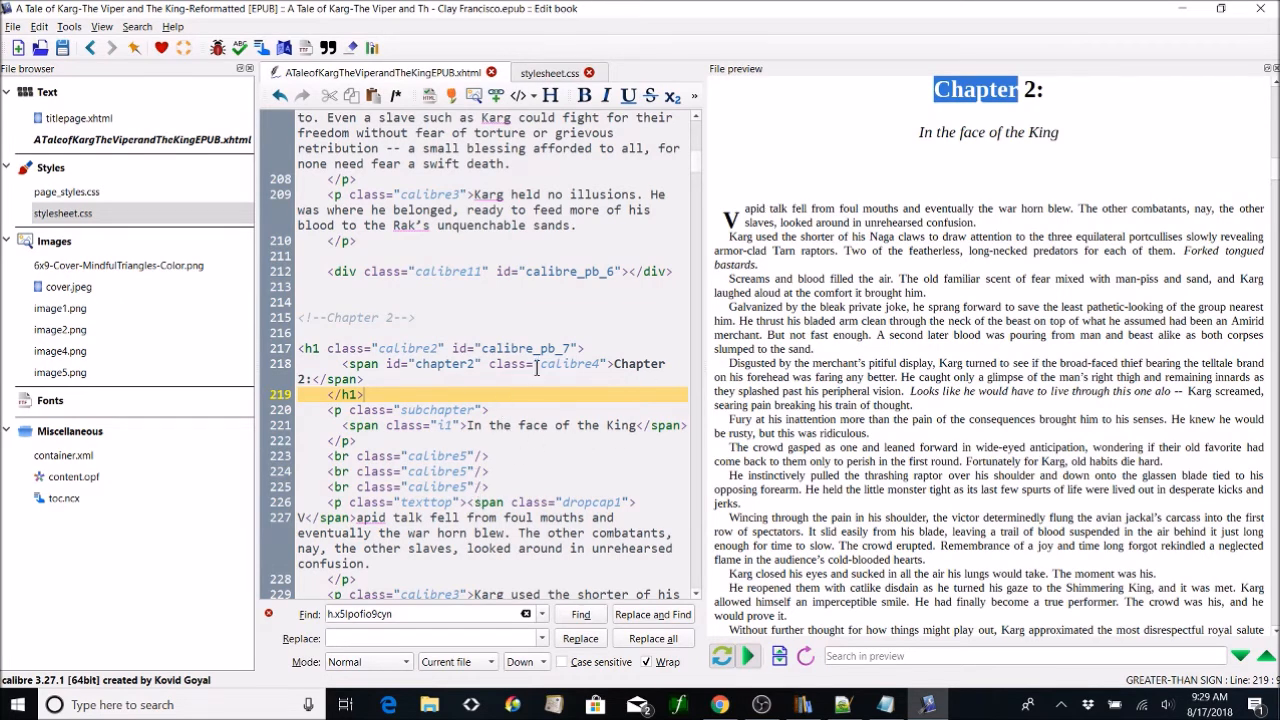
{"action": "left_click", "coordinate": [577, 345]}
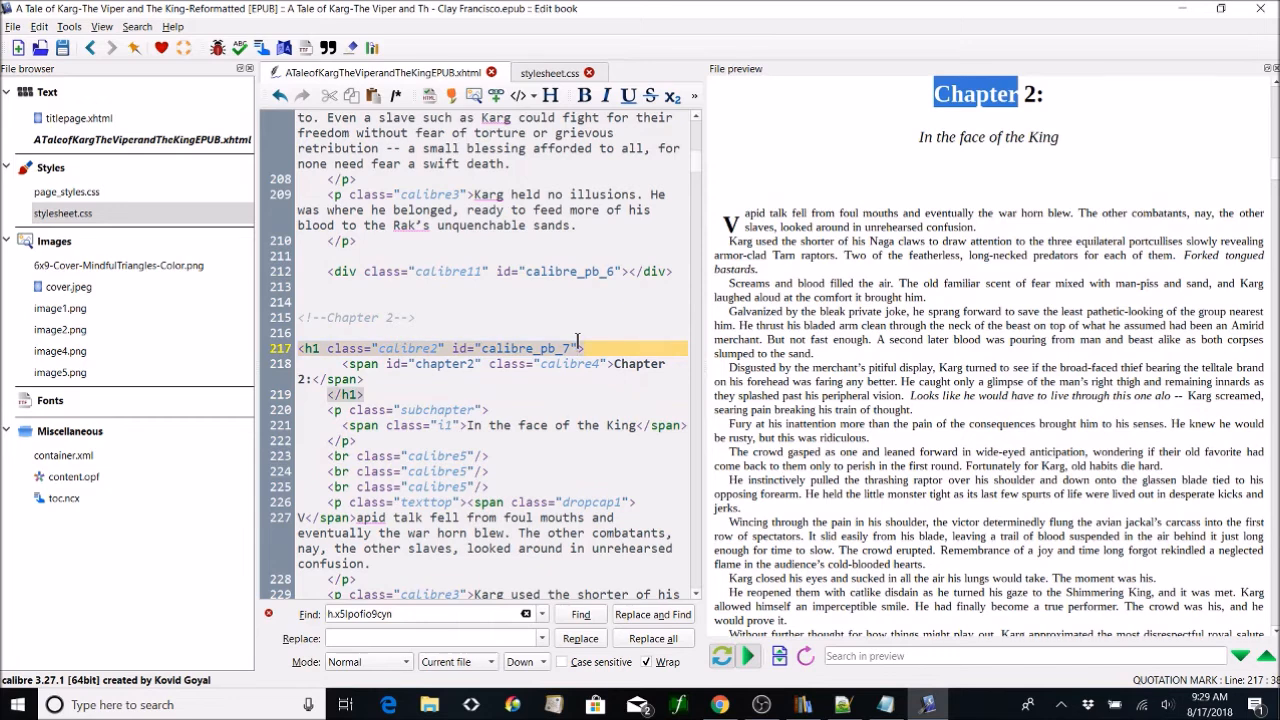
{"action": "left_click", "coordinate": [985, 97]}
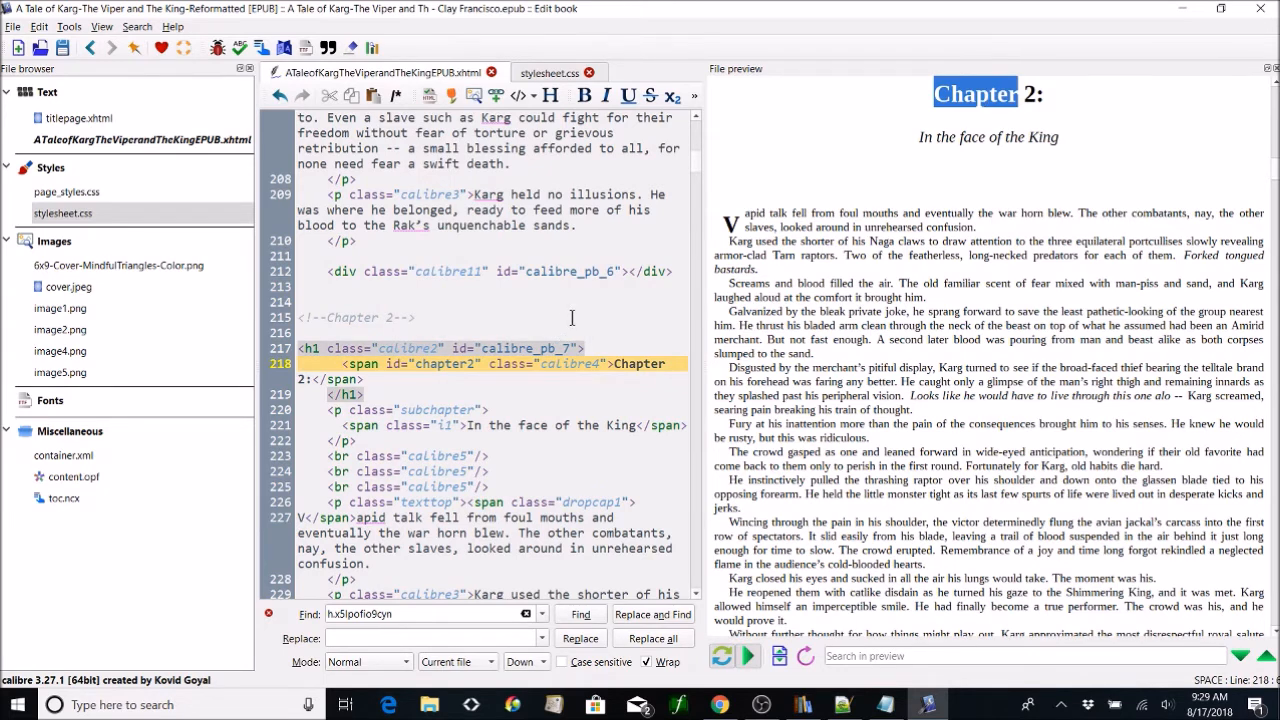
{"action": "scroll", "coordinate": [577, 318], "scroll_direction": "up", "scroll_amount": 3}
{"action": "scroll", "coordinate": [577, 318], "scroll_direction": "down", "scroll_amount": 5}
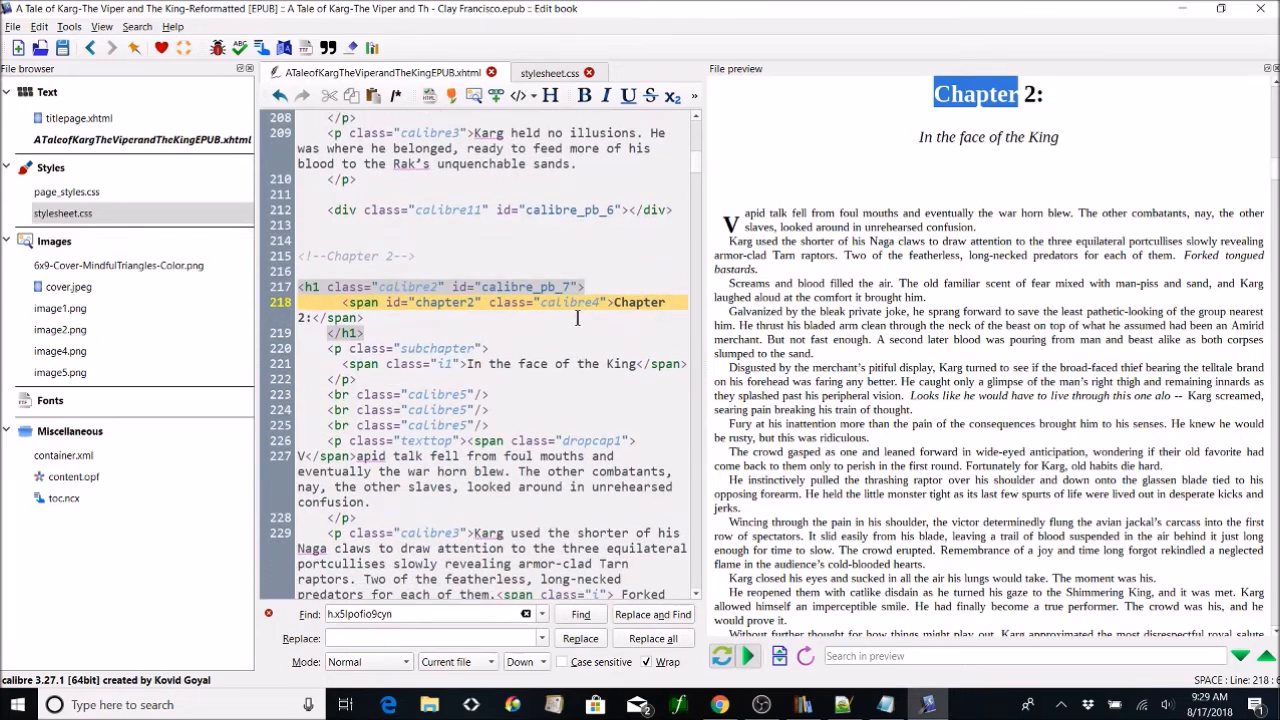
{"action": "scroll", "coordinate": [577, 318], "scroll_direction": "down", "scroll_amount": 7}
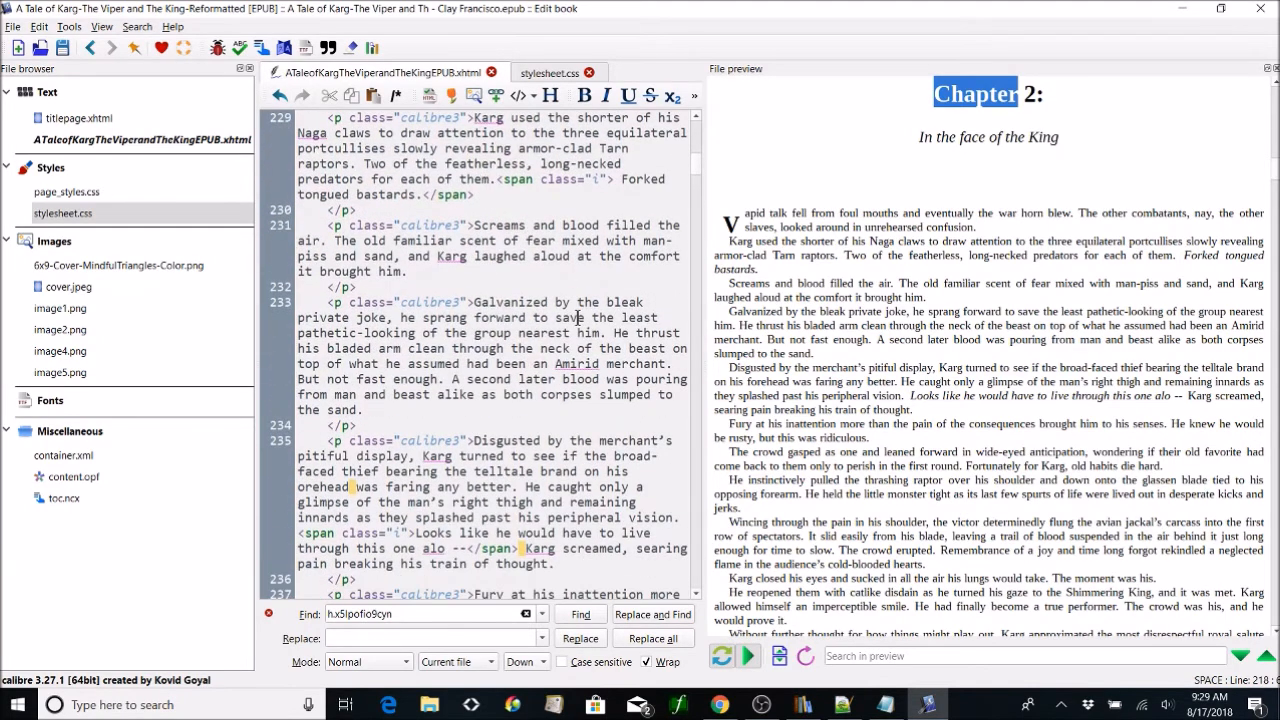
{"action": "scroll", "coordinate": [577, 318], "scroll_direction": "up", "scroll_amount": 7}
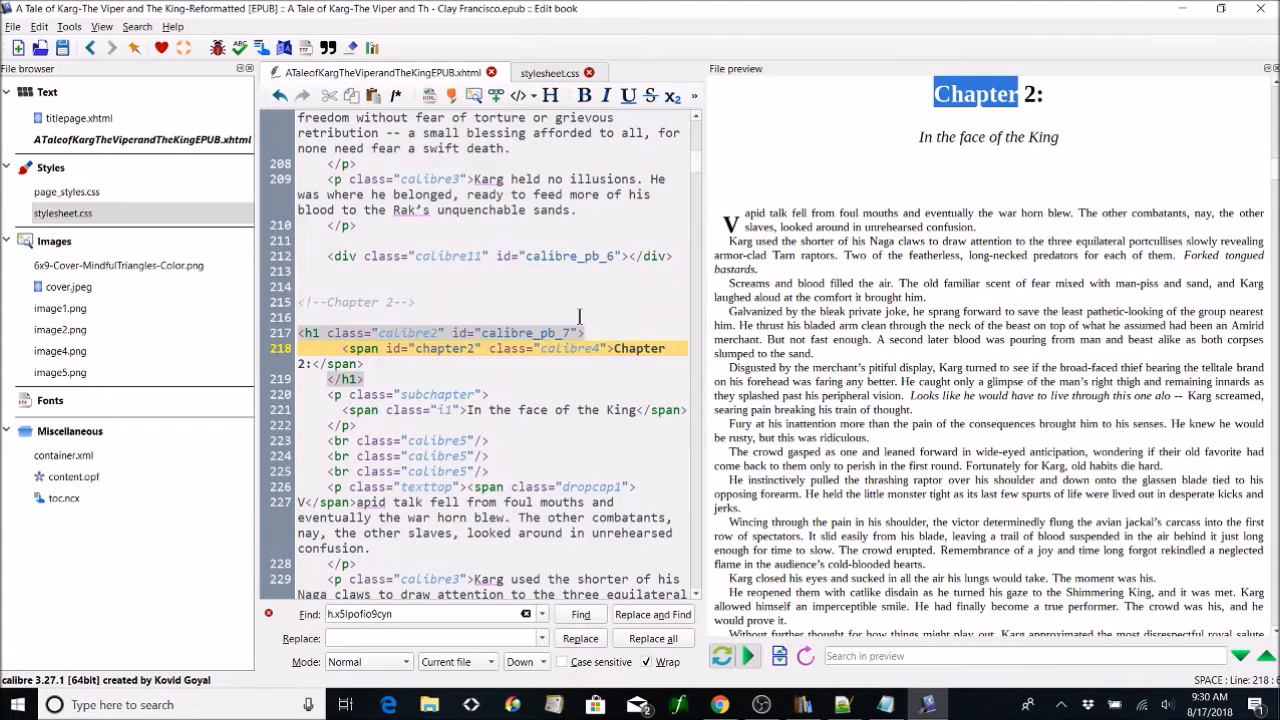
{"action": "scroll", "coordinate": [578, 317], "scroll_direction": "up", "scroll_amount": 1}
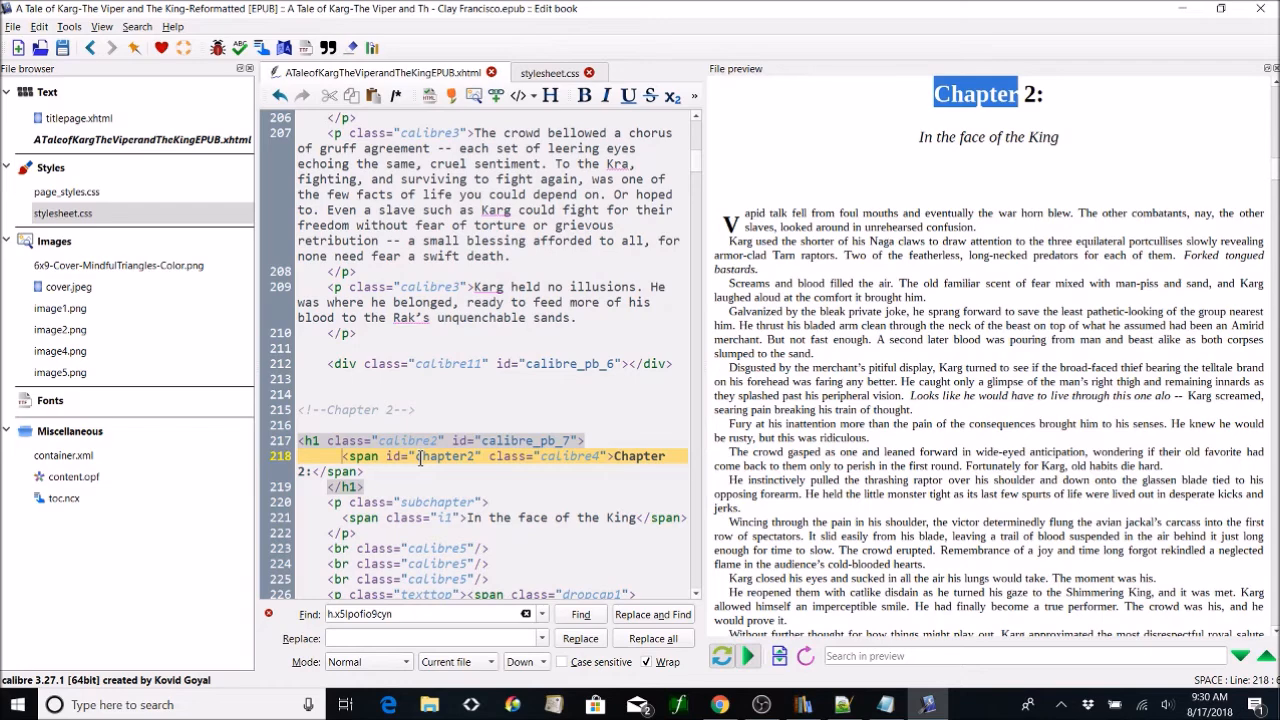
Step: Paste chapter1andaHalf above the Chapter 2 comment and copy the code from that comment through the closing p tag on line 230
{"action": "left_click", "coordinate": [368, 392]}
{"action": "key", "text": "ctrl+v"}
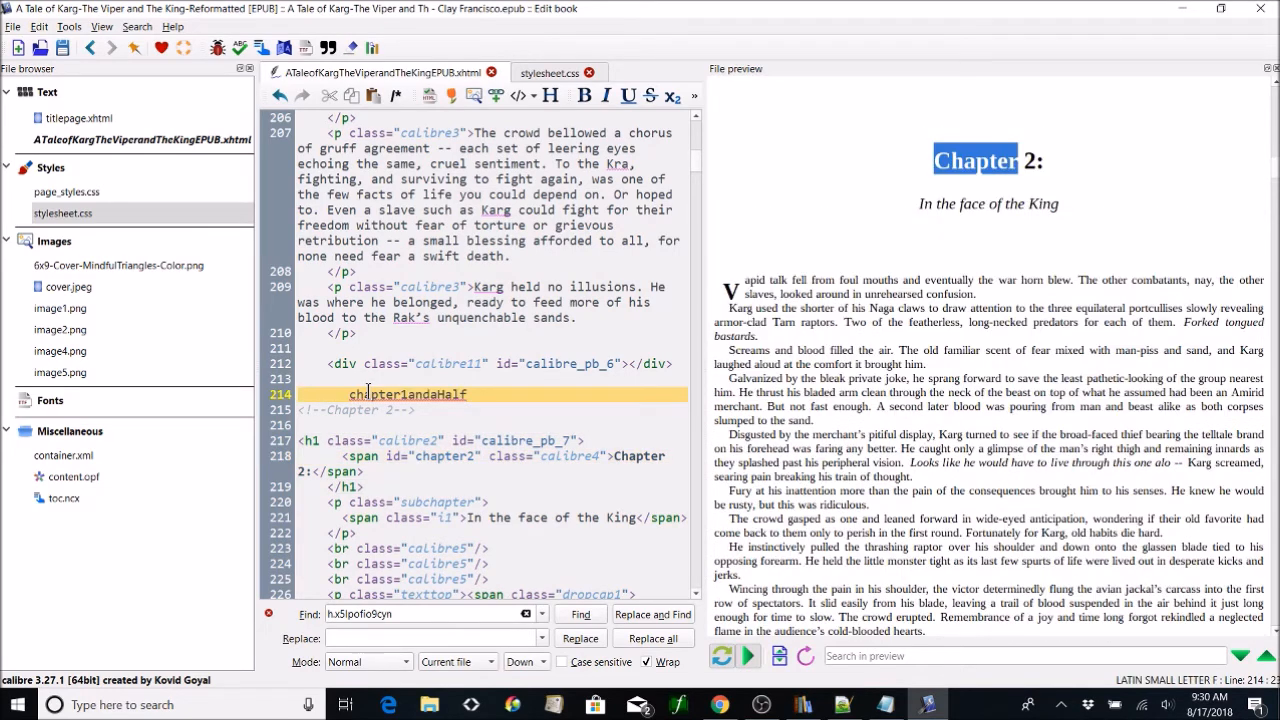
{"action": "scroll", "coordinate": [359, 380], "scroll_direction": "down", "scroll_amount": 4}
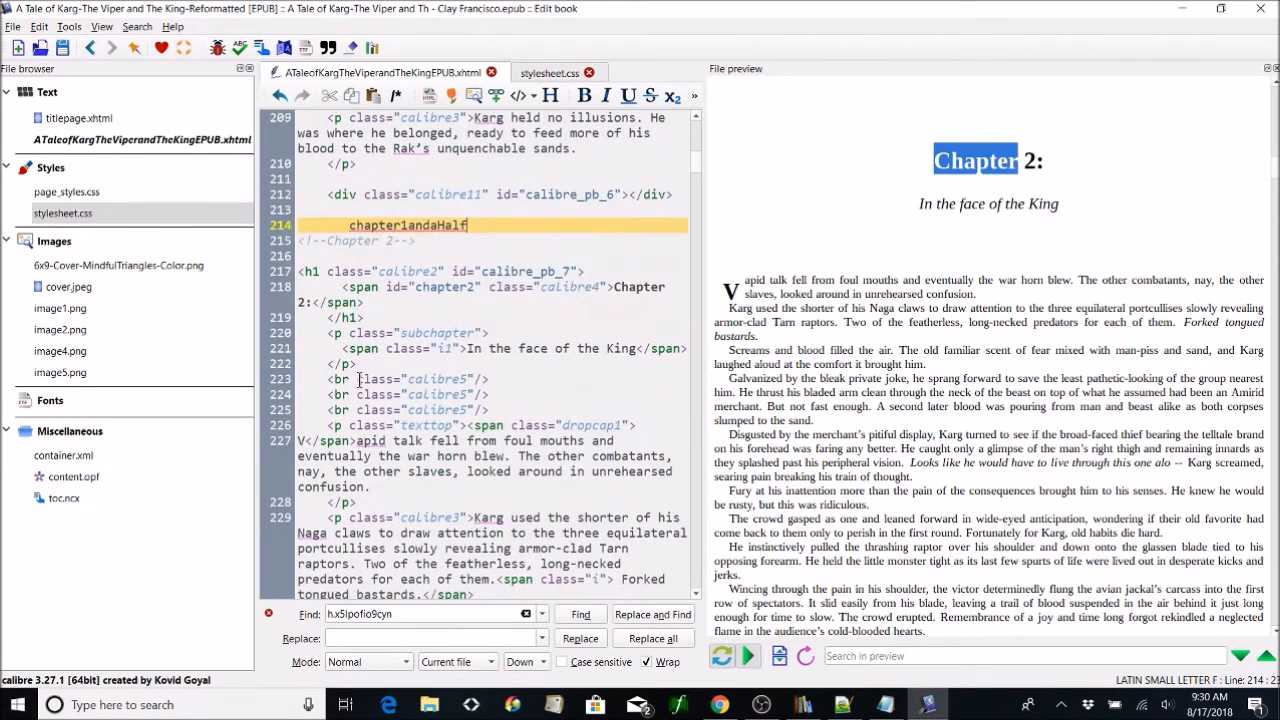
{"action": "left_click_drag", "start_coordinate": [298, 241], "coordinate": [530, 498]}
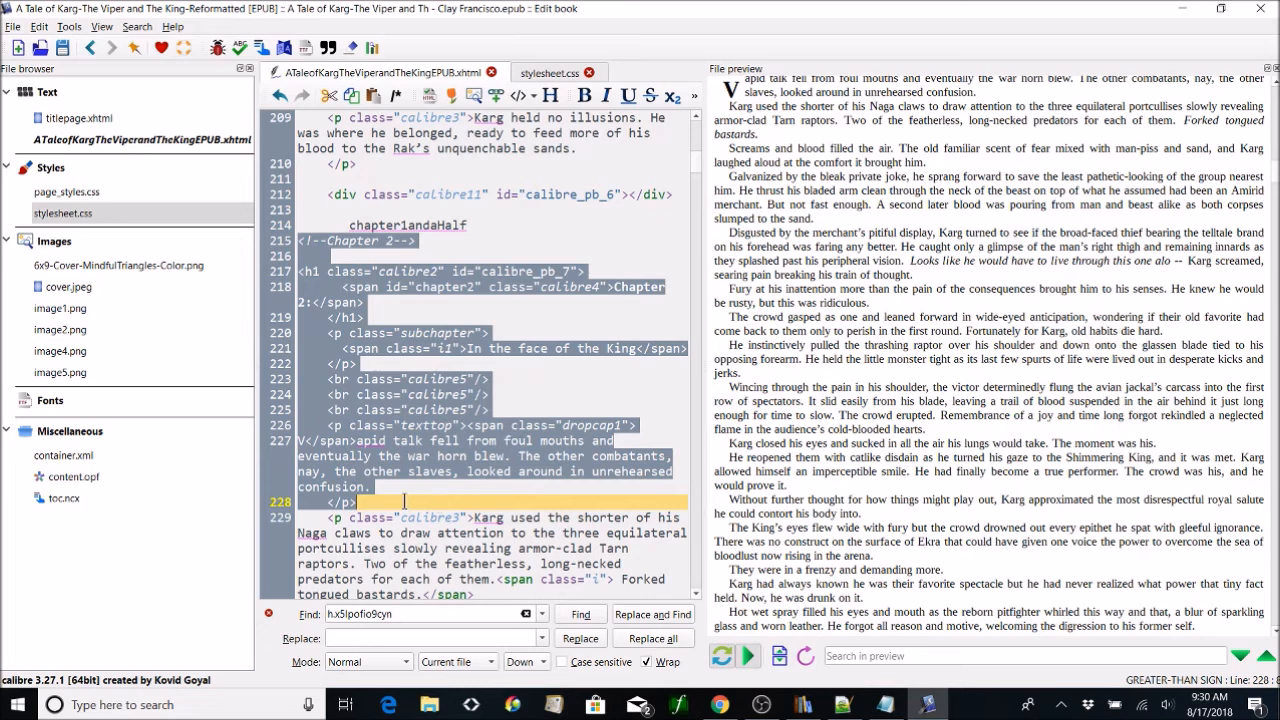
{"action": "key", "text": "shift+Down"}
{"action": "key", "text": "shift+Down"}
{"action": "key", "text": "shift+Down"}
{"action": "key", "text": "shift+Down"}
{"action": "key", "text": "shift+Down"}
{"action": "key", "text": "shift+Down"}
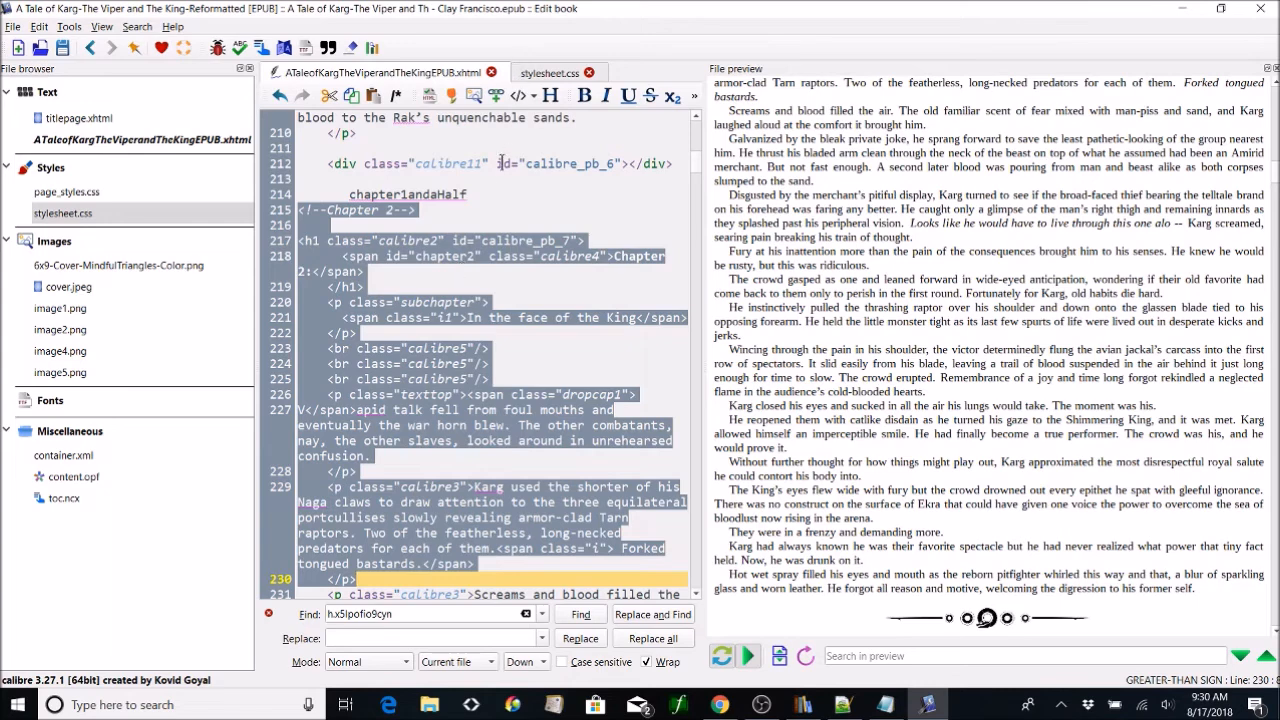
{"action": "scroll", "coordinate": [467, 146], "scroll_direction": "up", "scroll_amount": 3}
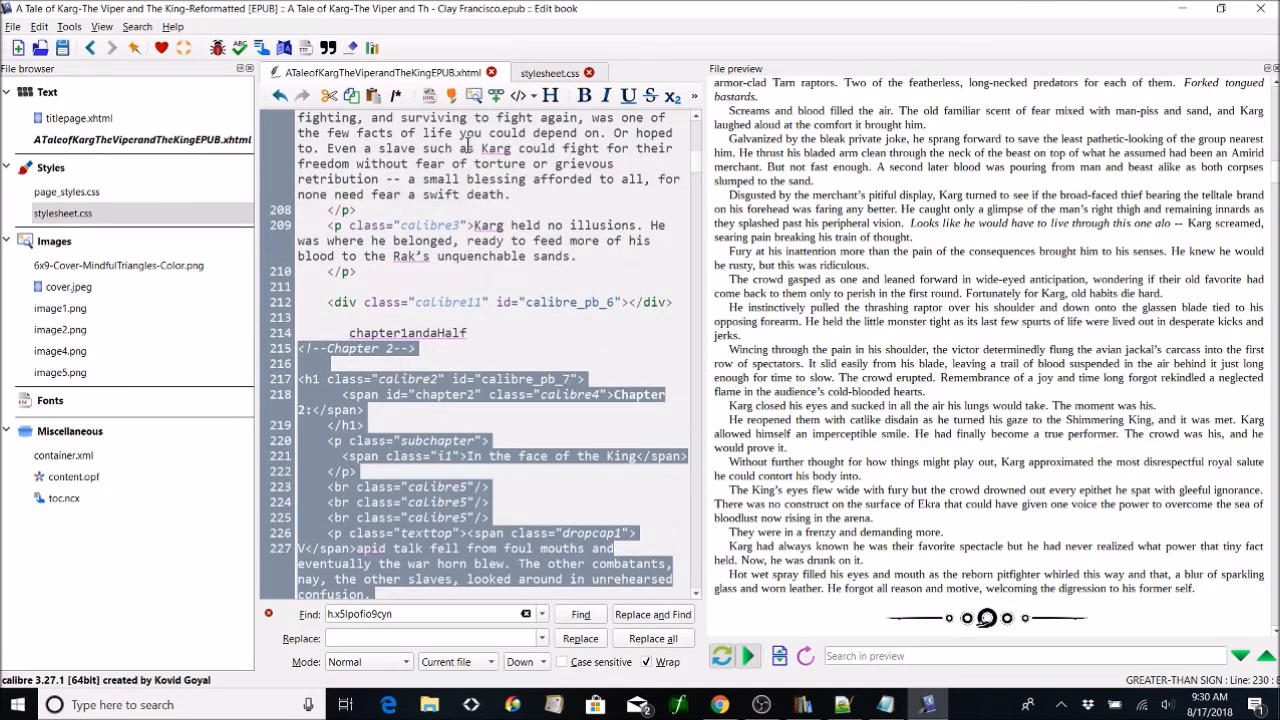
Step: Add blank lines below the calibre_pb_6 div and paste the copied Chapter 2 block there, above the chapter1andaHalf text
{"action": "left_click", "coordinate": [414, 316]}
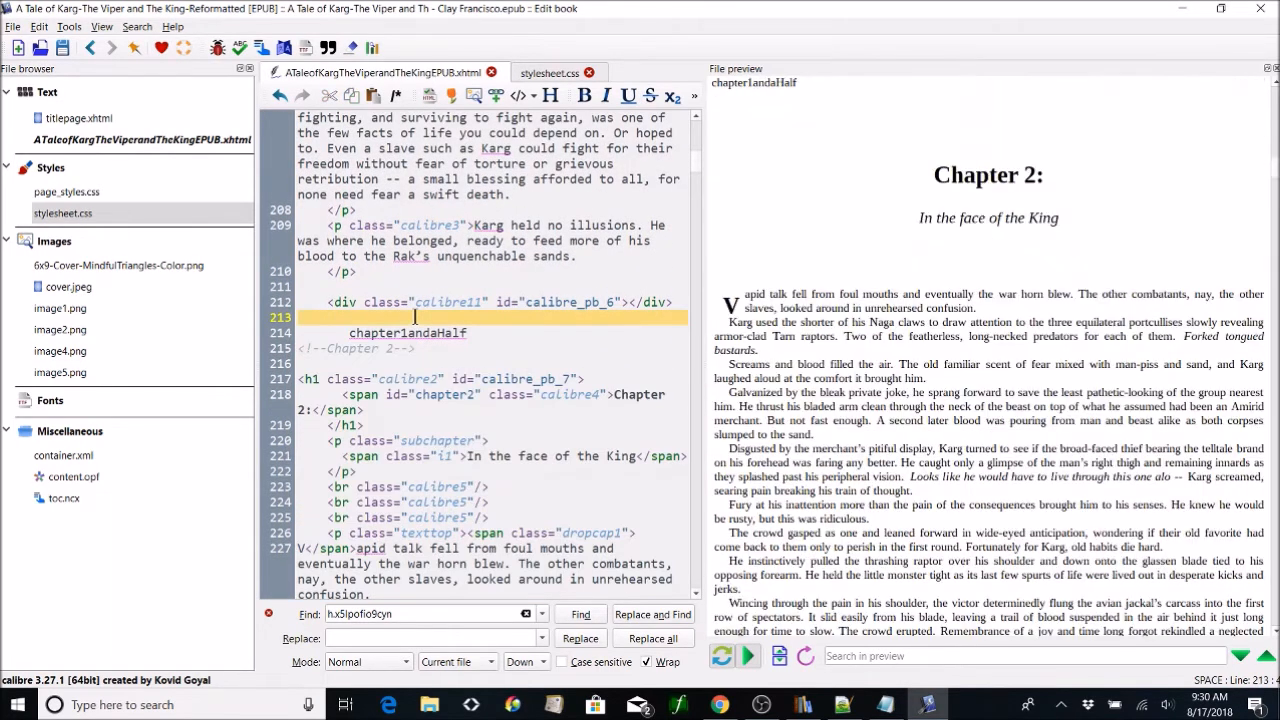
{"action": "key", "text": "Return"}
{"action": "key", "text": "Return"}
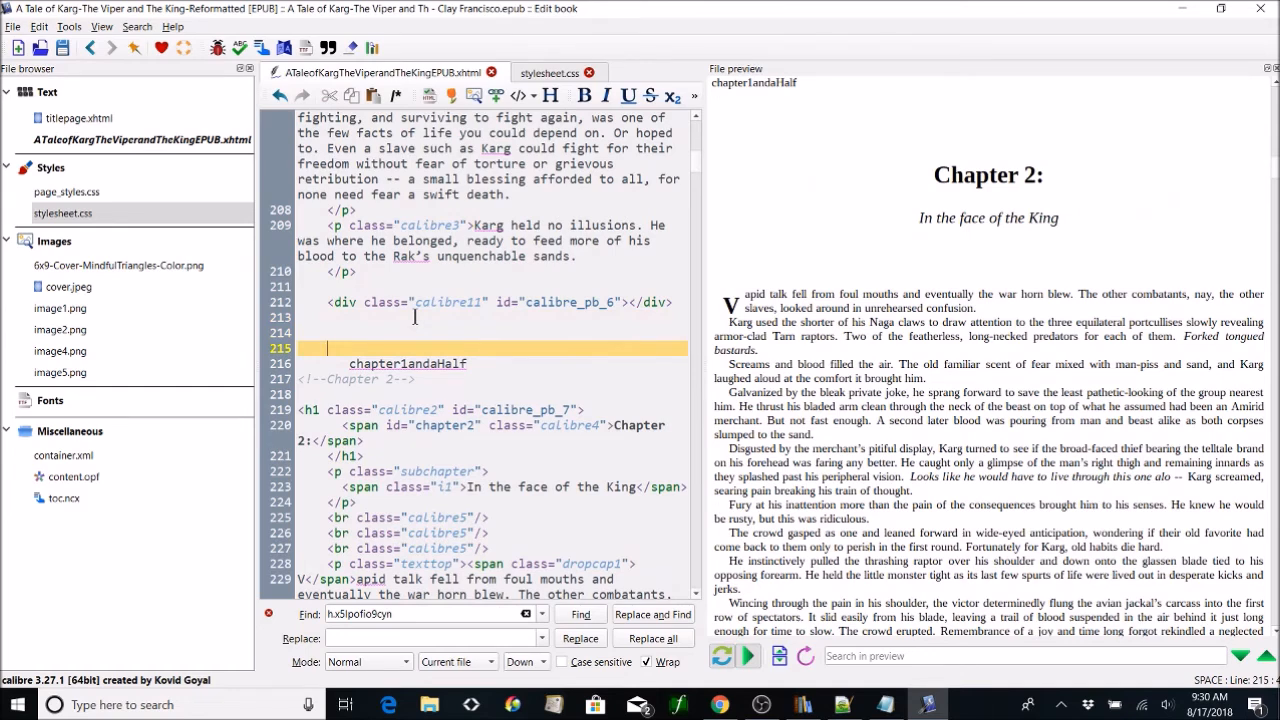
{"action": "key", "text": "Up"}
{"action": "key", "text": "ctrl+z"}
{"action": "key", "text": "ctrl+z"}
{"action": "key", "text": "ctrl+z"}
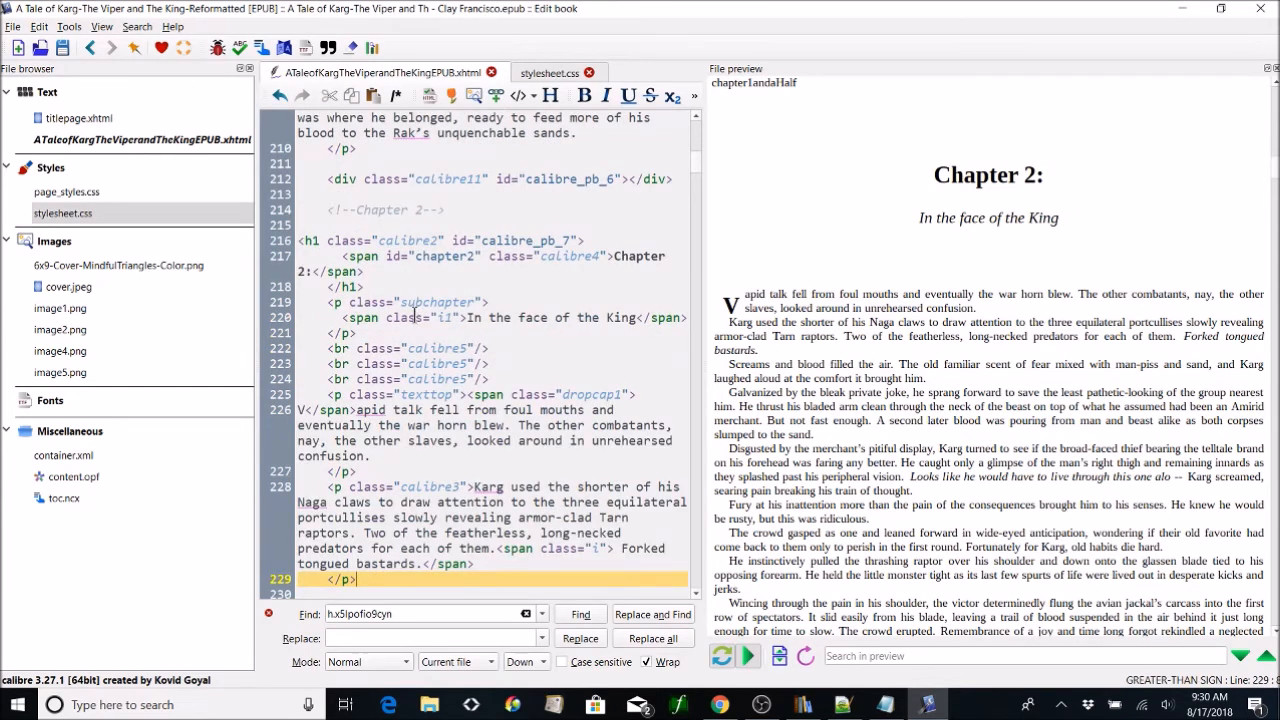
Step: Change the duplicated block's comment on line 214 to Chapter 1.5
{"action": "left_click", "coordinate": [424, 213]}
{"action": "key", "text": "BackSpace"}
{"action": "type", "text": "1 "}
{"action": "type", "text": "5"}
Step: Copy the loose chapter1andaHalf text below the duplicated block and remove its line
{"action": "scroll", "coordinate": [425, 213], "scroll_direction": "down", "scroll_amount": 6}
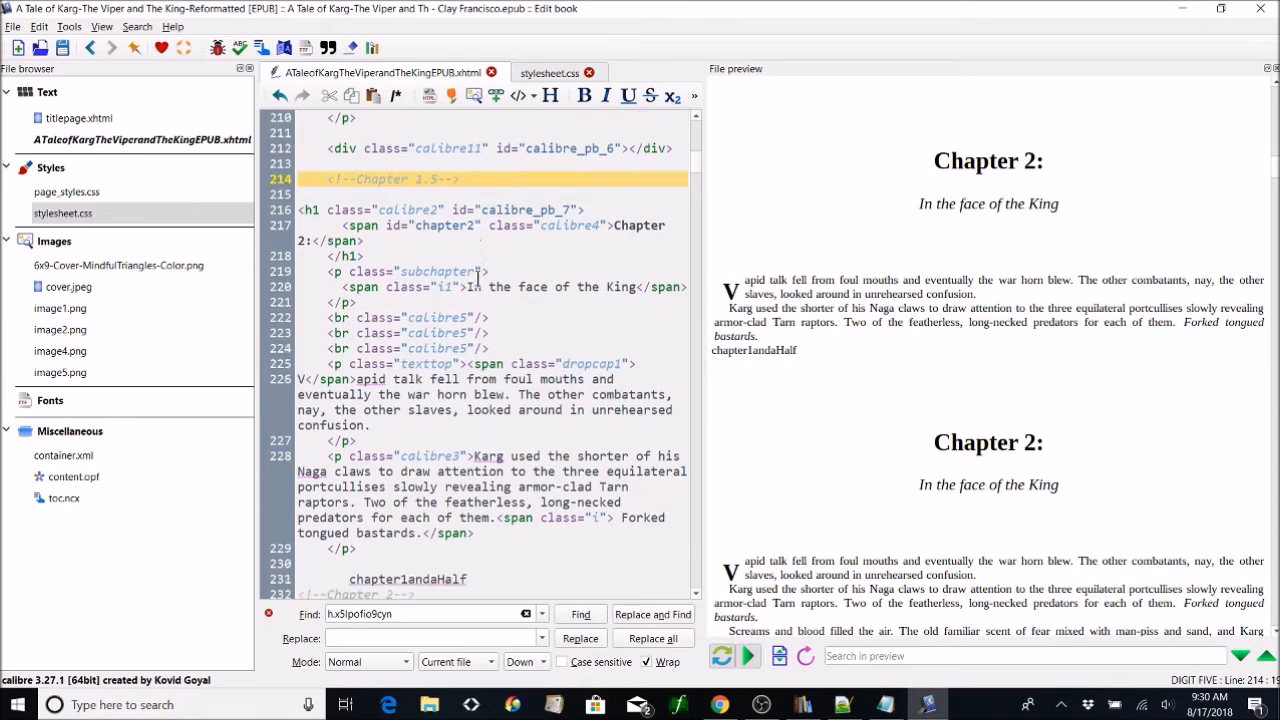
{"action": "left_click_drag", "start_coordinate": [468, 318], "coordinate": [350, 318]}
{"action": "key", "text": "ctrl+c"}
{"action": "key", "text": "BackSpace"}
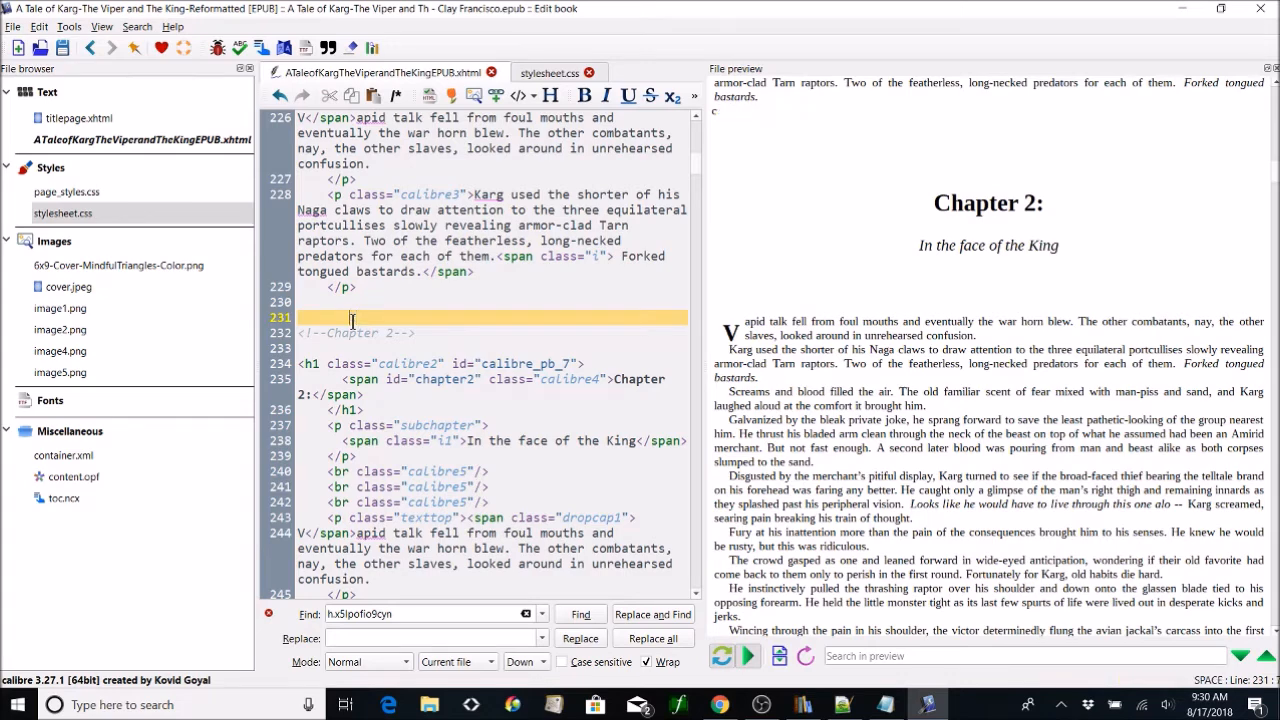
{"action": "key", "text": "BackSpace"}
Step: Replace the id of the duplicated heading's span on line 217 with the copied text hapter1andaHalf
{"action": "key", "text": "Up"}
{"action": "key", "text": "Up"}
{"action": "key", "text": "Up"}
{"action": "key", "text": "Up"}
{"action": "key", "text": "Up"}
{"action": "key", "text": "Up"}
{"action": "key", "text": "Up"}
{"action": "key", "text": "Up"}
{"action": "key", "text": "Up"}
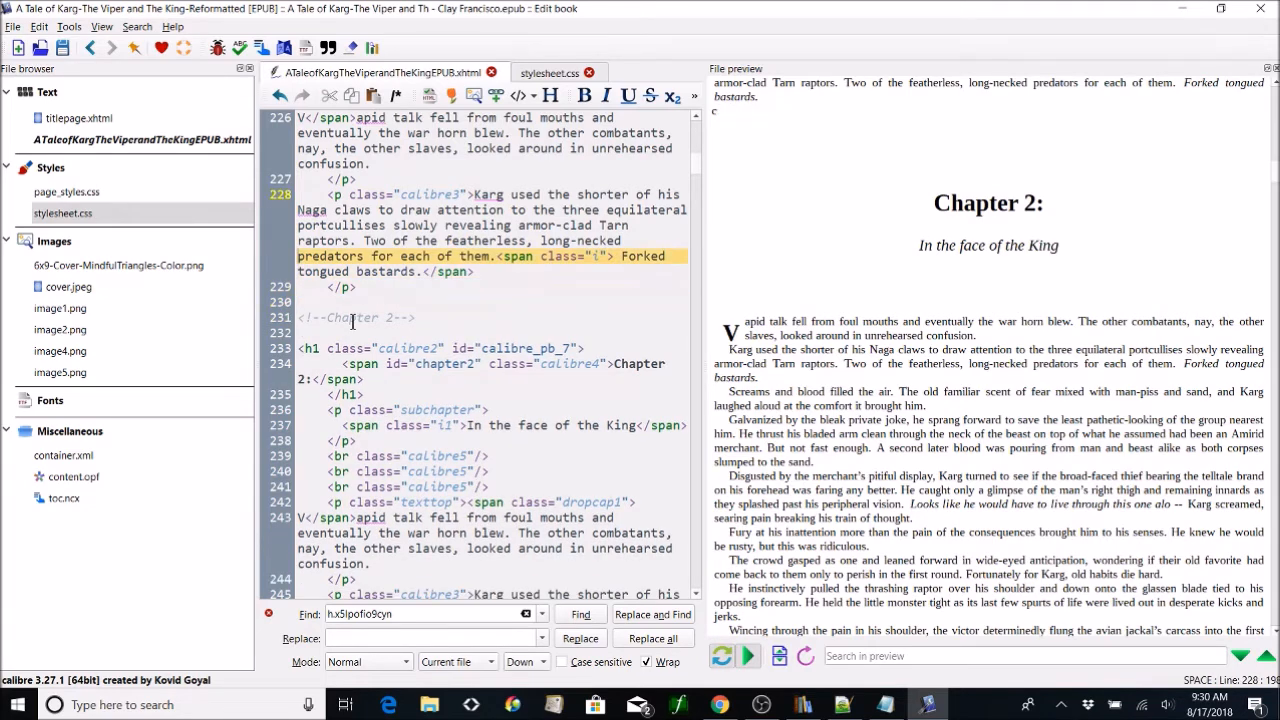
{"action": "key", "text": "Up"}
{"action": "key", "text": "Up"}
{"action": "key", "text": "Up"}
{"action": "key", "text": "Up"}
{"action": "key", "text": "Up"}
{"action": "key", "text": "Up"}
{"action": "key", "text": "Up"}
{"action": "key", "text": "Up"}
{"action": "key", "text": "Up"}
{"action": "key", "text": "Up"}
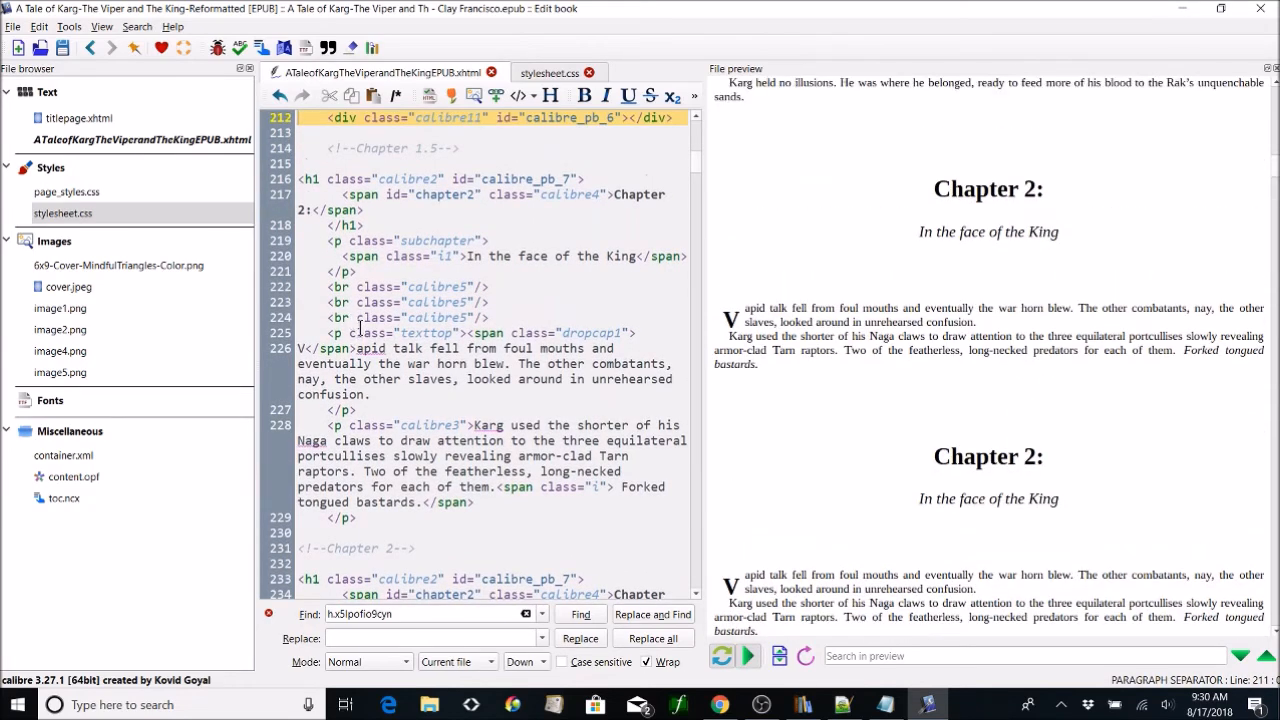
{"action": "left_click", "coordinate": [476, 194]}
{"action": "left_click_drag", "start_coordinate": [476, 194], "coordinate": [416, 194]}
{"action": "key", "text": "ctrl+v"}
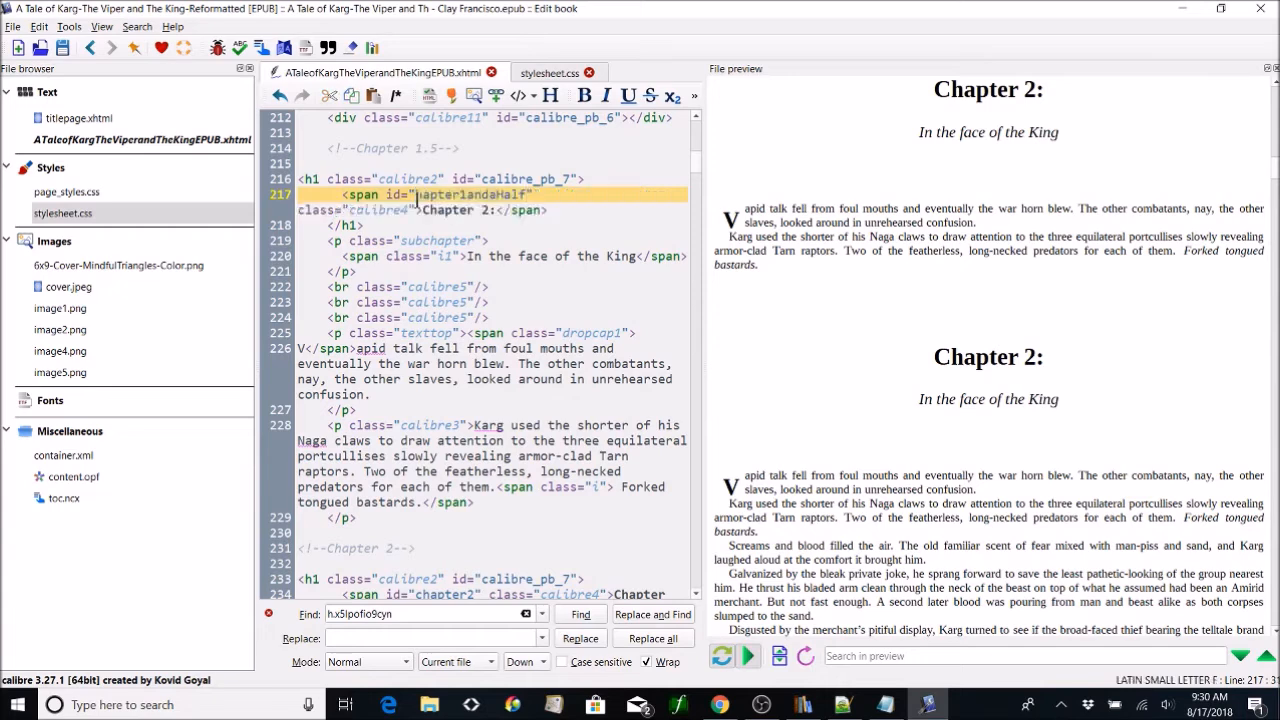
Step: Change the duplicated heading's text on line 217 to "Chapter 1.5:"
{"action": "left_click", "coordinate": [599, 217]}
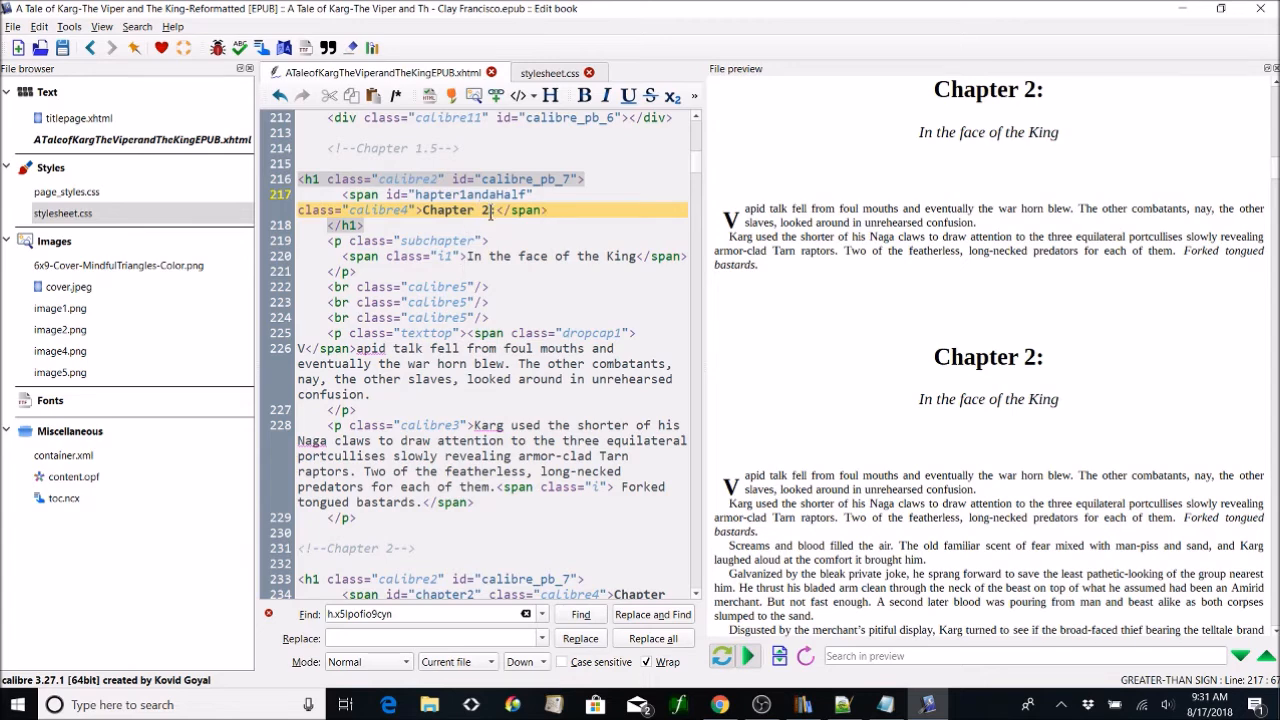
{"action": "left_click", "coordinate": [491, 212]}
{"action": "key", "text": "BackSpace"}
{"action": "type", "text": "1"}
{"action": "type", "text": "."}
{"action": "type", "text": "5:"}
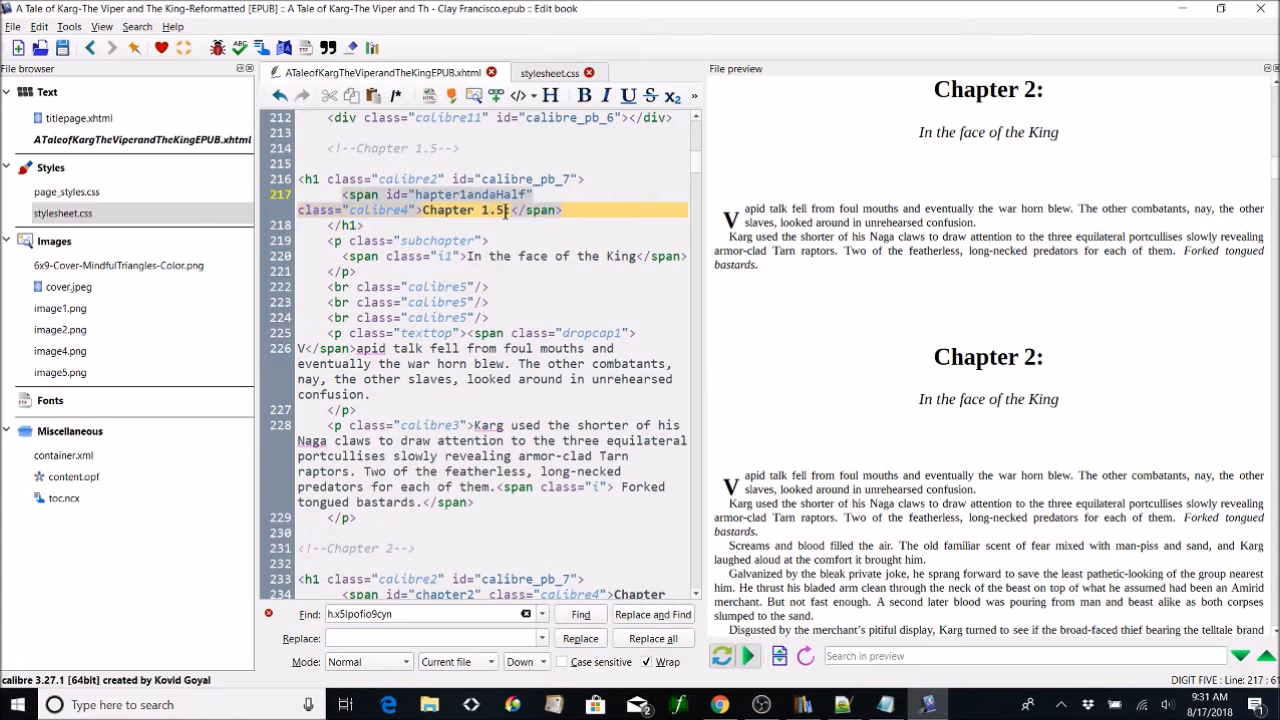
Step: Correct the id of the Chapter 1.5 heading's span on line 217 to chapter1andaHalf
{"action": "left_click", "coordinate": [603, 180]}
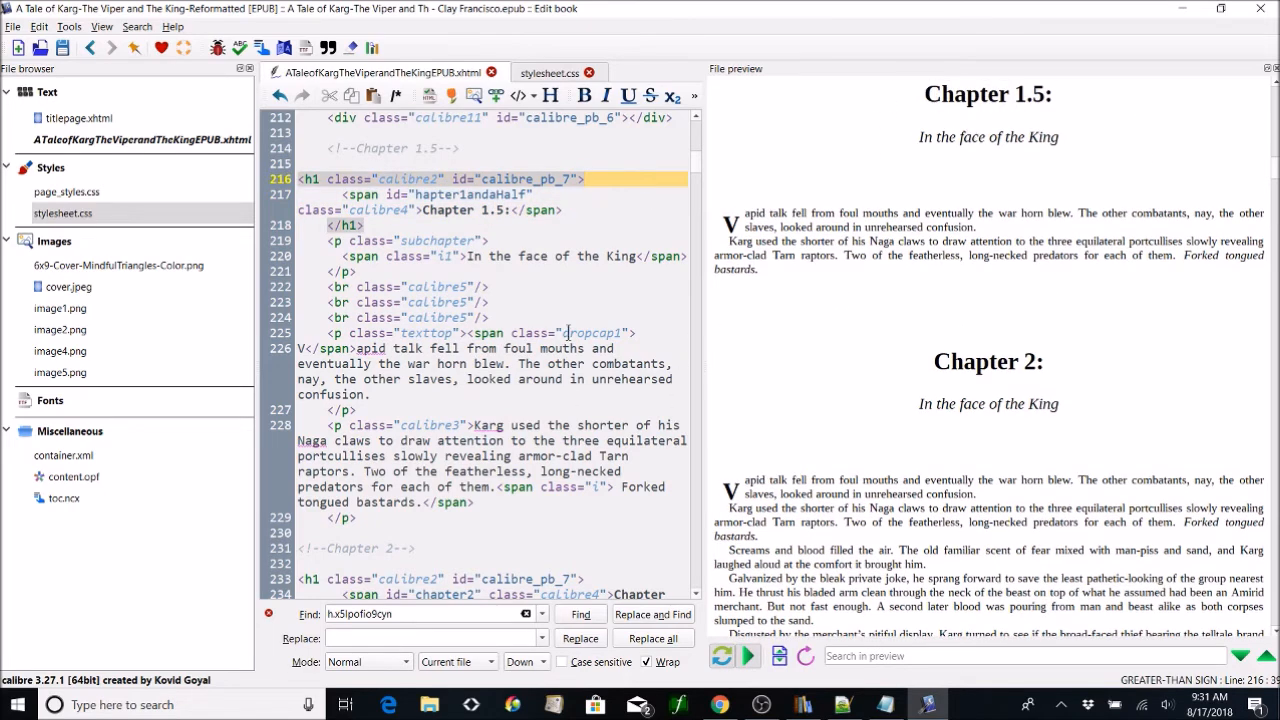
{"action": "left_click_drag", "start_coordinate": [527, 195], "coordinate": [418, 195]}
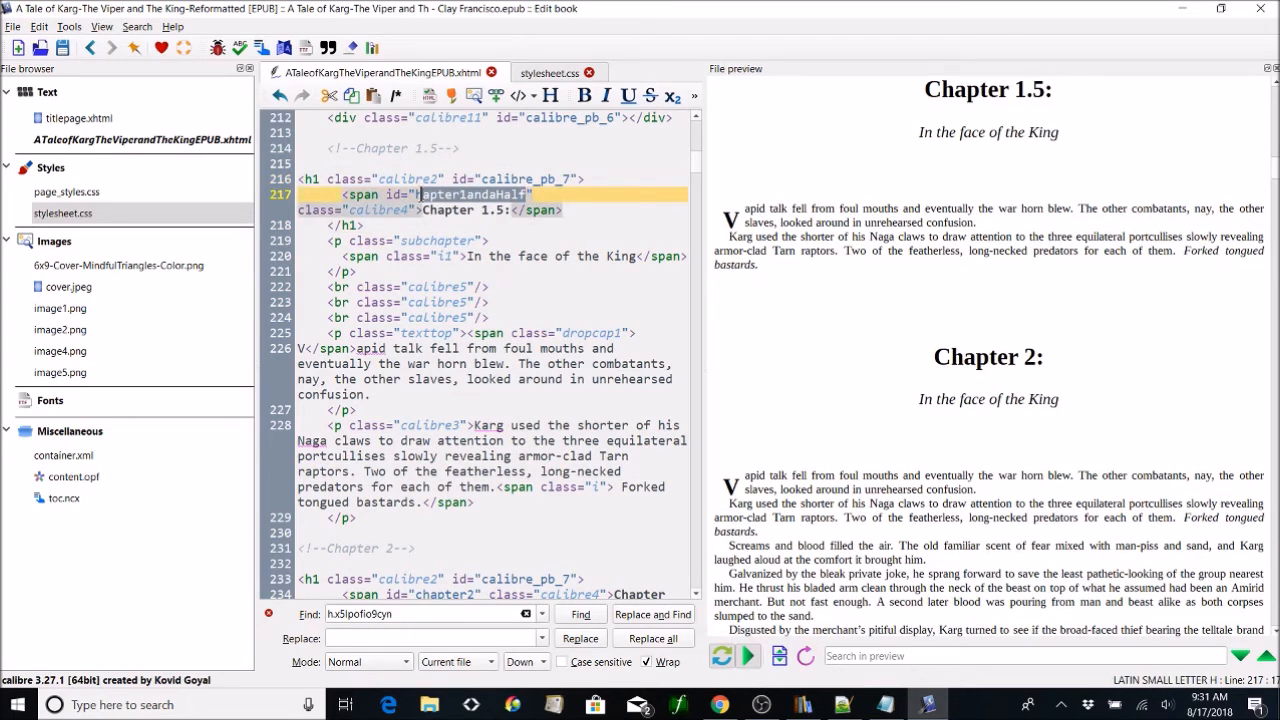
{"action": "left_click", "coordinate": [416, 195]}
{"action": "type", "text": "c"}
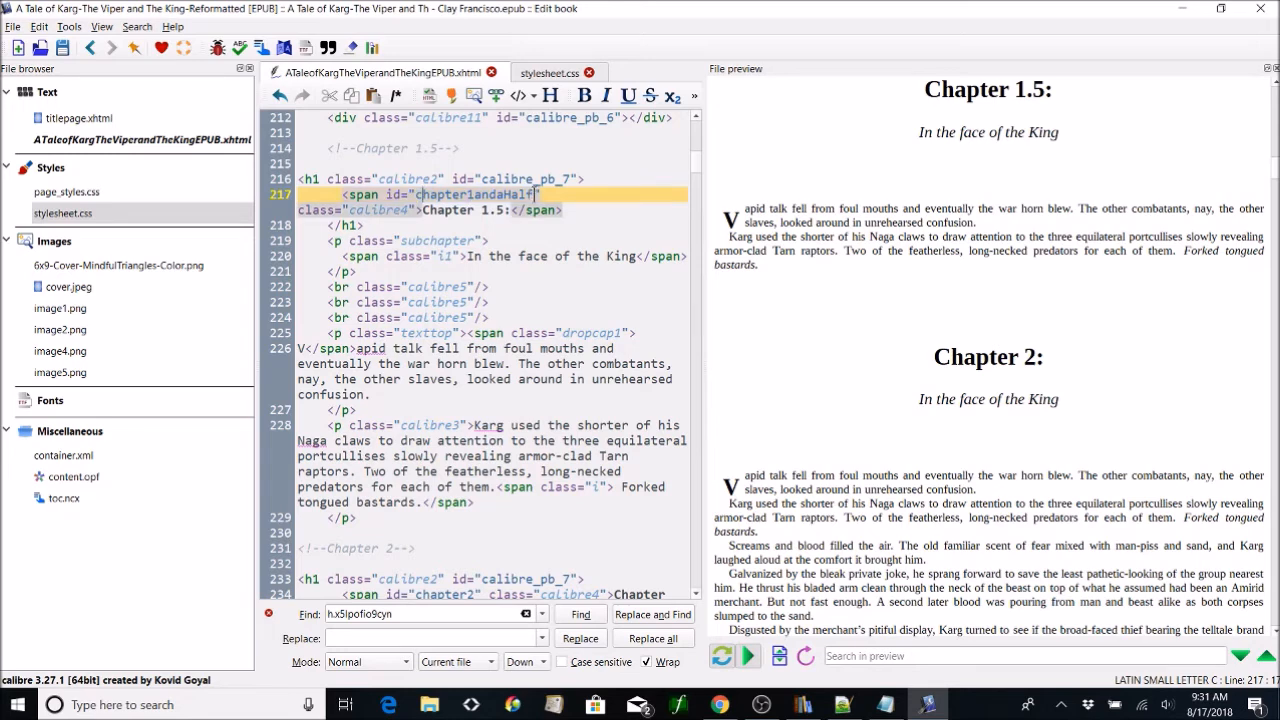
Step: Search the current file for chapter1andaHalf to reach its link in the Table of Contents
{"action": "double_click", "coordinate": [420, 195]}
{"action": "key", "text": "ctrl+c"}
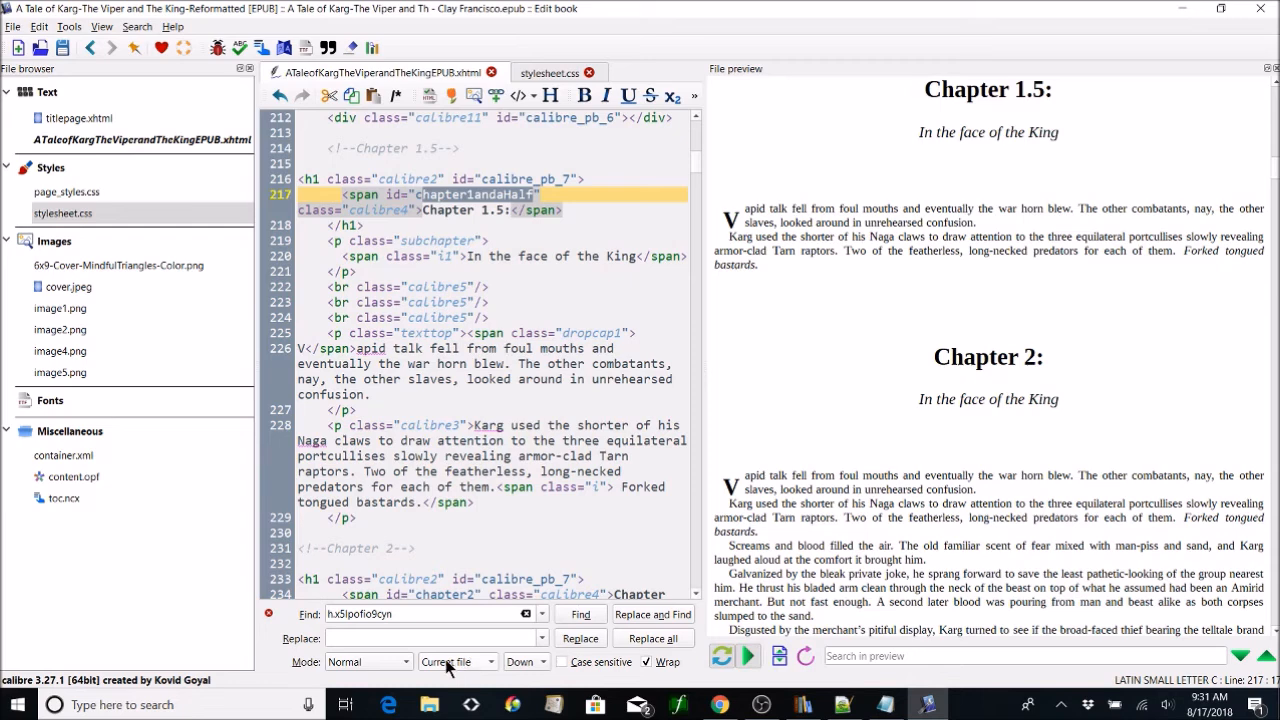
{"action": "left_click", "coordinate": [420, 614]}
{"action": "double_click", "coordinate": [420, 614]}
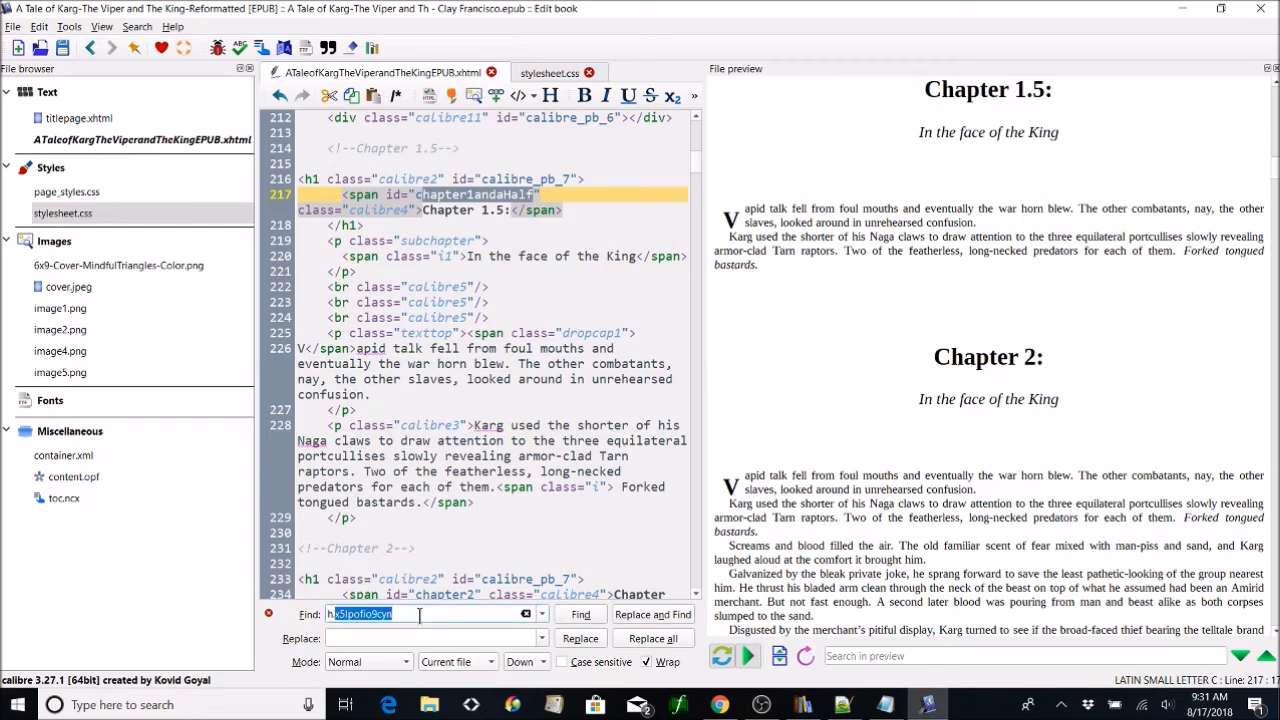
{"action": "key", "text": "BackSpace"}
{"action": "key", "text": "ctrl+v"}
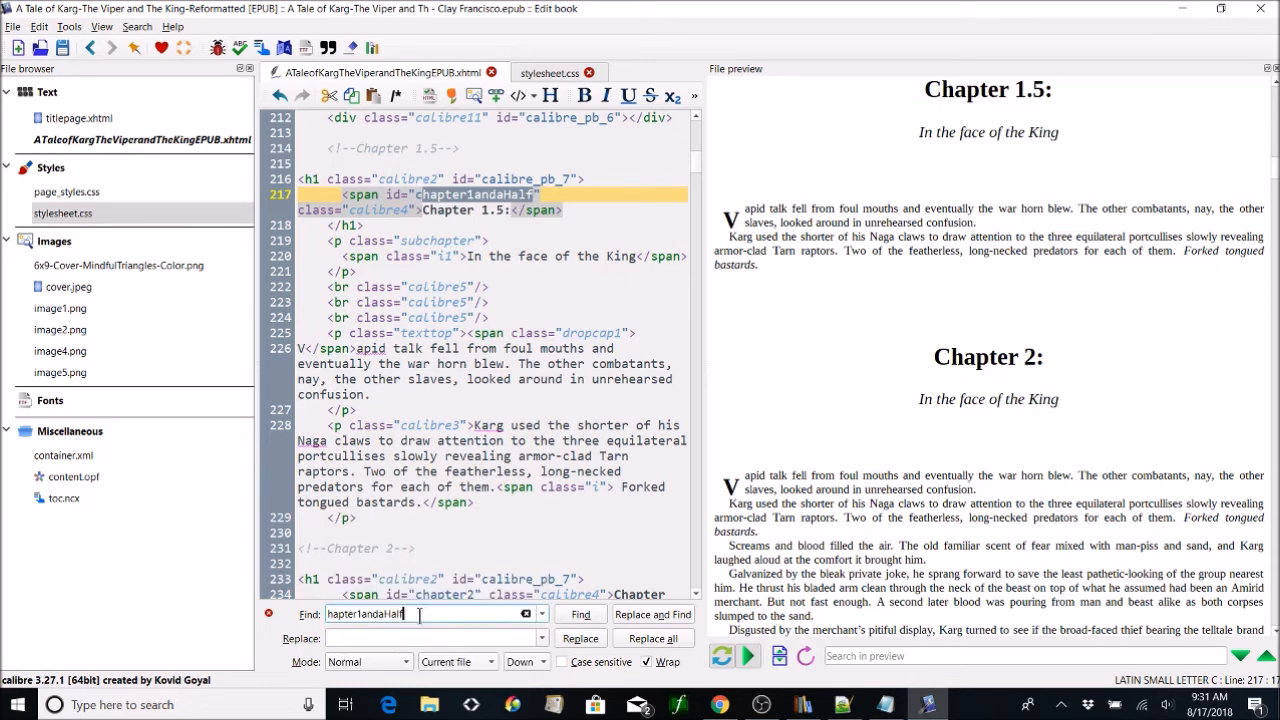
{"action": "key", "text": "Home"}
{"action": "type", "text": "c"}
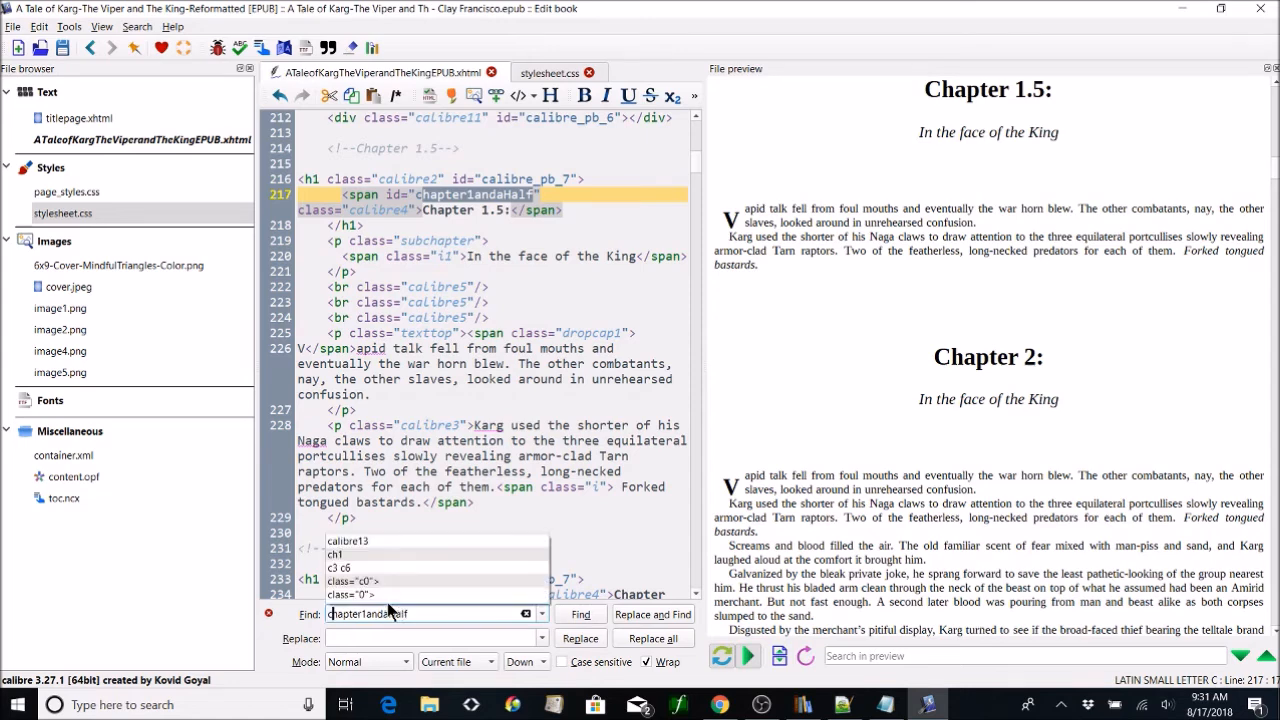
{"action": "left_click", "coordinate": [577, 617]}
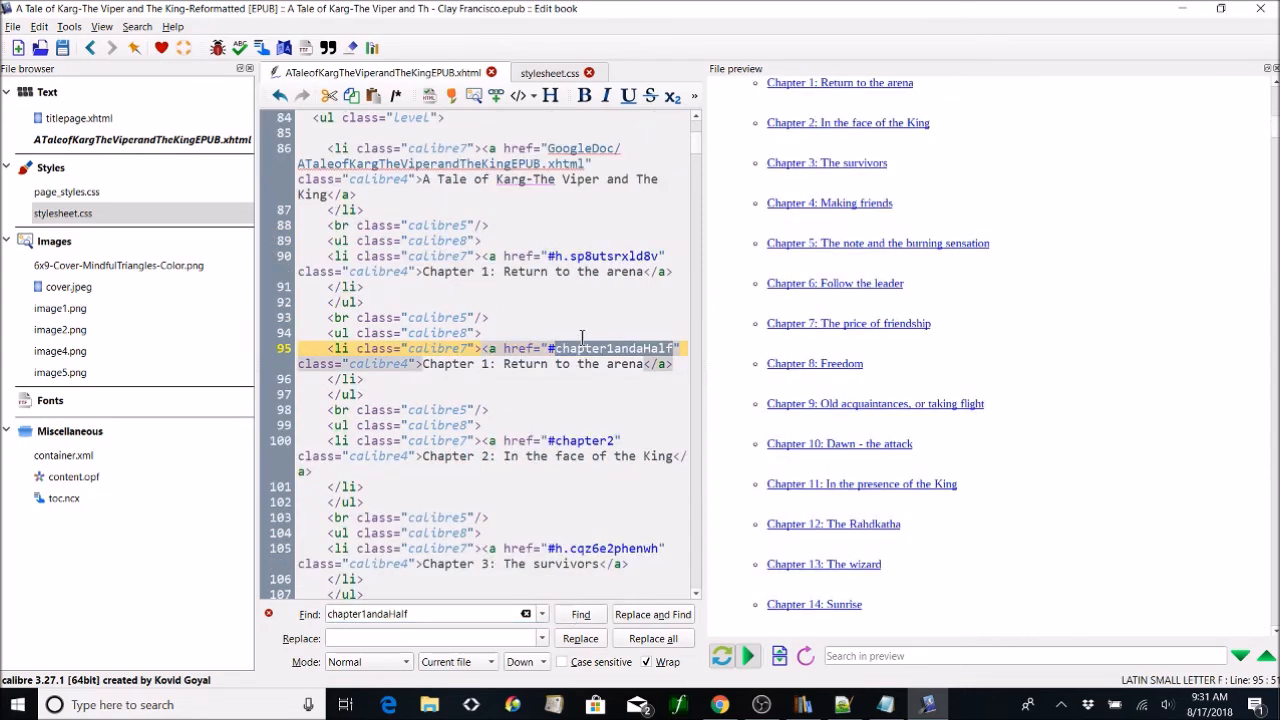
Step: Change the contents entry text on line 95 to "Chapter 1.5: The other one" and test its link in the preview
{"action": "left_click", "coordinate": [1063, 157]}
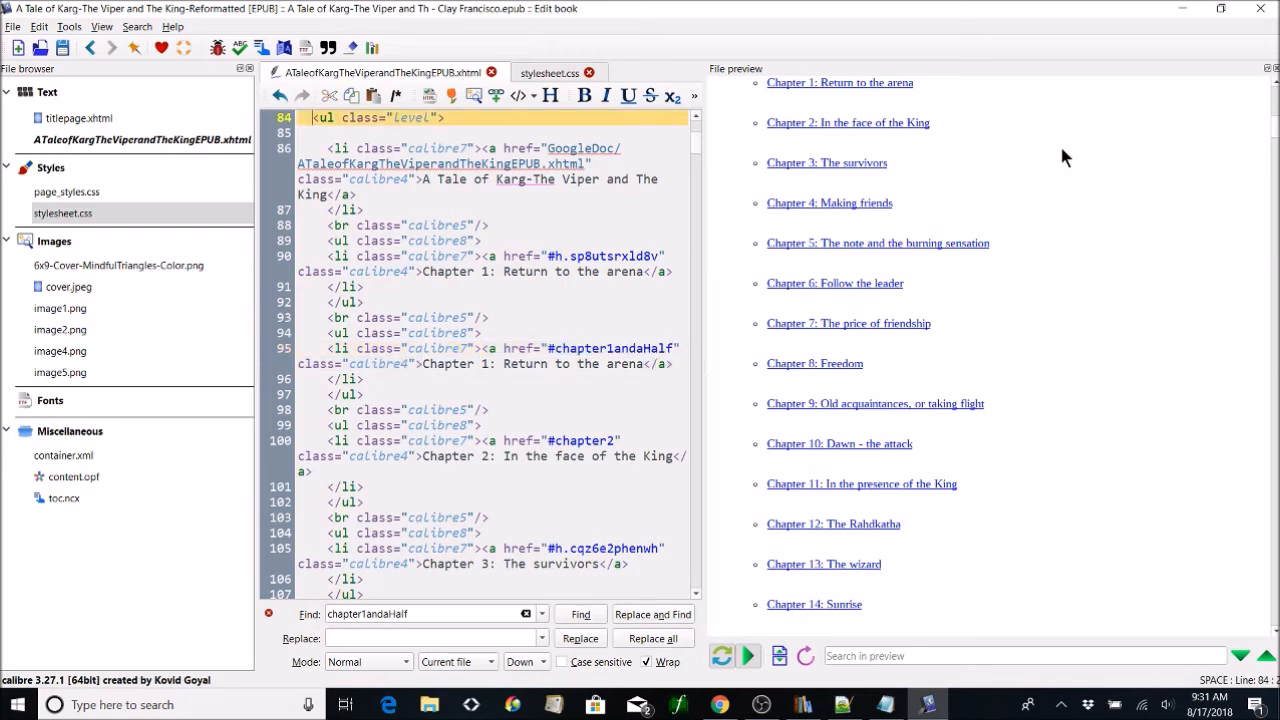
{"action": "left_click", "coordinate": [487, 364]}
{"action": "type", "text": "."}
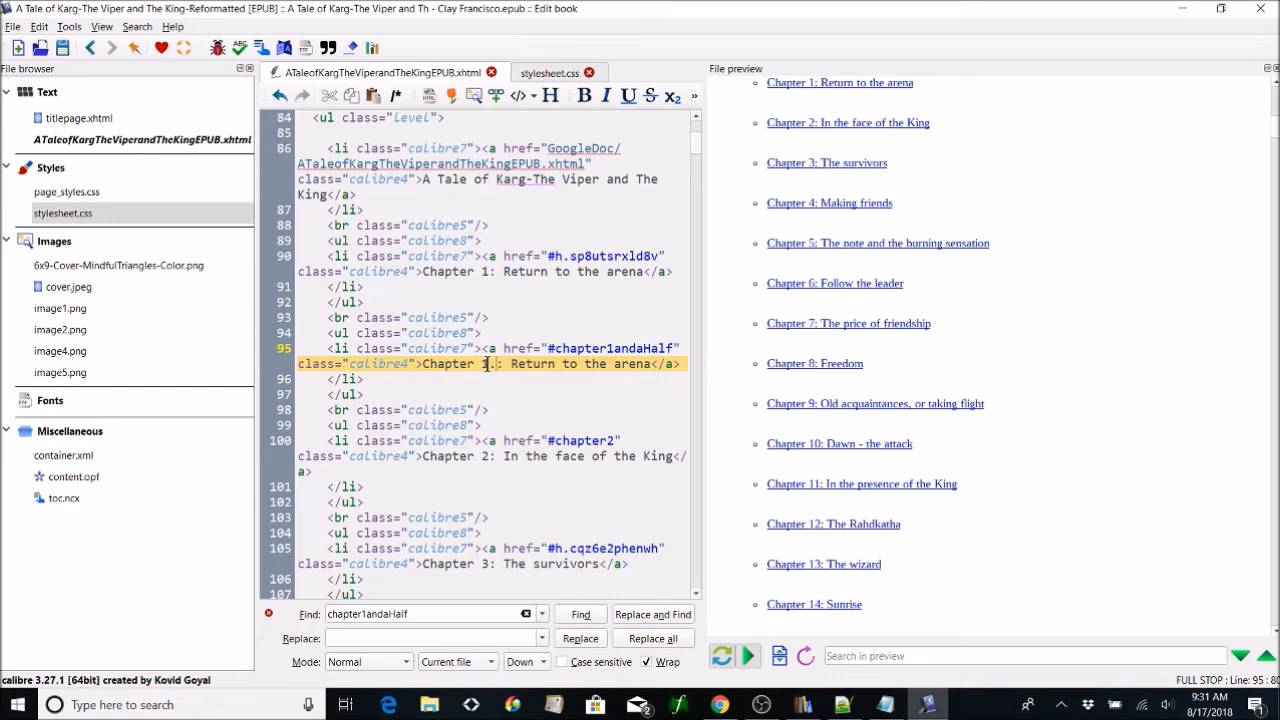
{"action": "type", "text": "5"}
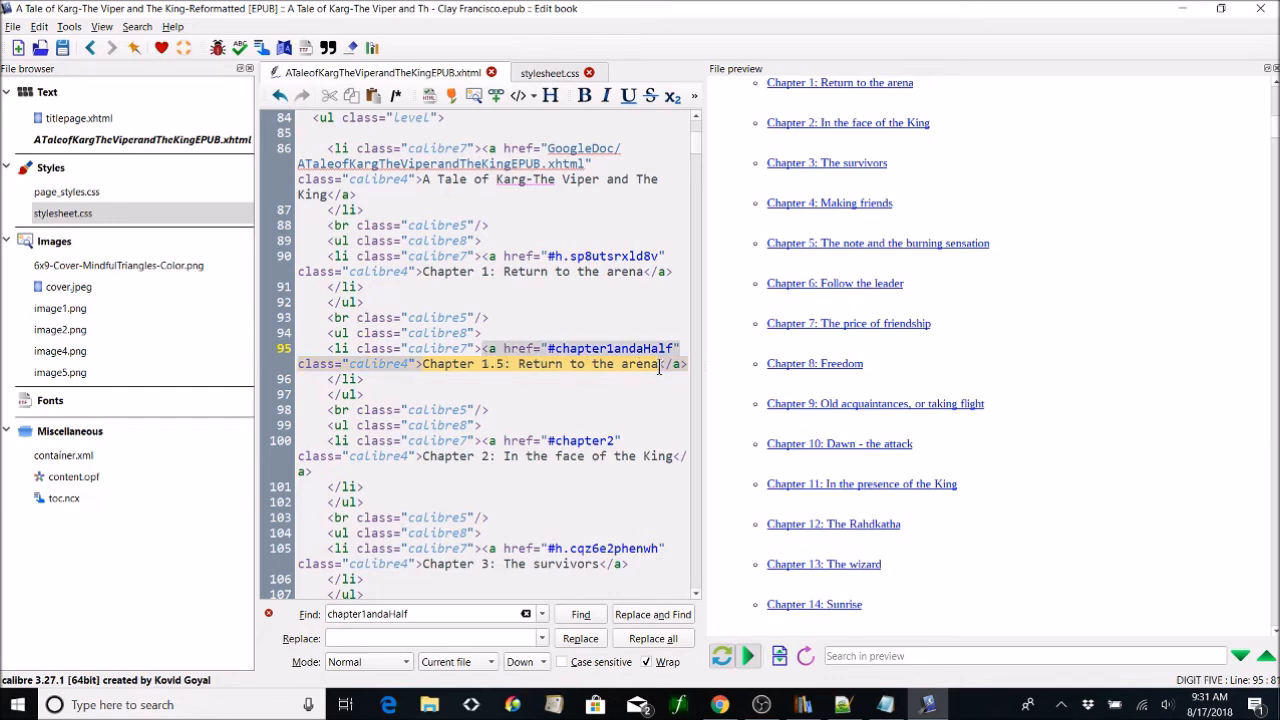
{"action": "left_click", "coordinate": [658, 366]}
{"action": "left_click_drag", "start_coordinate": [658, 366], "coordinate": [520, 360]}
{"action": "type", "text": "The"}
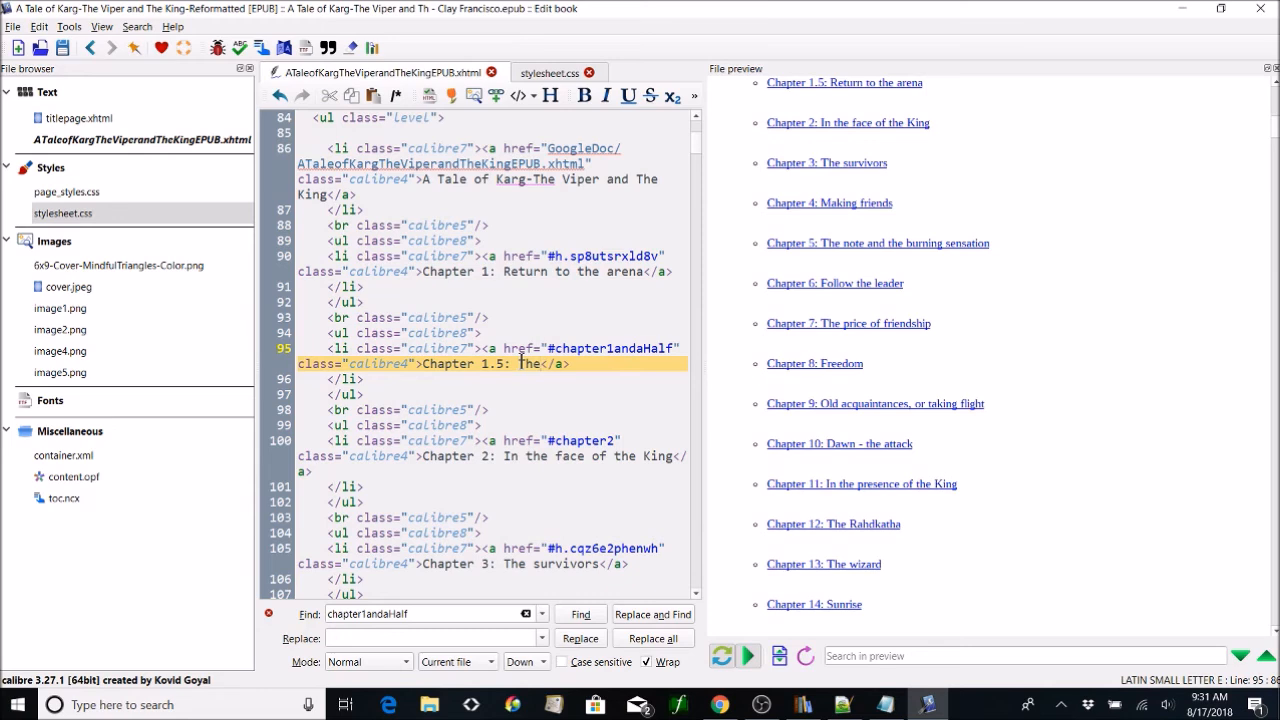
{"action": "type", "text": " other one"}
{"action": "left_click", "coordinate": [965, 178]}
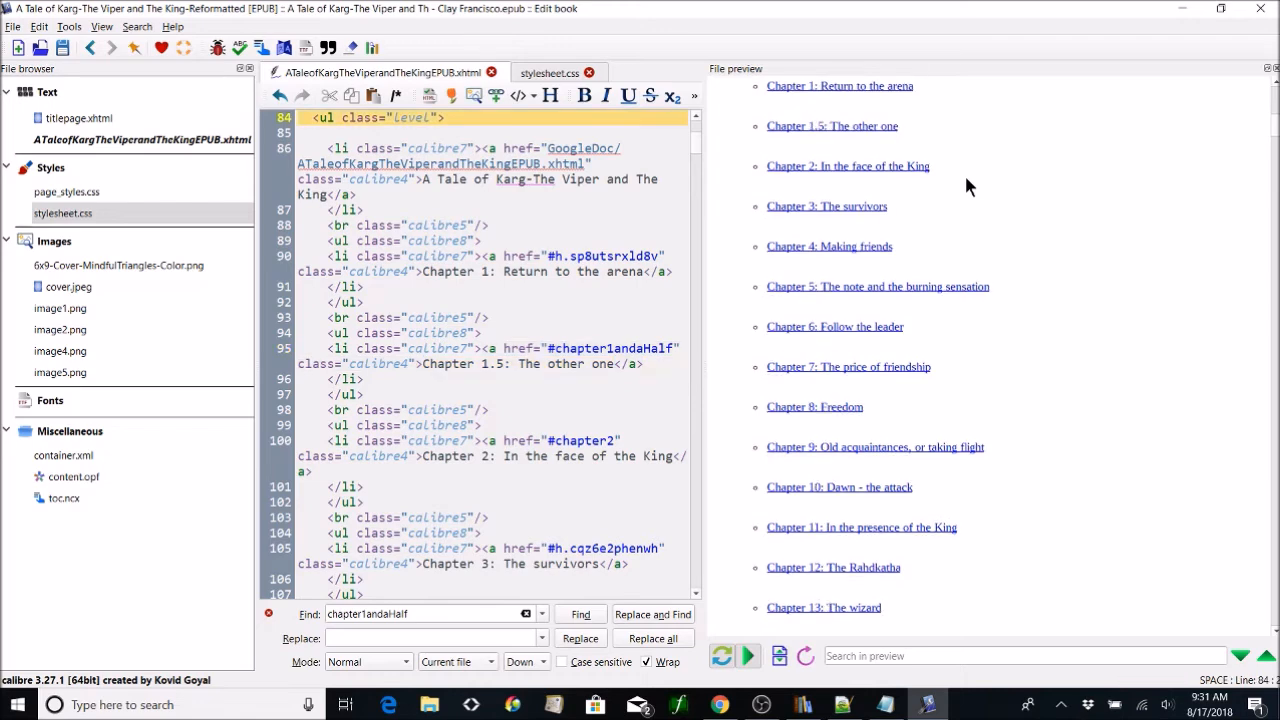
{"action": "left_click", "coordinate": [869, 128]}
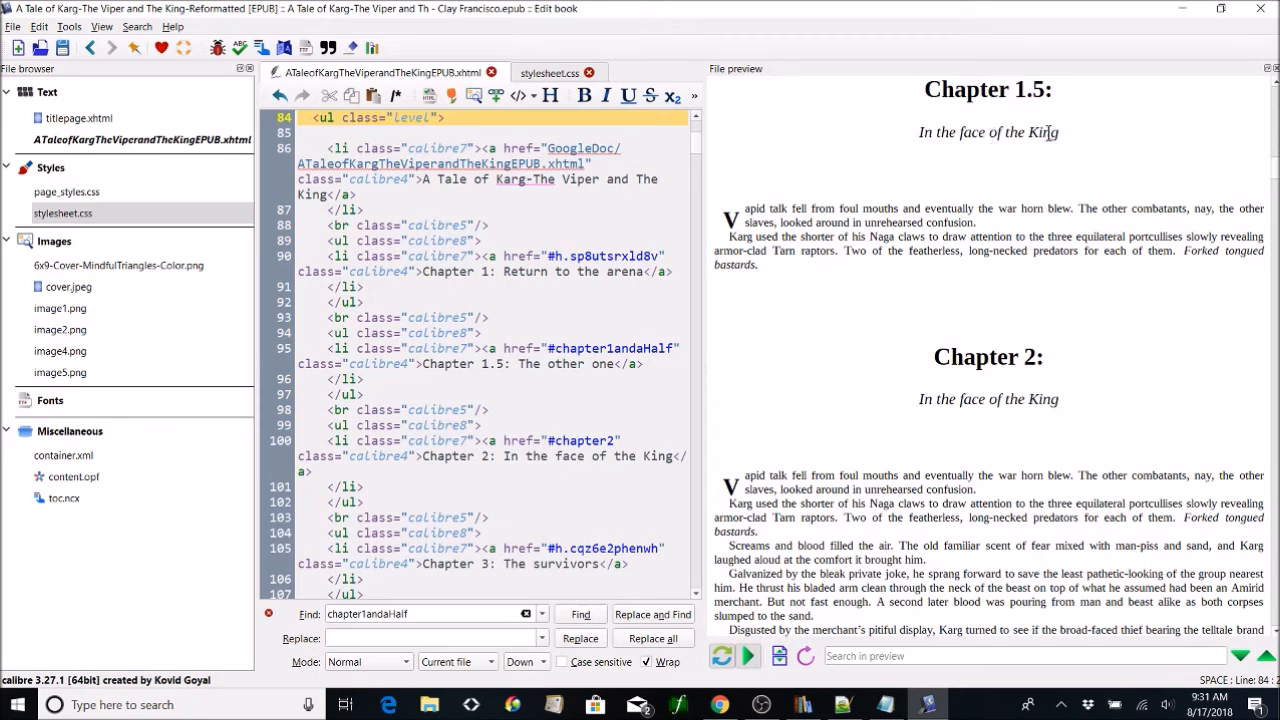
Step: Add seven more <br class="calibre5"/> lines below line 224, before the first paragraph of Chapter 1.5
{"action": "scroll", "coordinate": [440, 375], "scroll_direction": "down", "scroll_amount": 16}
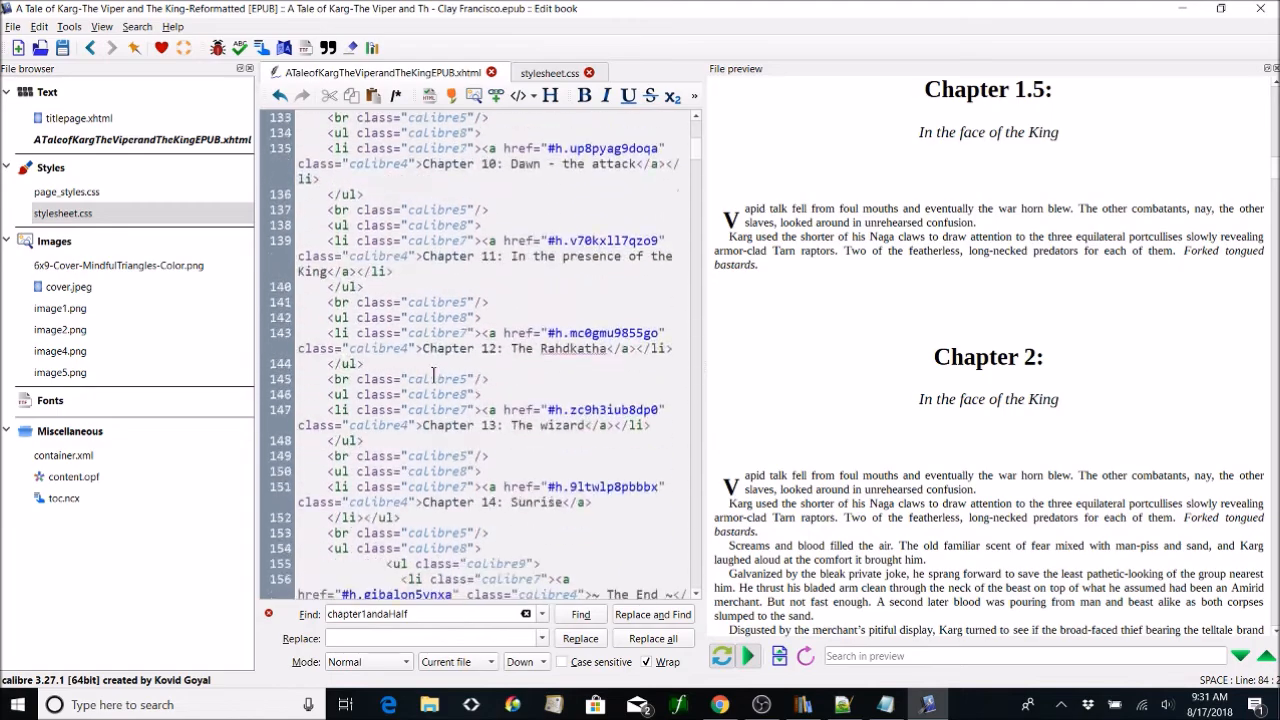
{"action": "scroll", "coordinate": [433, 375], "scroll_direction": "down", "scroll_amount": 20}
{"action": "scroll", "coordinate": [433, 375], "scroll_direction": "down", "scroll_amount": 7}
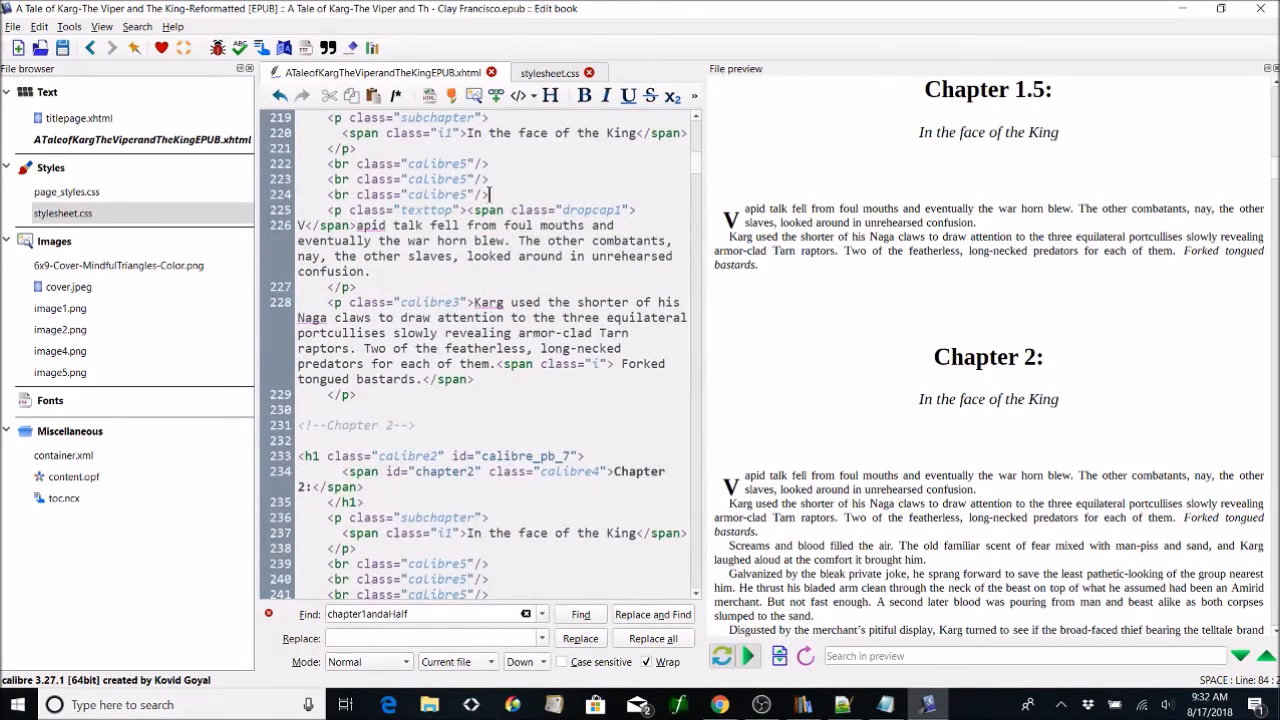
{"action": "left_click", "coordinate": [490, 194]}
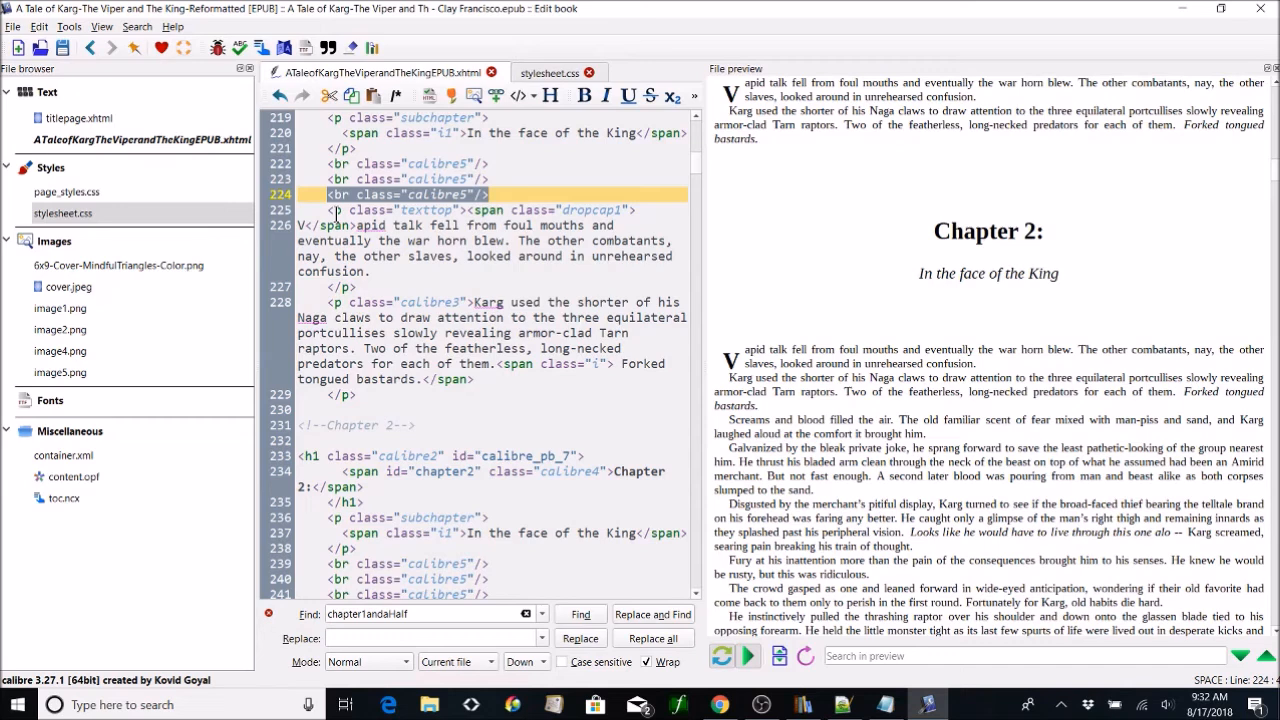
{"action": "left_click", "coordinate": [493, 194]}
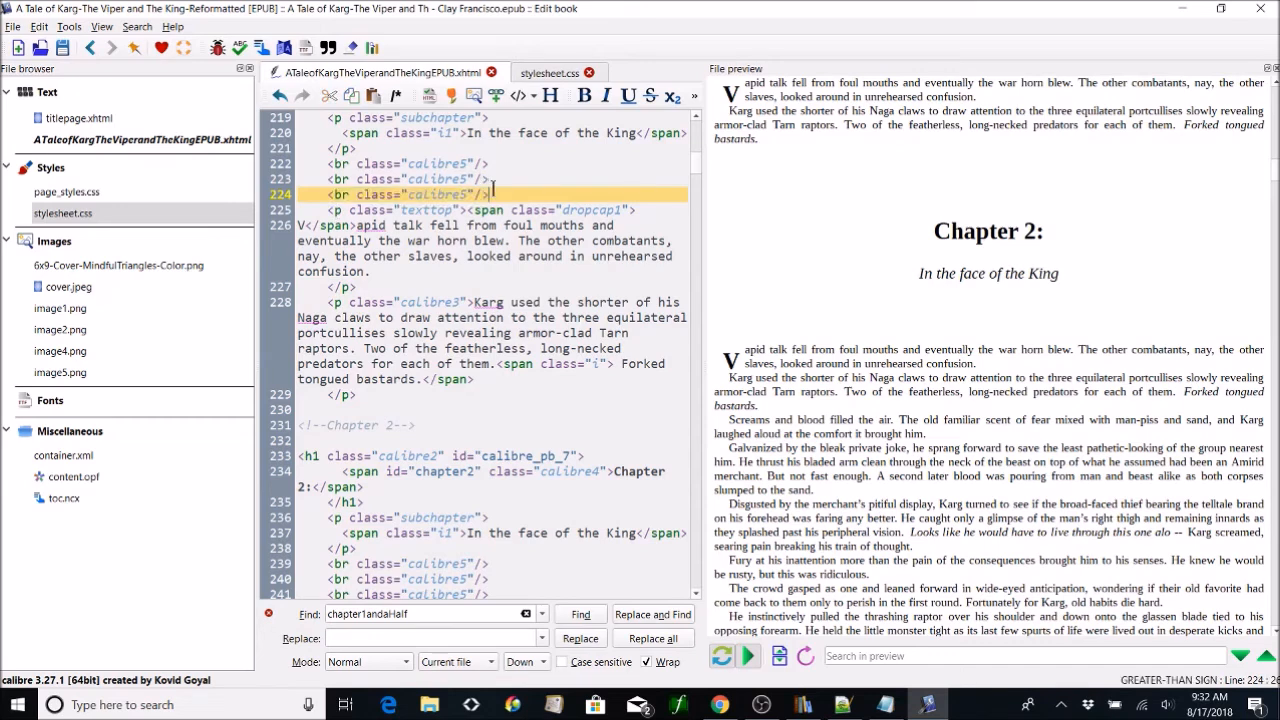
{"action": "left_click_drag", "start_coordinate": [493, 194], "coordinate": [326, 197]}
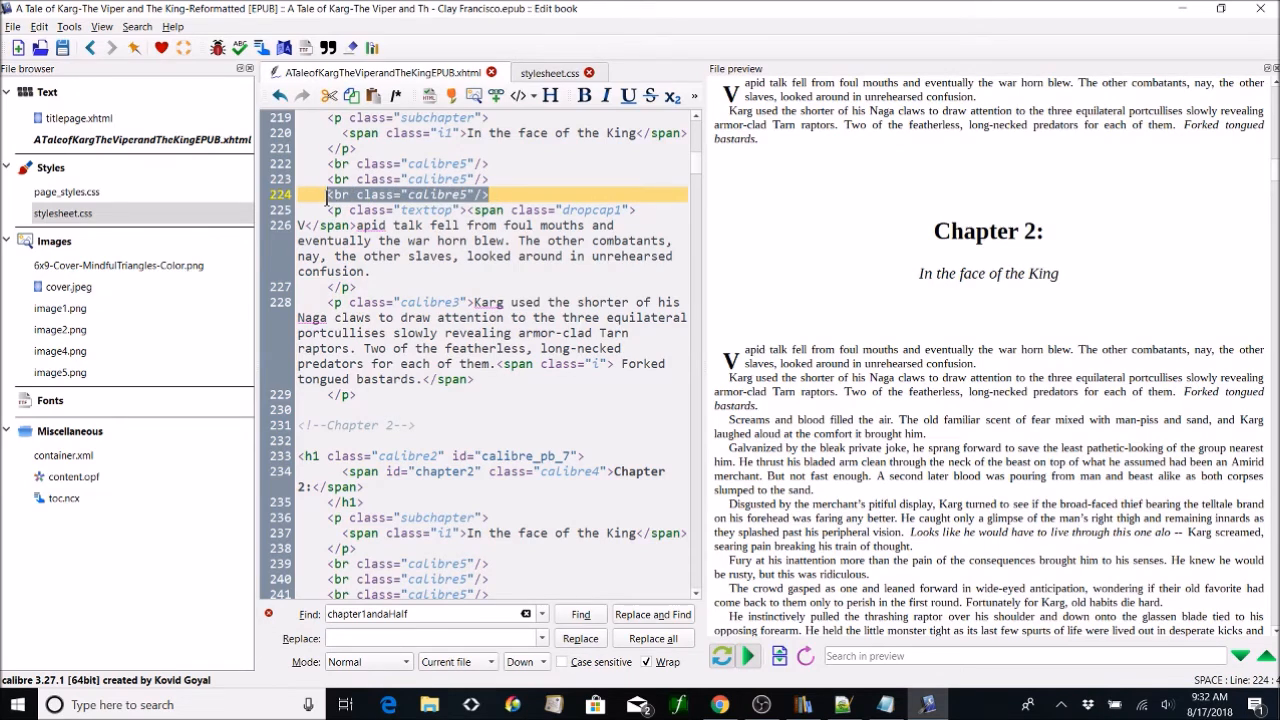
{"action": "key", "text": "ctrl+x"}
{"action": "key", "text": "ctrl+v"}
{"action": "key", "text": "Return"}
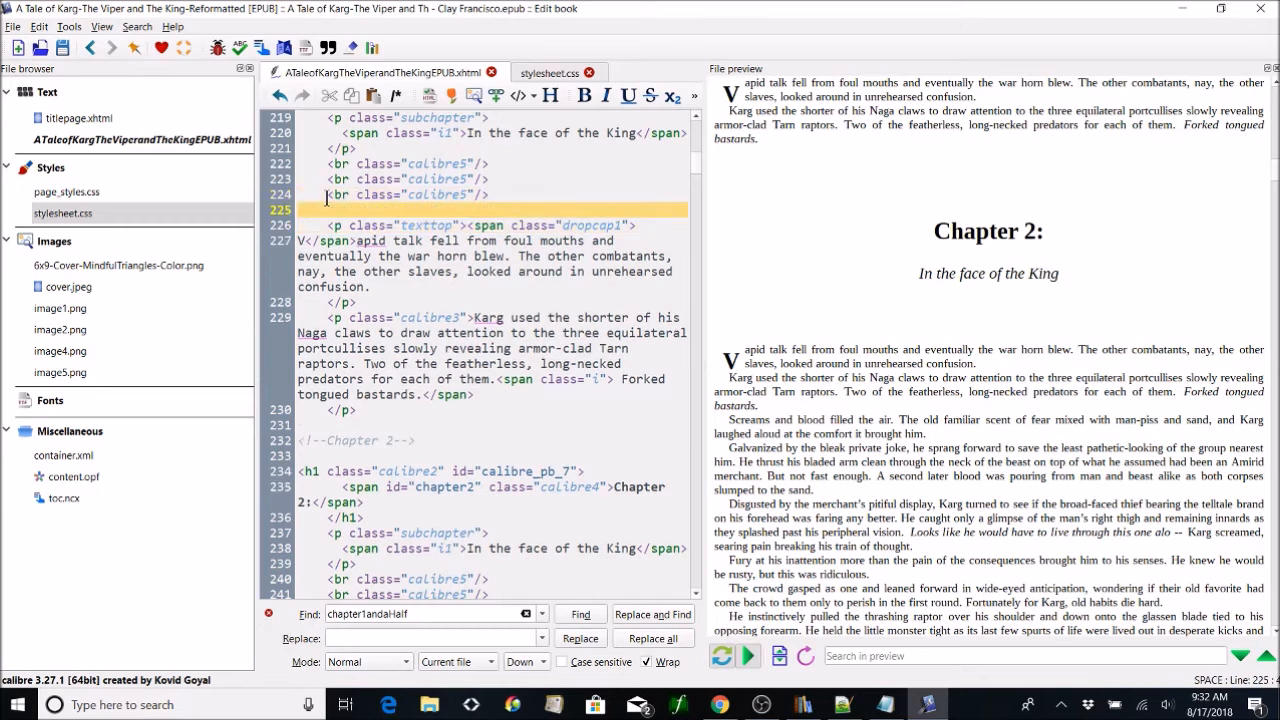
{"action": "key", "text": "ctrl+v"}
{"action": "key", "text": "Return"}
{"action": "key", "text": "ctrl+v"}
{"action": "key", "text": "Return"}
{"action": "key", "text": "ctrl+v"}
{"action": "key", "text": "Return"}
{"action": "key", "text": "ctrl+v"}
{"action": "key", "text": "Return"}
{"action": "key", "text": "ctrl+v"}
{"action": "key", "text": "Return"}
{"action": "key", "text": "ctrl+v"}
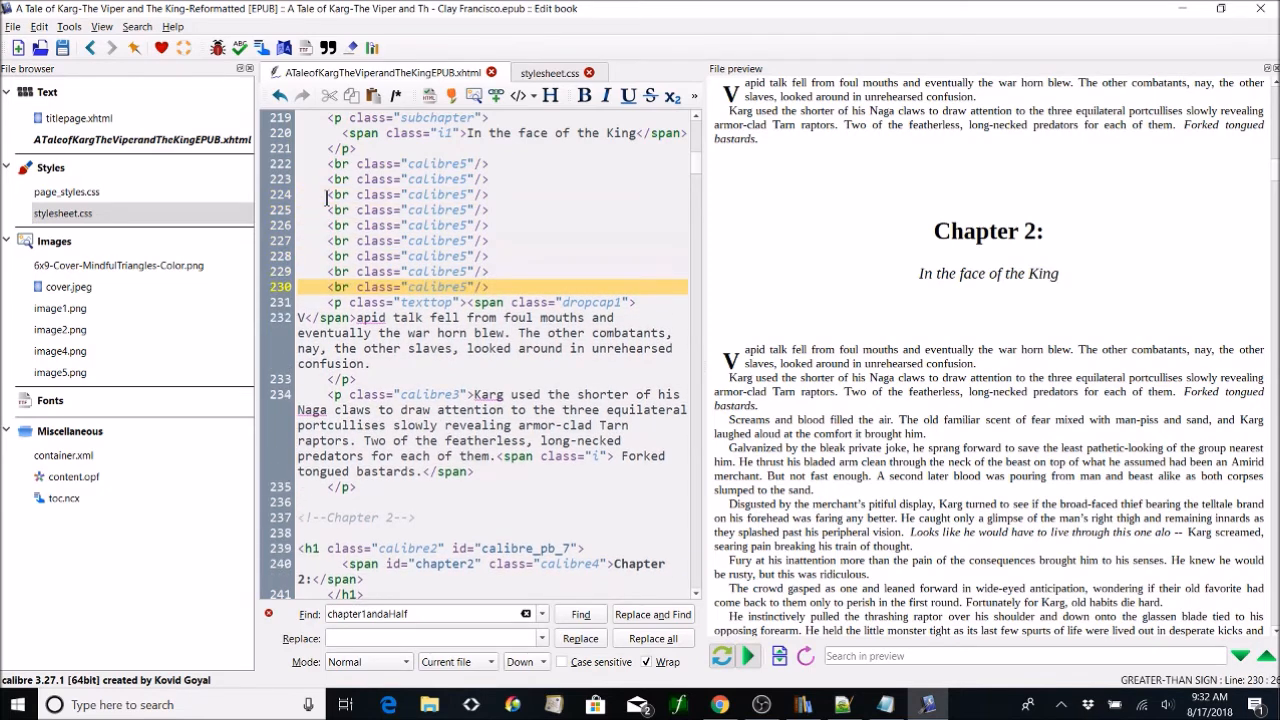
{"action": "key", "text": "Return"}
{"action": "key", "text": "ctrl+v"}
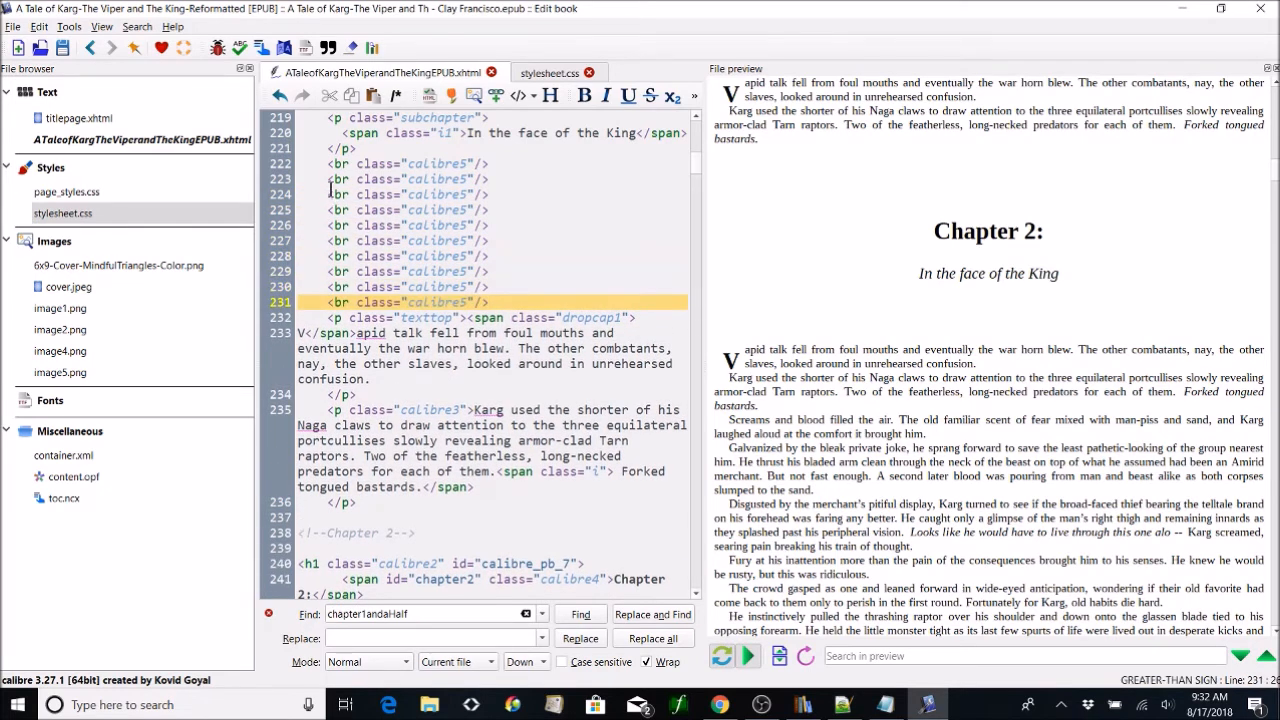
Step: Delete the six <br class="calibre5"/> tags on lines 226 to 231 in the Chapter 1.5 section
{"action": "left_click_drag", "start_coordinate": [356, 163], "coordinate": [476, 163]}
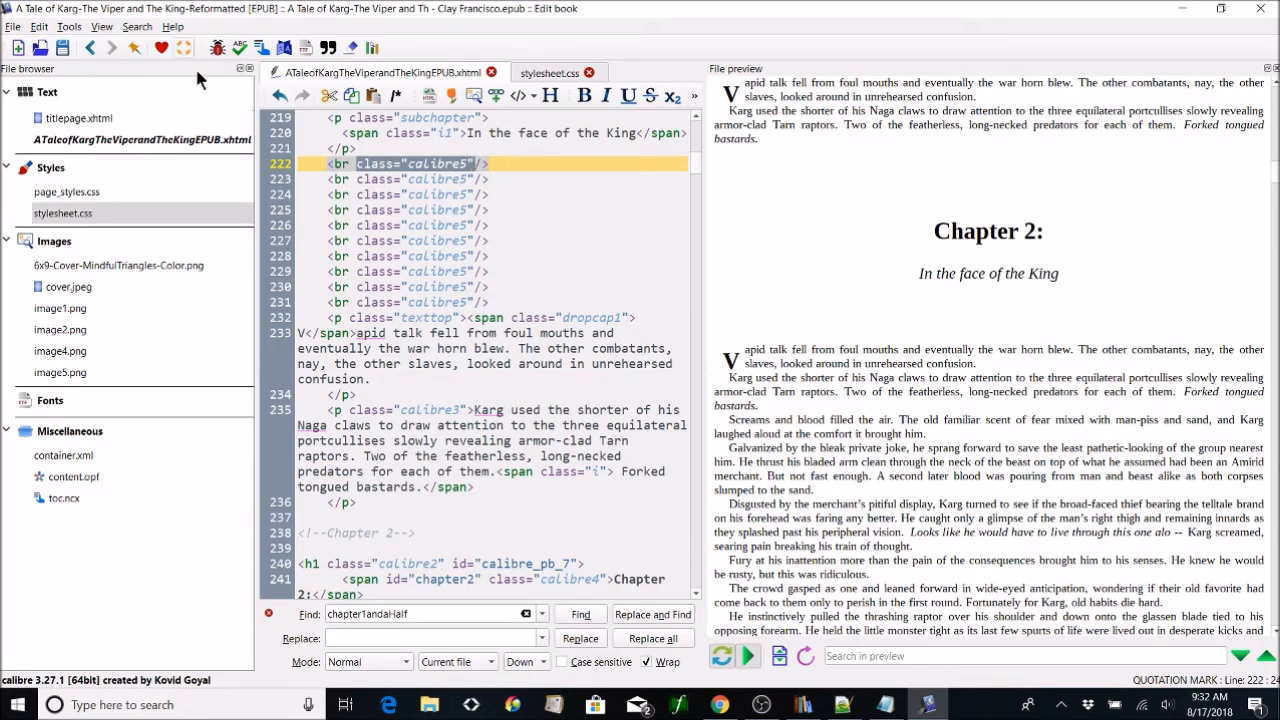
{"action": "left_click", "coordinate": [336, 118]}
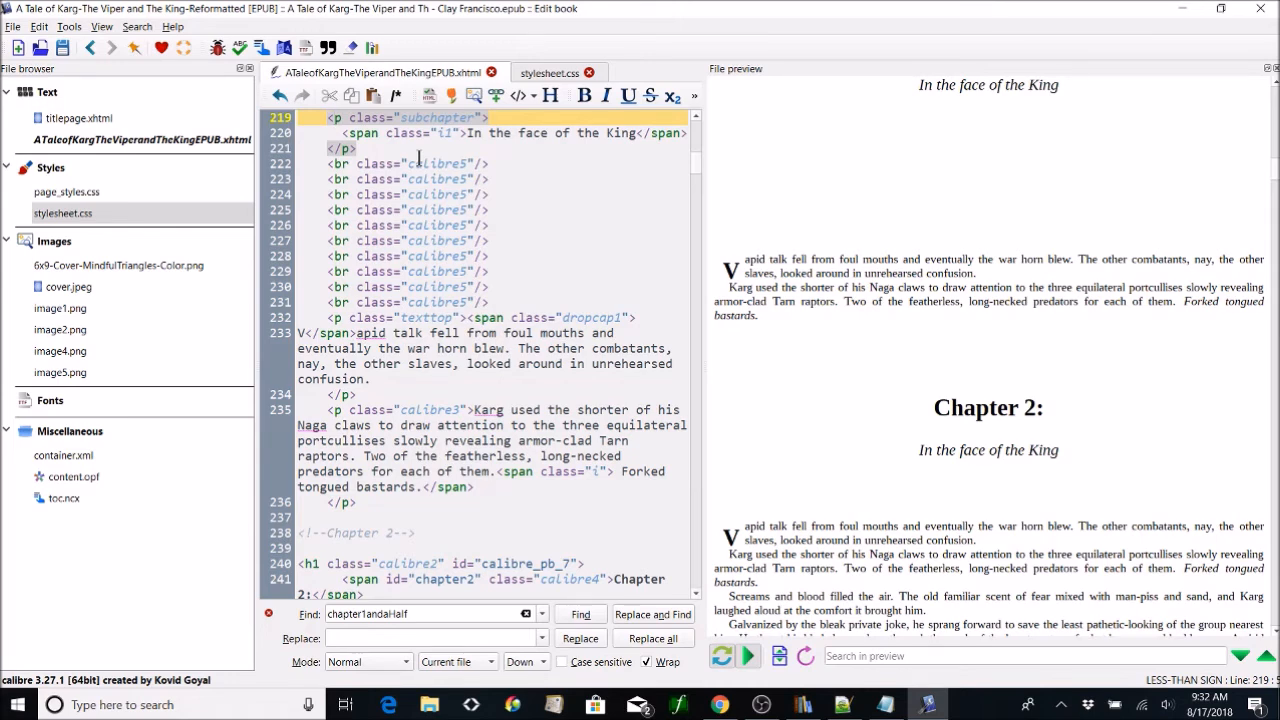
{"action": "left_click", "coordinate": [490, 302]}
{"action": "left_click_drag", "start_coordinate": [488, 302], "coordinate": [284, 220]}
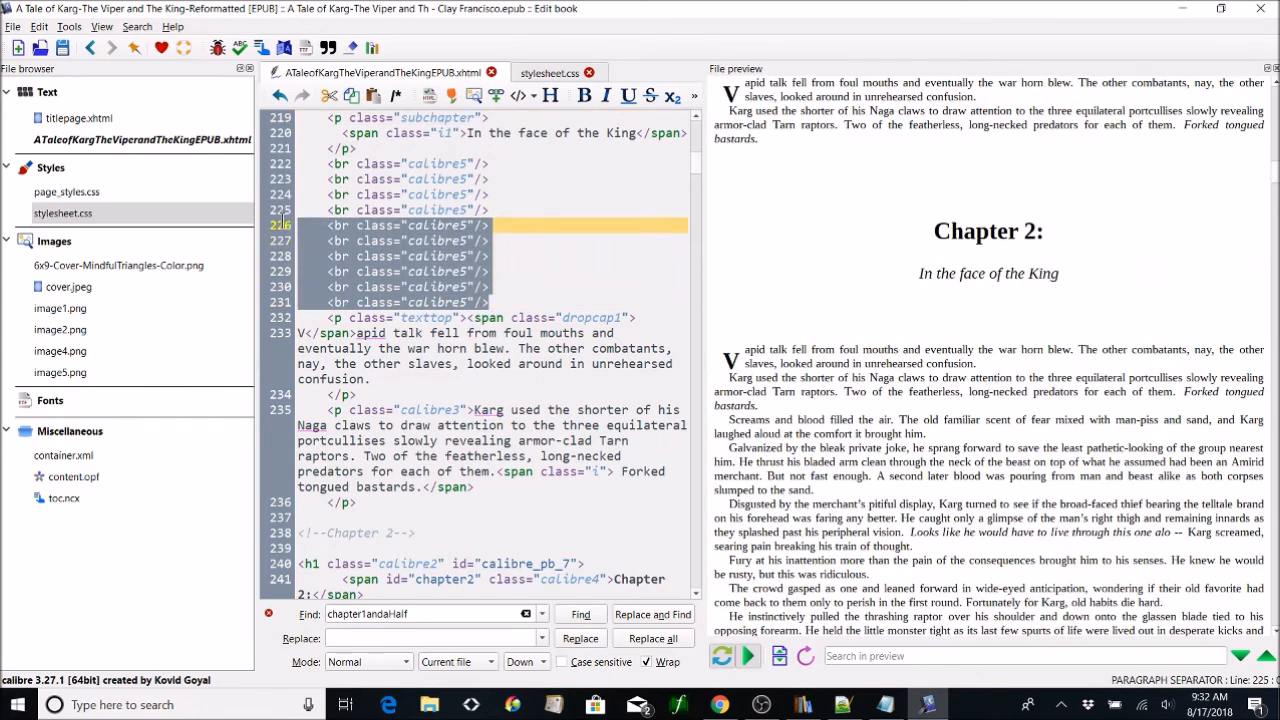
{"action": "key", "text": "Delete"}
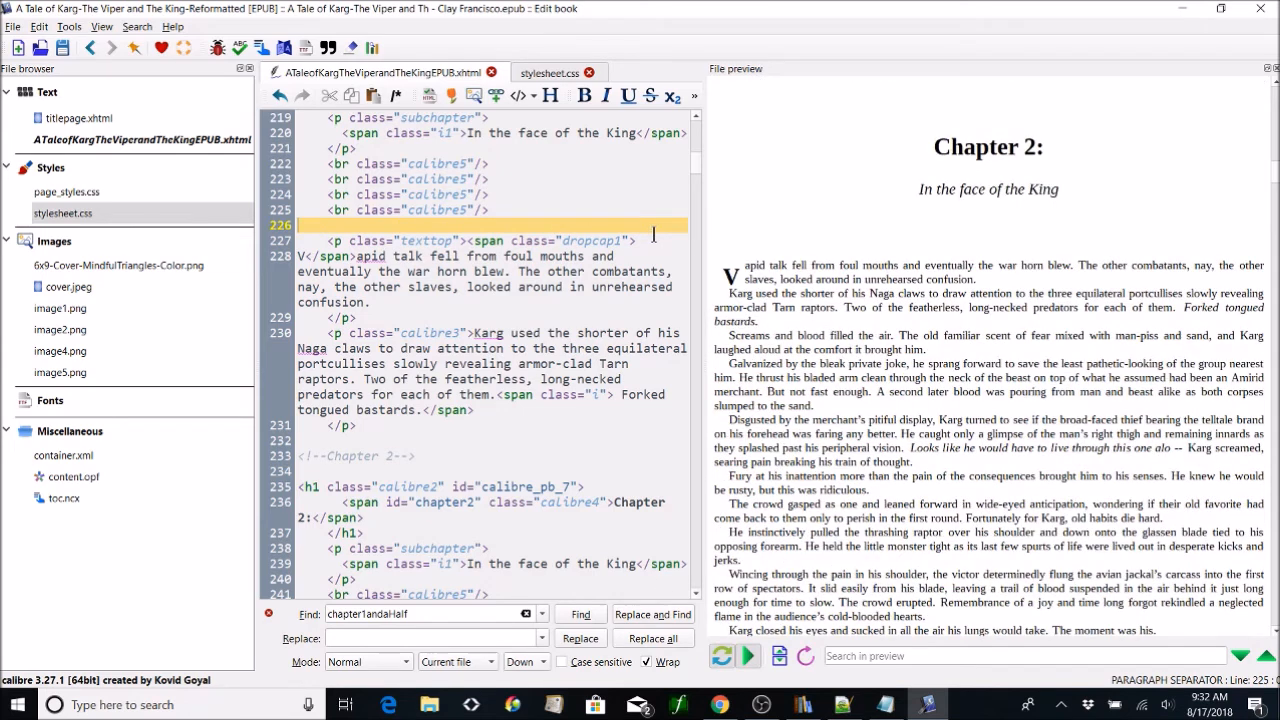
Step: Save the edited EPUB and close the book editor
{"action": "left_click", "coordinate": [67, 47]}
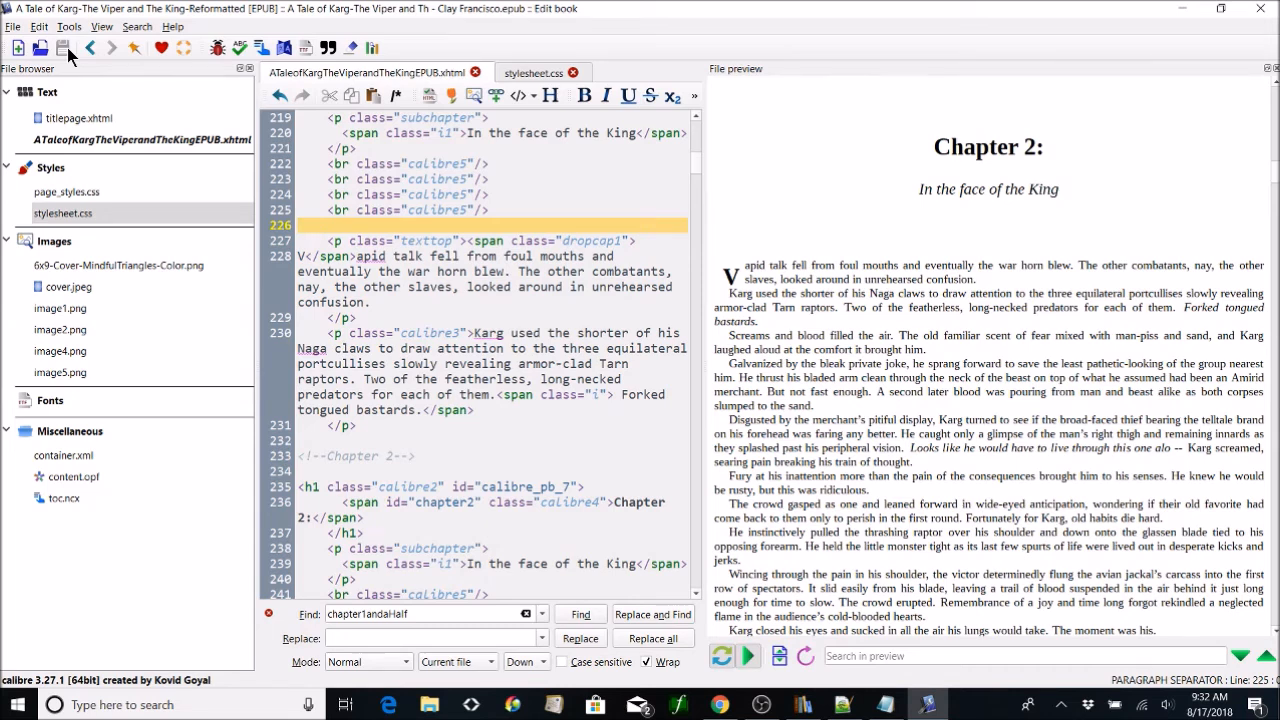
{"action": "left_click", "coordinate": [1262, 10]}
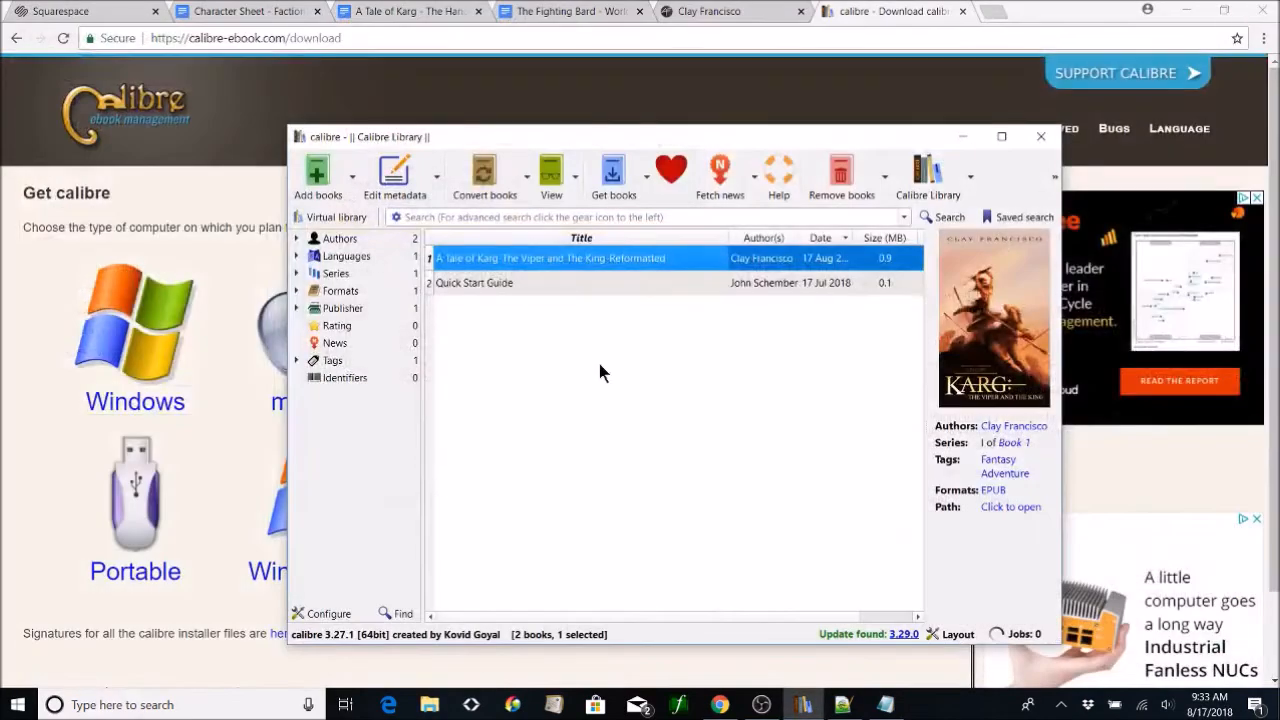
Step: Open A Tale of Karg-The Viper and The King-Reformatted in the e-book viewer and go to Chapter 1.5
{"action": "double_click", "coordinate": [668, 258]}
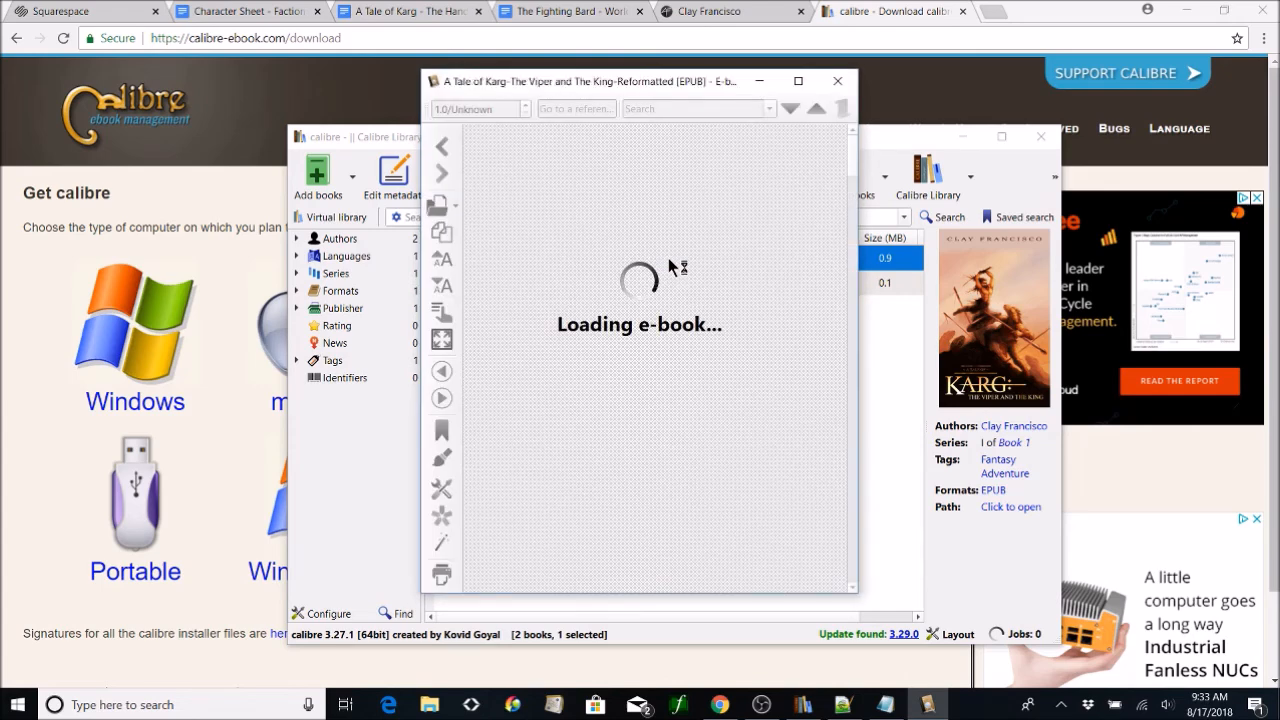
{"action": "left_click_drag", "start_coordinate": [849, 147], "coordinate": [854, 202]}
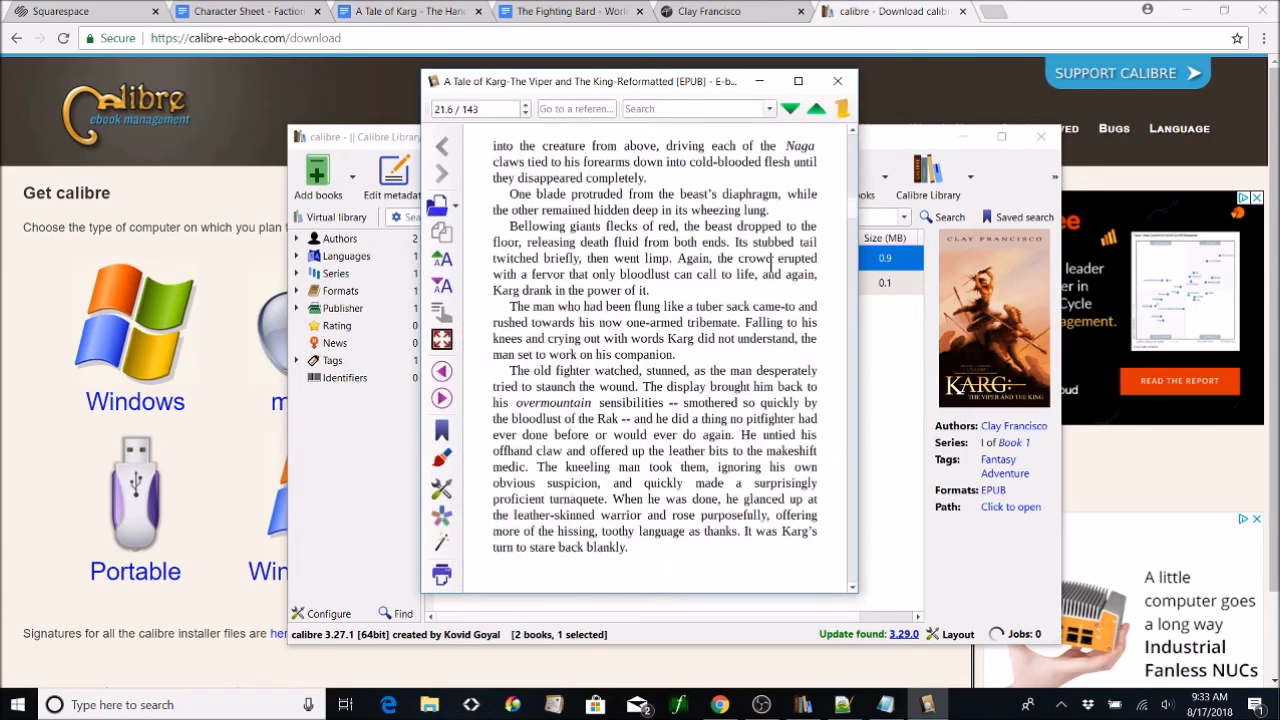
{"action": "left_click_drag", "start_coordinate": [852, 195], "coordinate": [856, 182]}
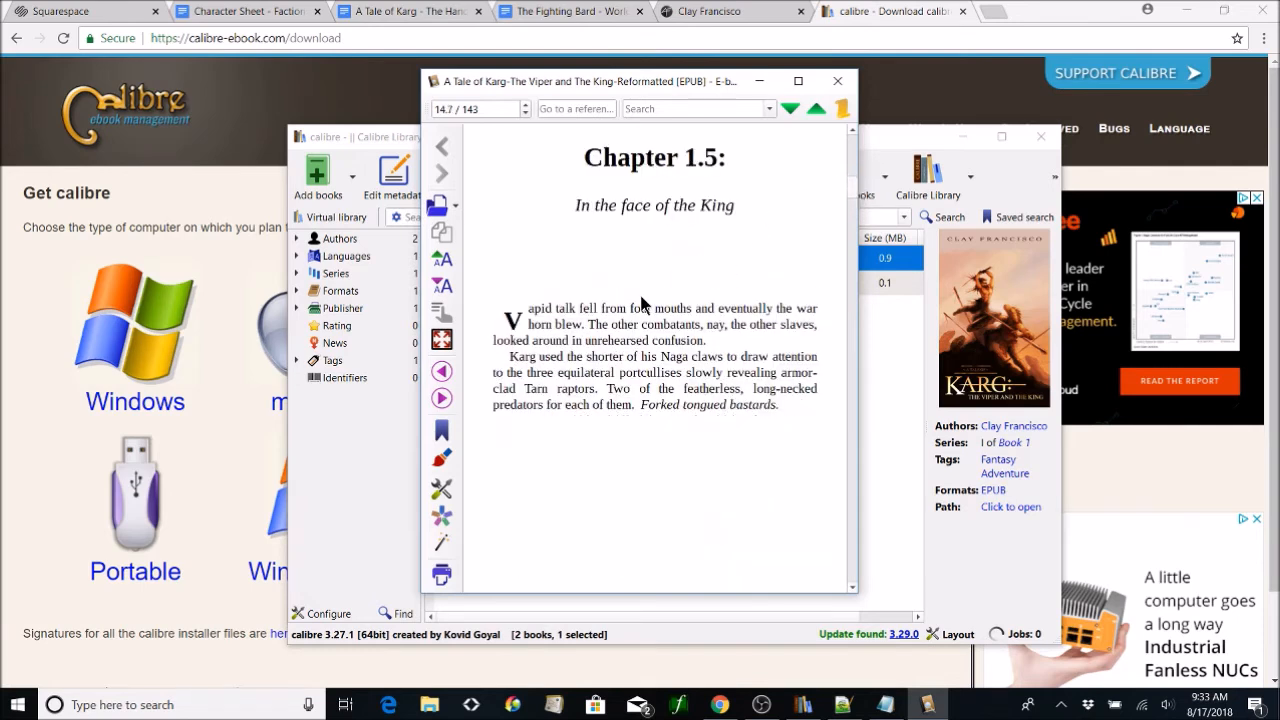
Step: Return to the book's Table of Contents and follow the "Chapter 1.5: The other one" link
{"action": "left_click", "coordinate": [852, 129]}
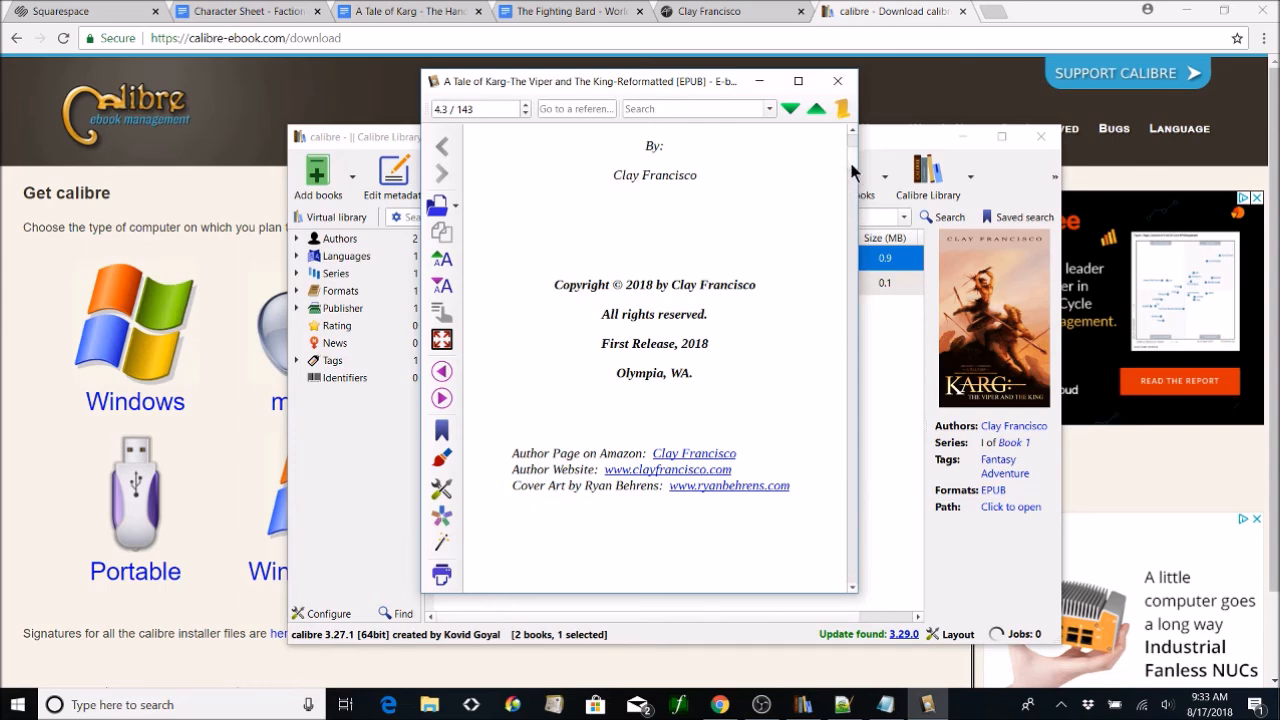
{"action": "scroll", "coordinate": [850, 168], "scroll_direction": "down", "scroll_amount": 5}
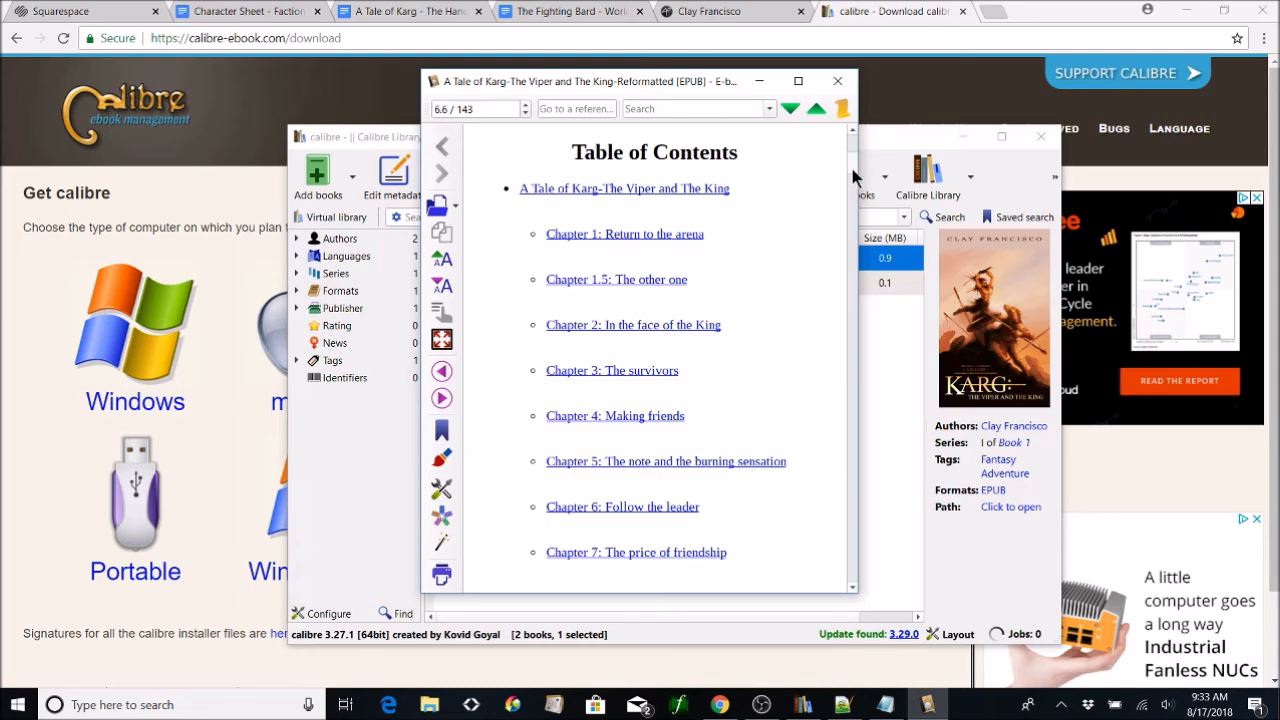
{"action": "left_click", "coordinate": [642, 280]}
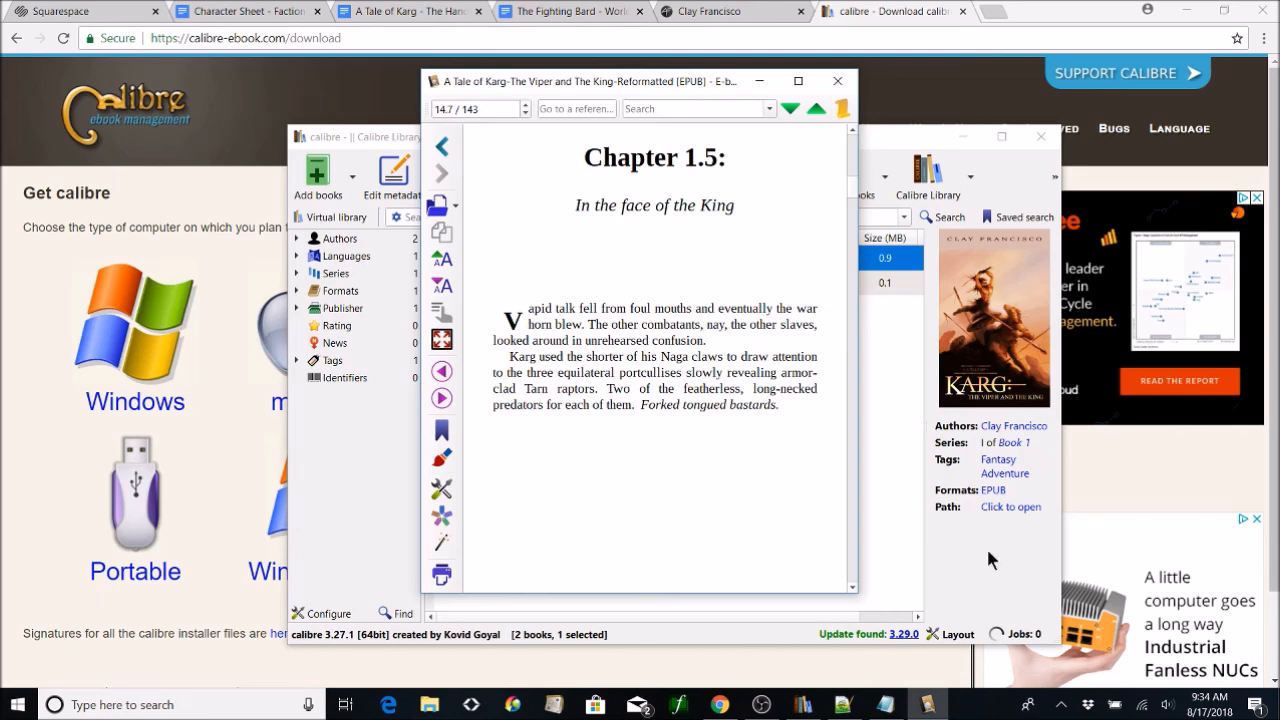
{"action": "left_click", "coordinate": [768, 706]}
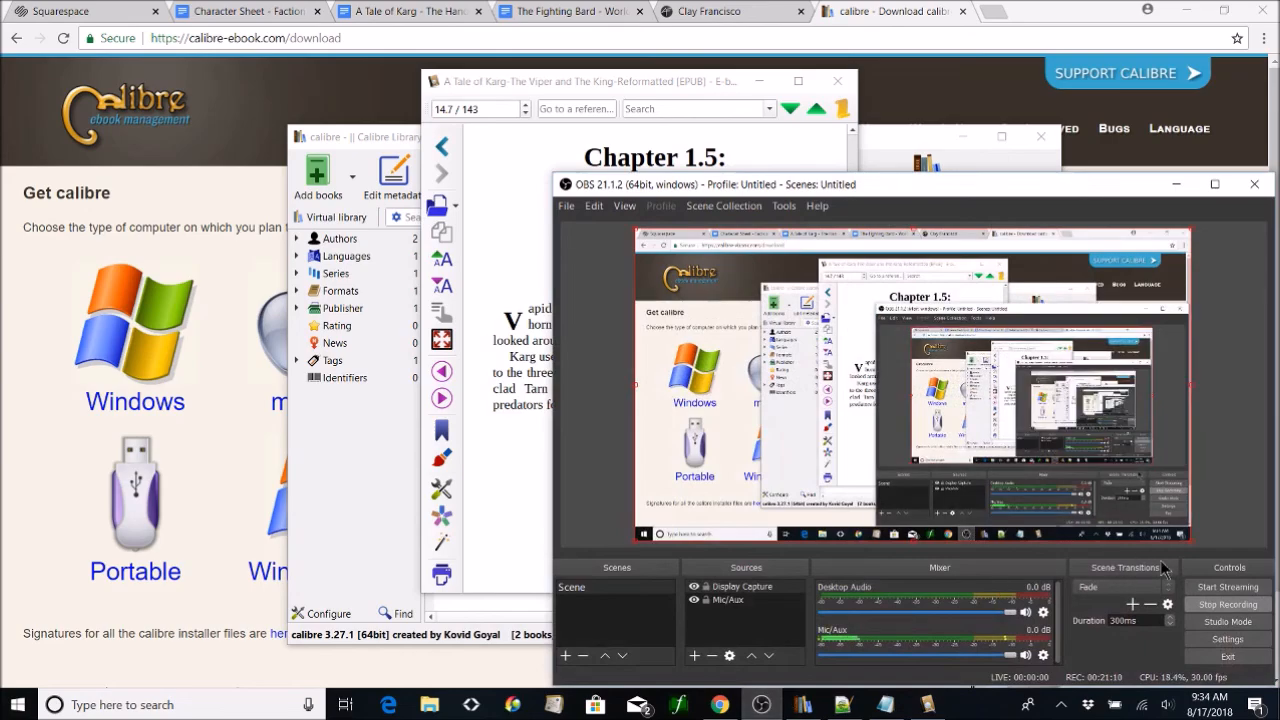